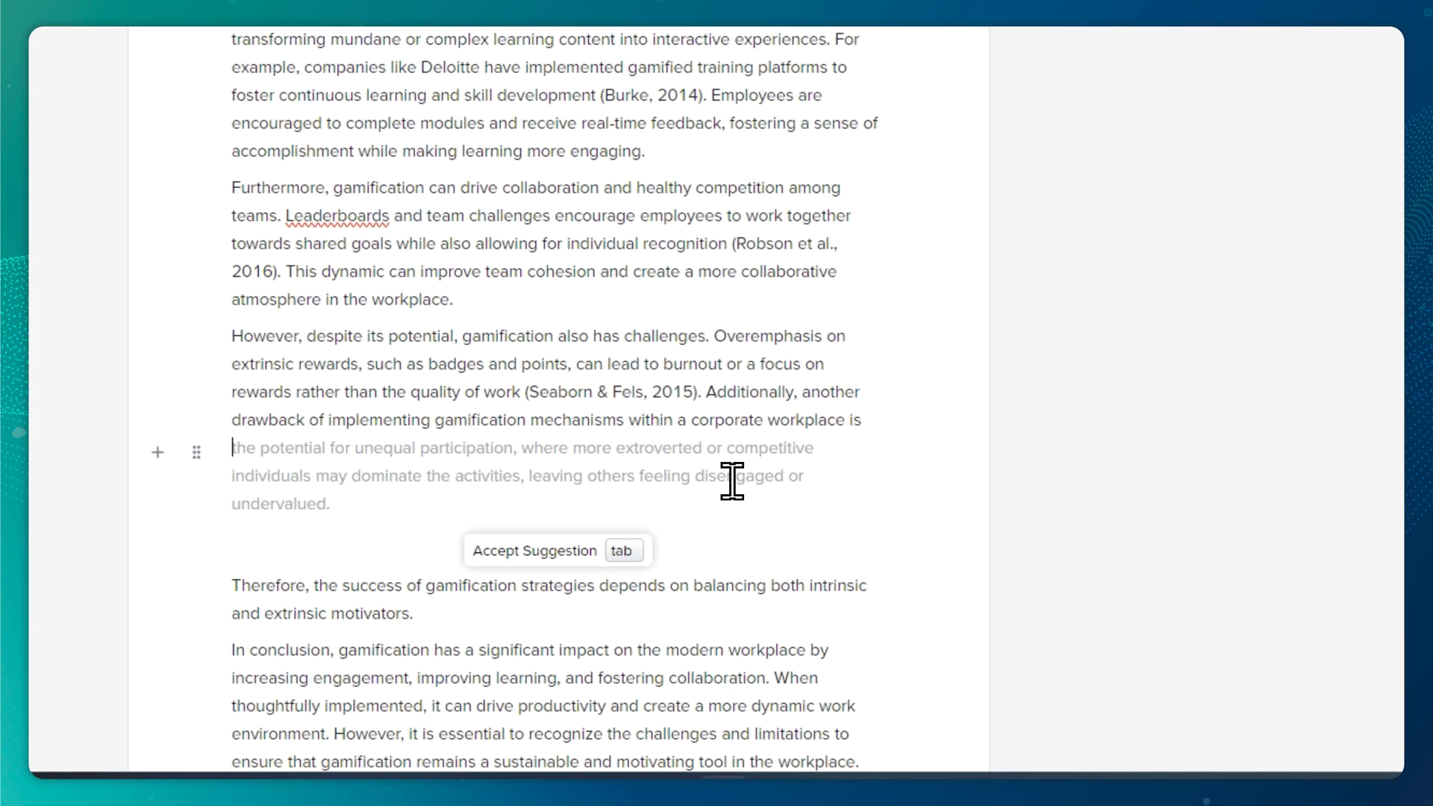
Step: Accept the unequal-participation sentence, AI-draft a cited introduction, and search 'Project Based Learning in primary education'
key(Tab)
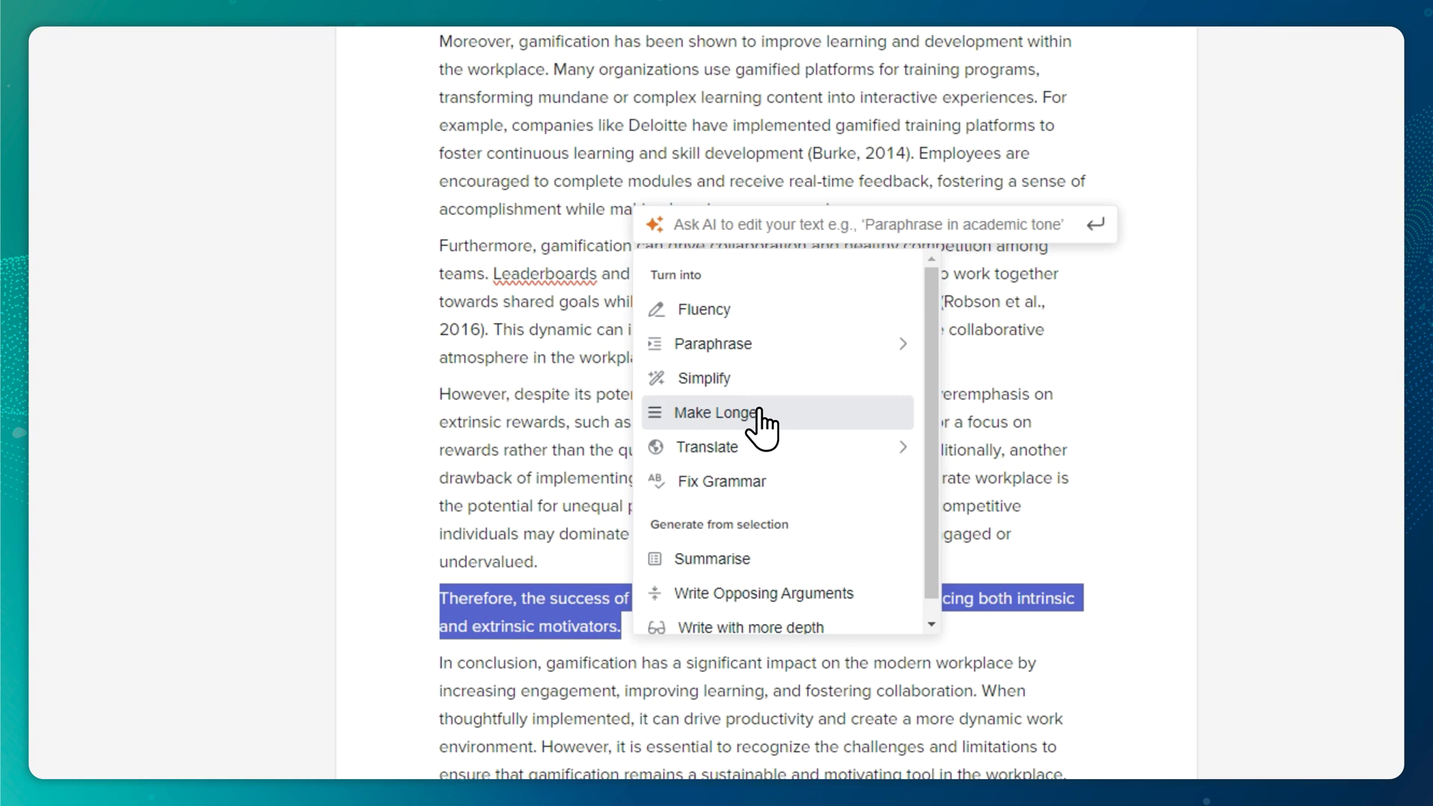
scroll(760, 463, down, 1)
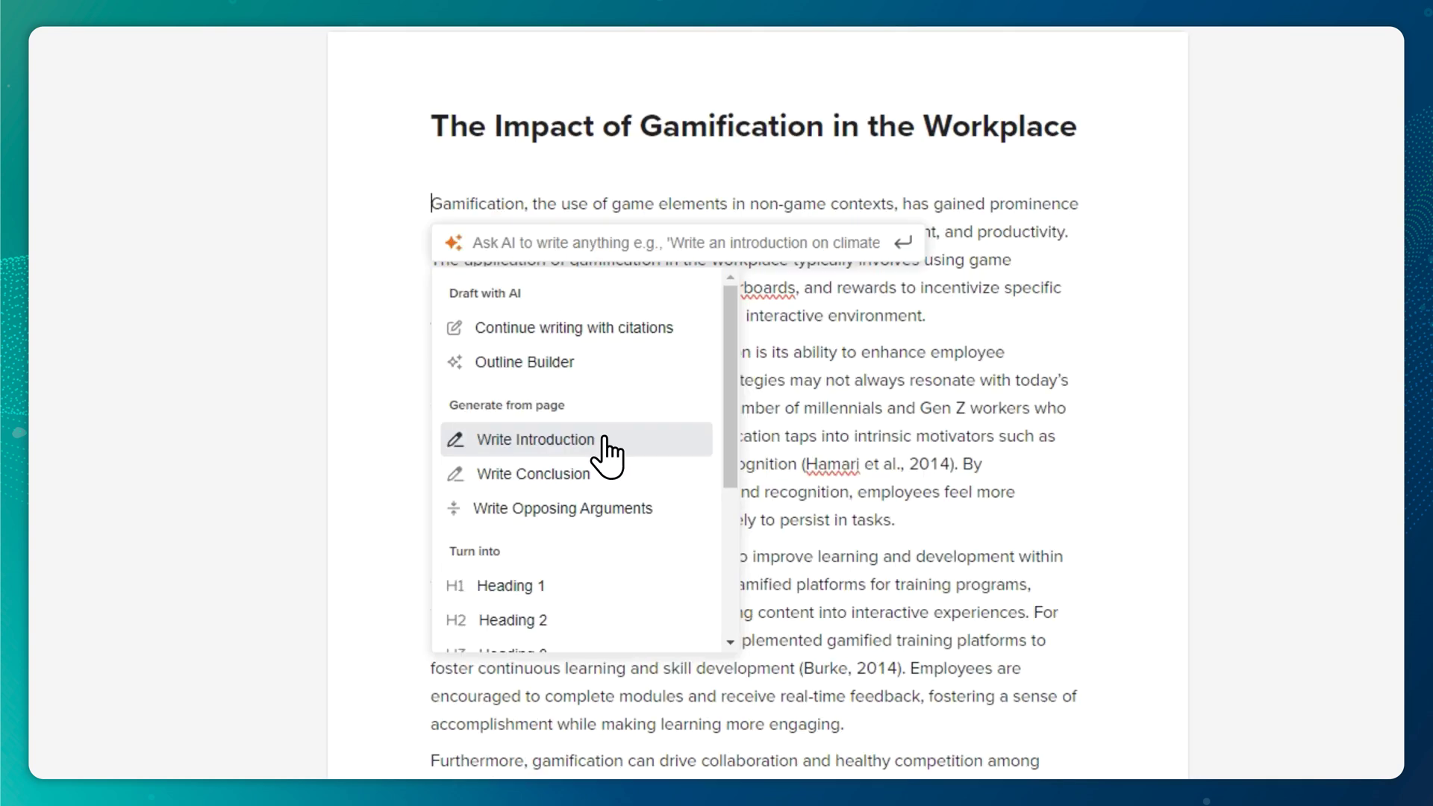
click(606, 447)
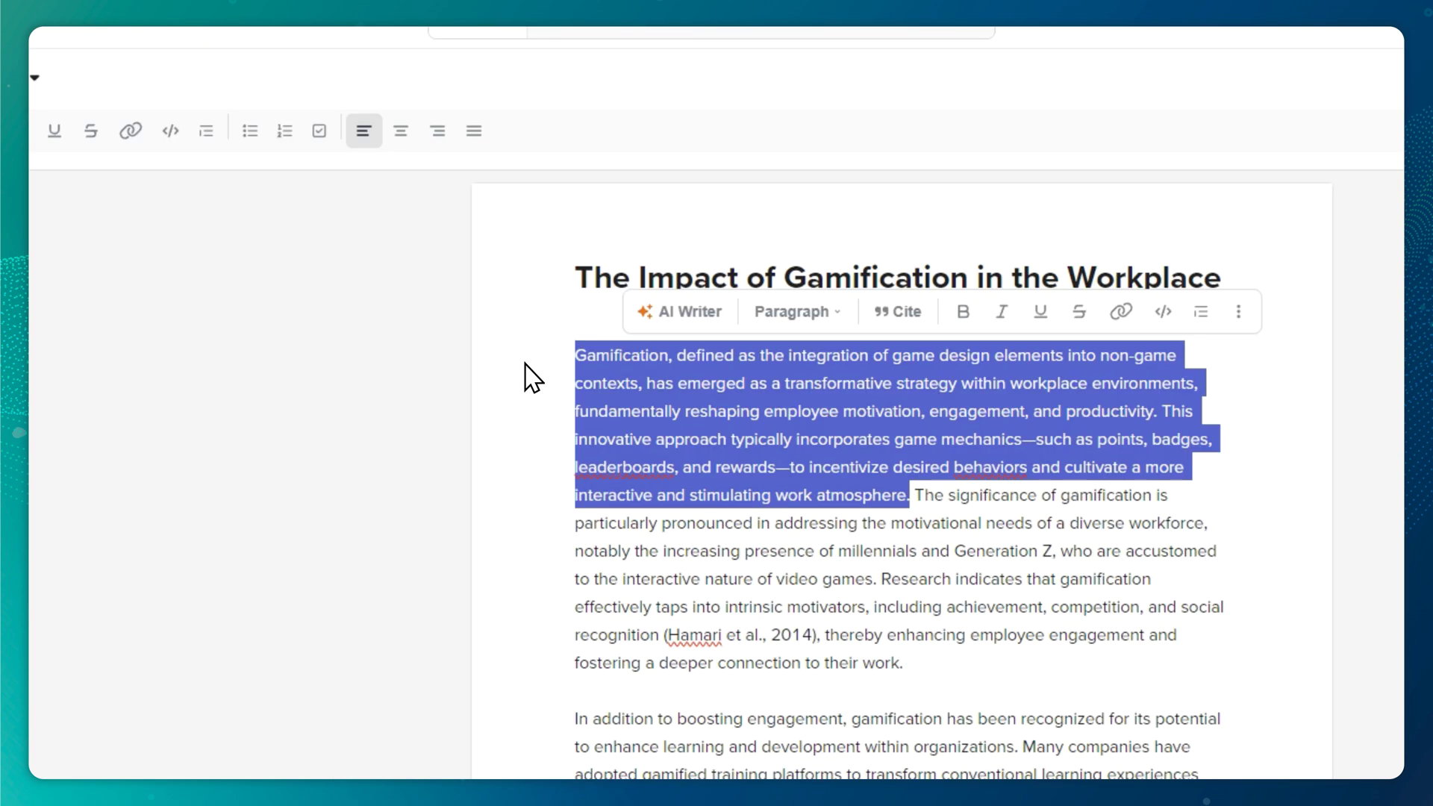
click(908, 313)
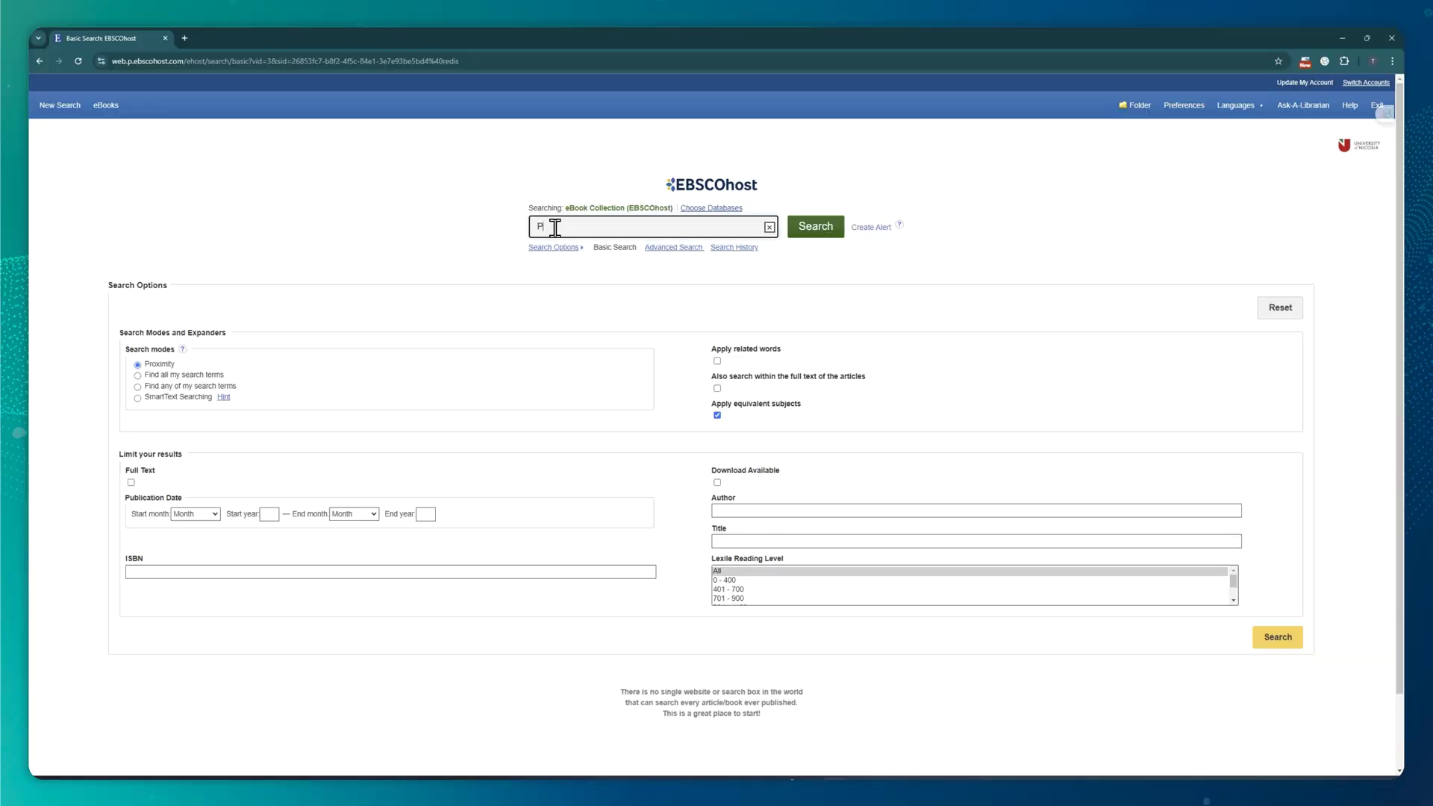
text(roject Based Learning in primary education)
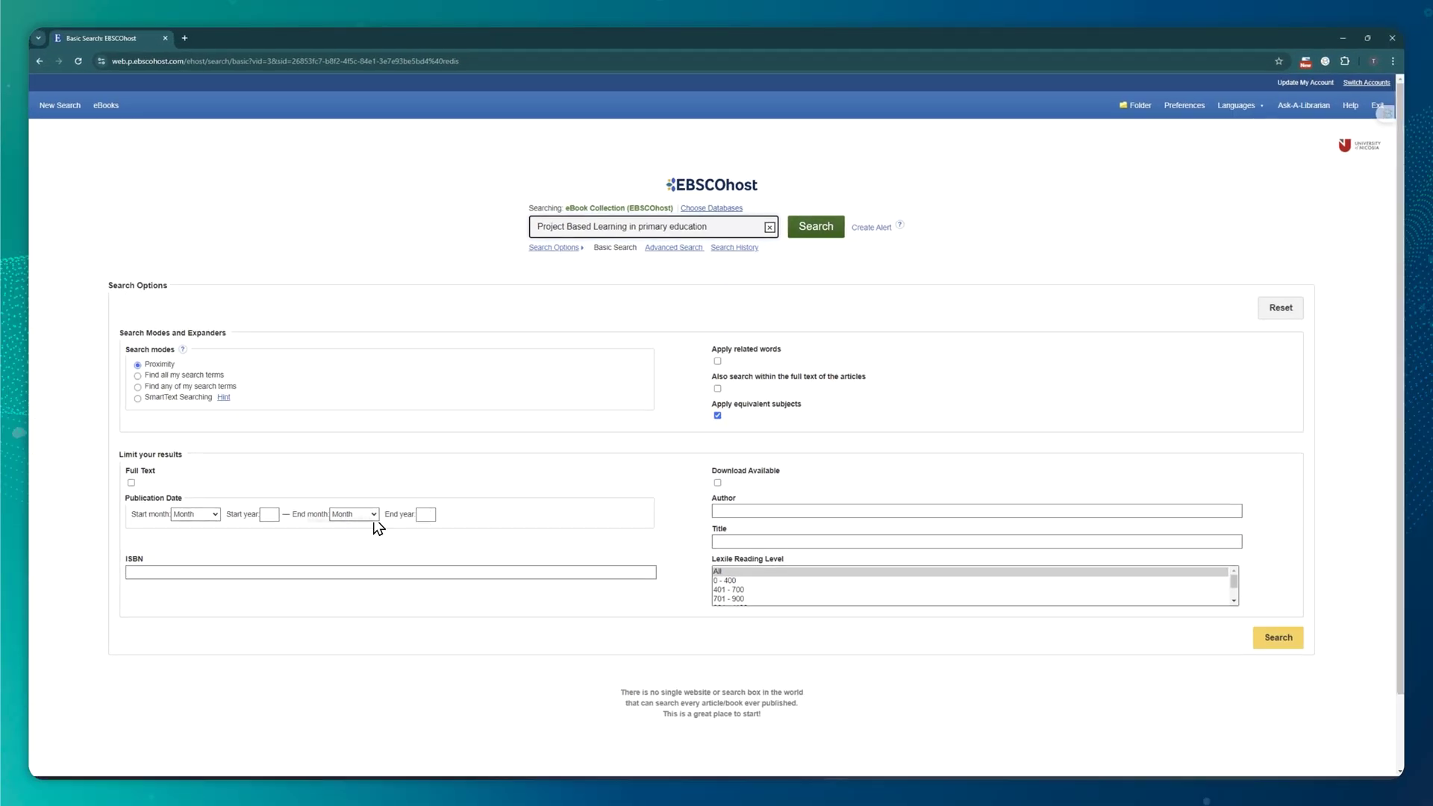
Step: Limit the eBook search to 2022 onward, run it, and open a result's PDF full text
click(270, 514)
text(2022)
click(816, 226)
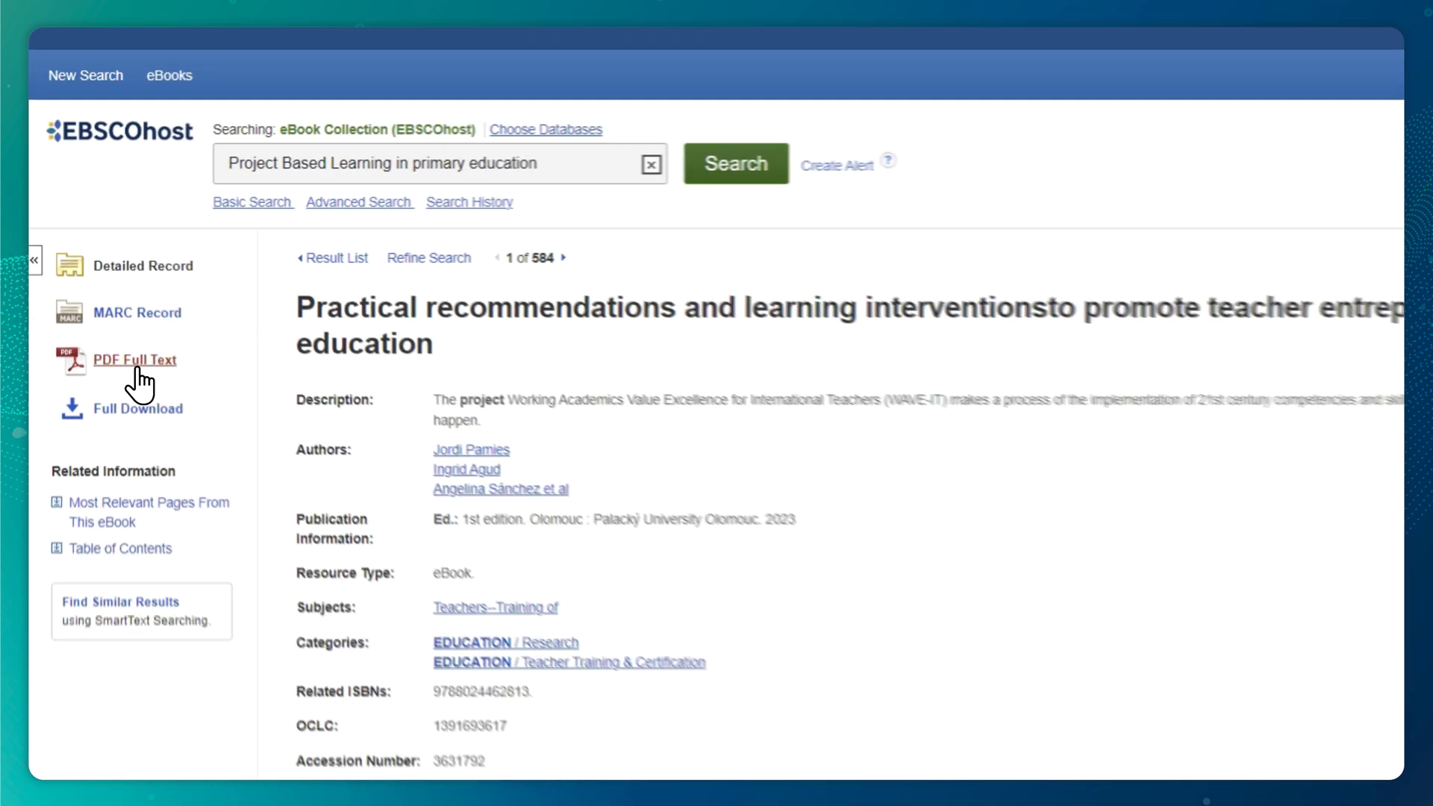
click(157, 383)
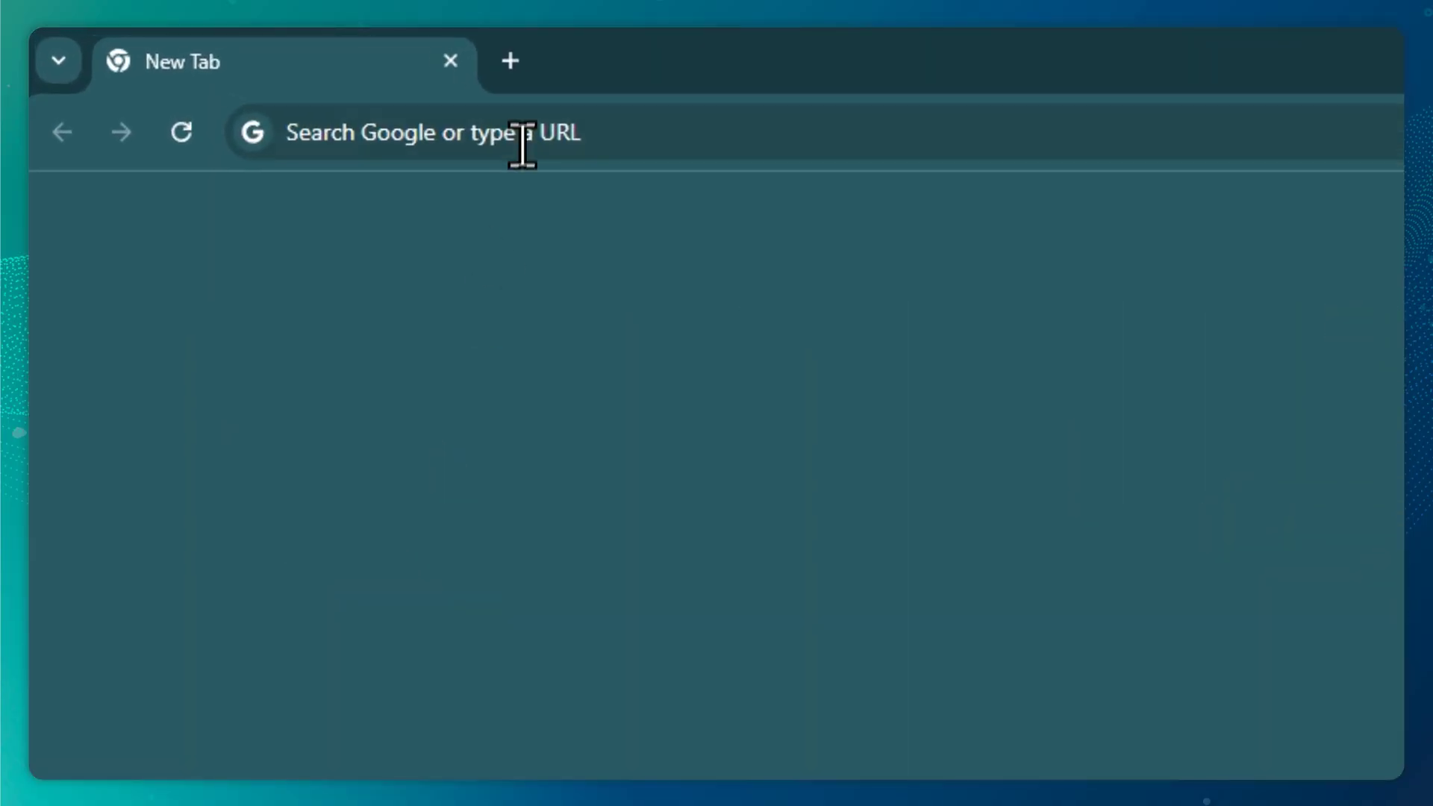
click(521, 143)
Step: Go to typeset.io and sign in to SciSpace with the existing Google account
text(typeset.i)
key(Return)
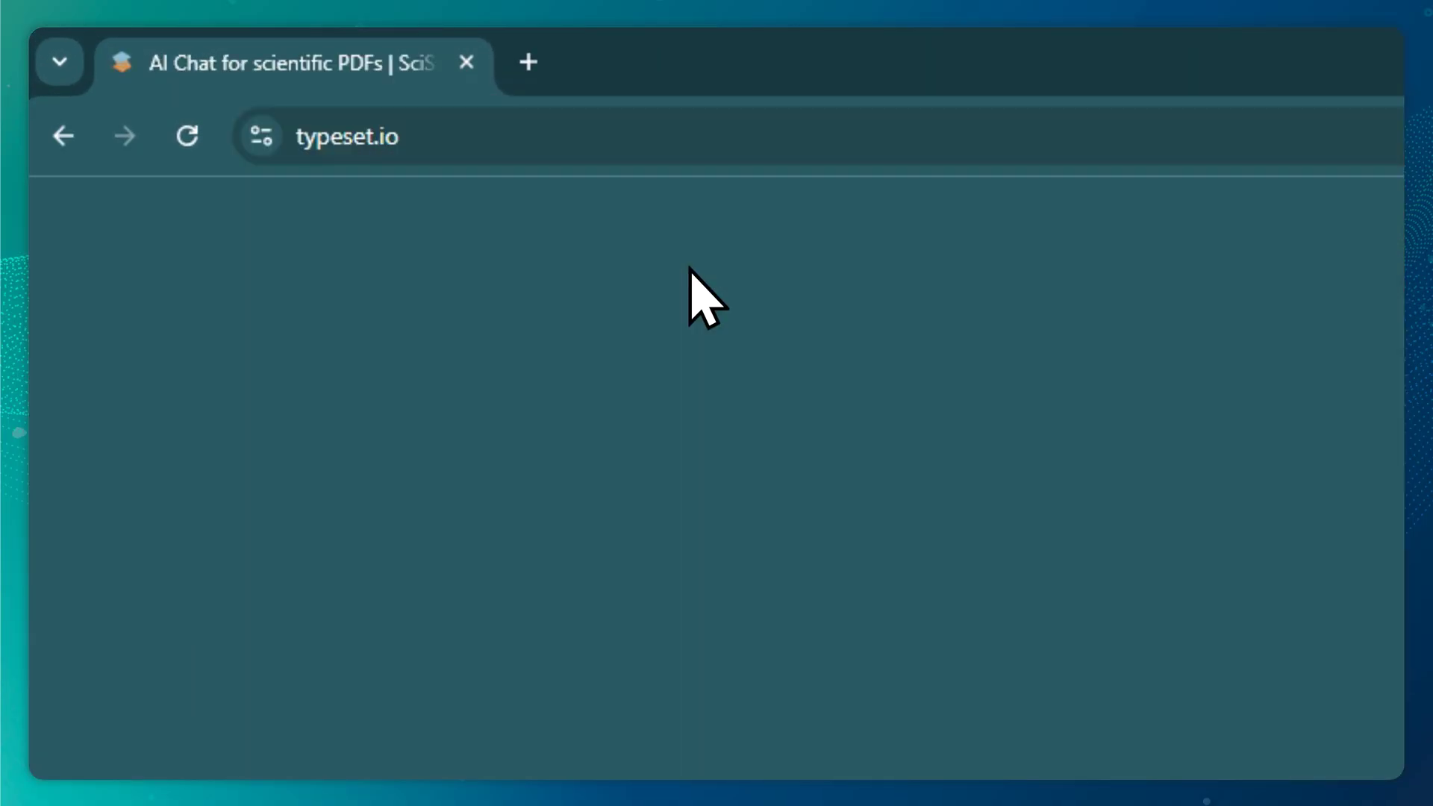
click(1363, 90)
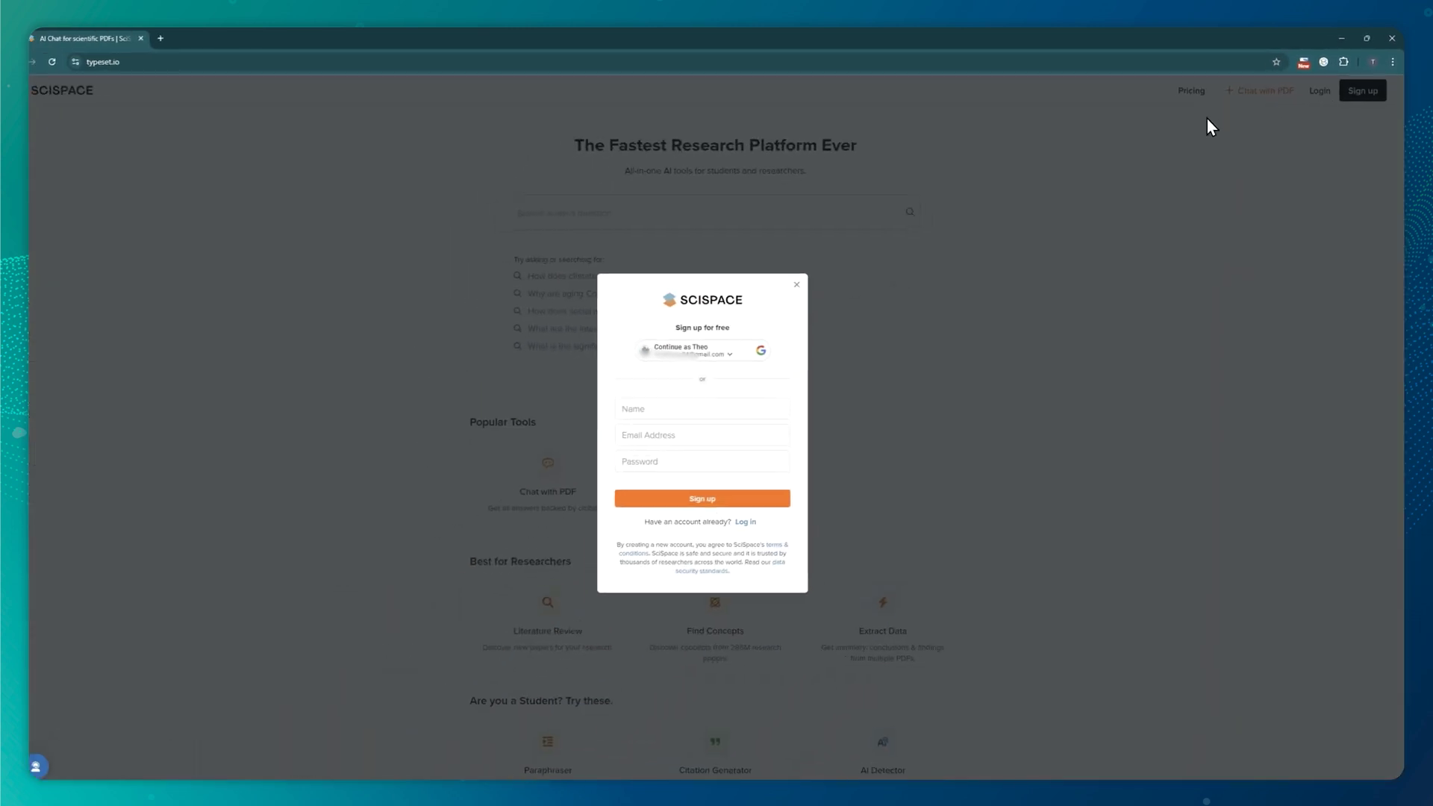
click(733, 352)
Step: Search 'Impact of AI on workplace productivity' and expand the full AI answer
click(723, 214)
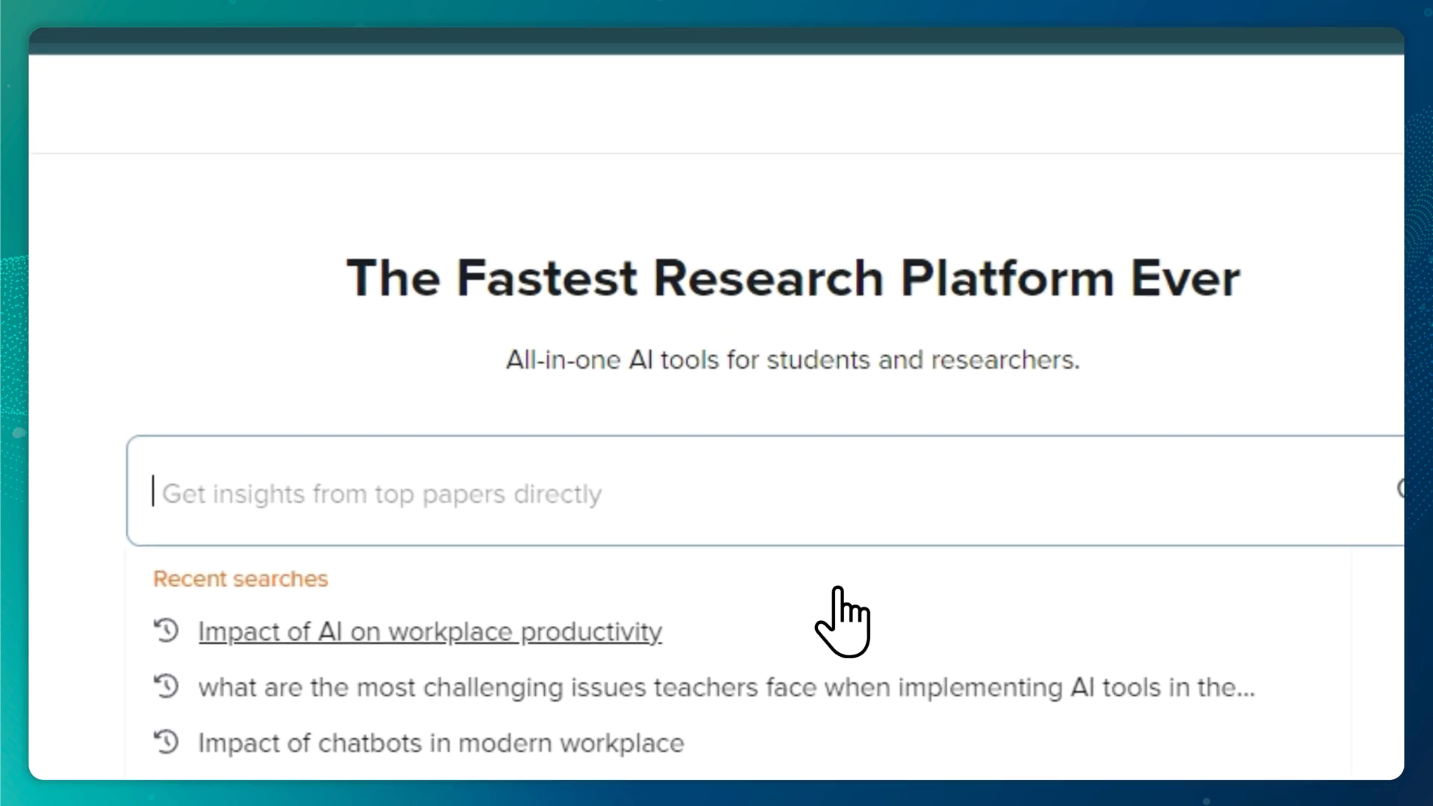
text(Impa)
text(ct of AI on workplace productivity)
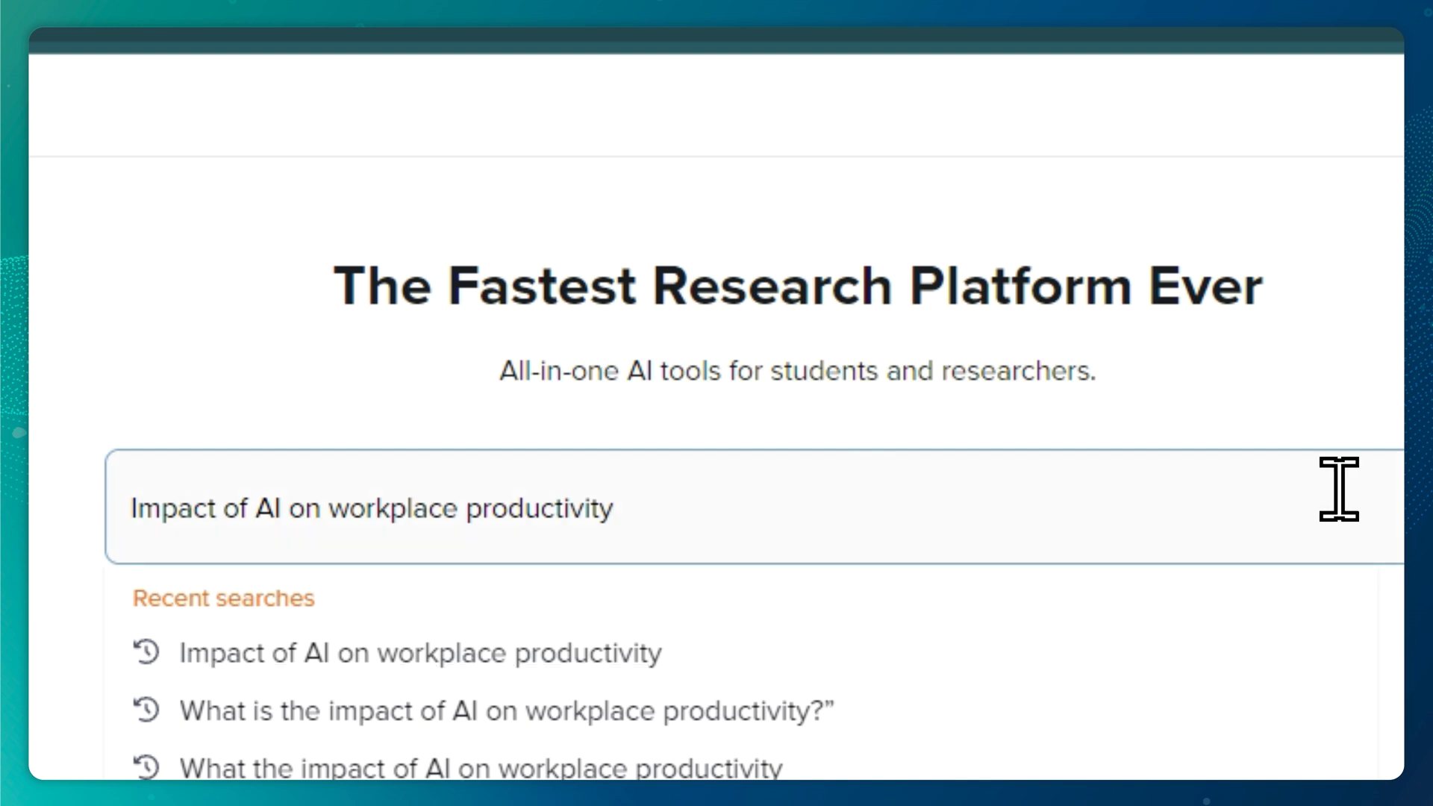
key(Return)
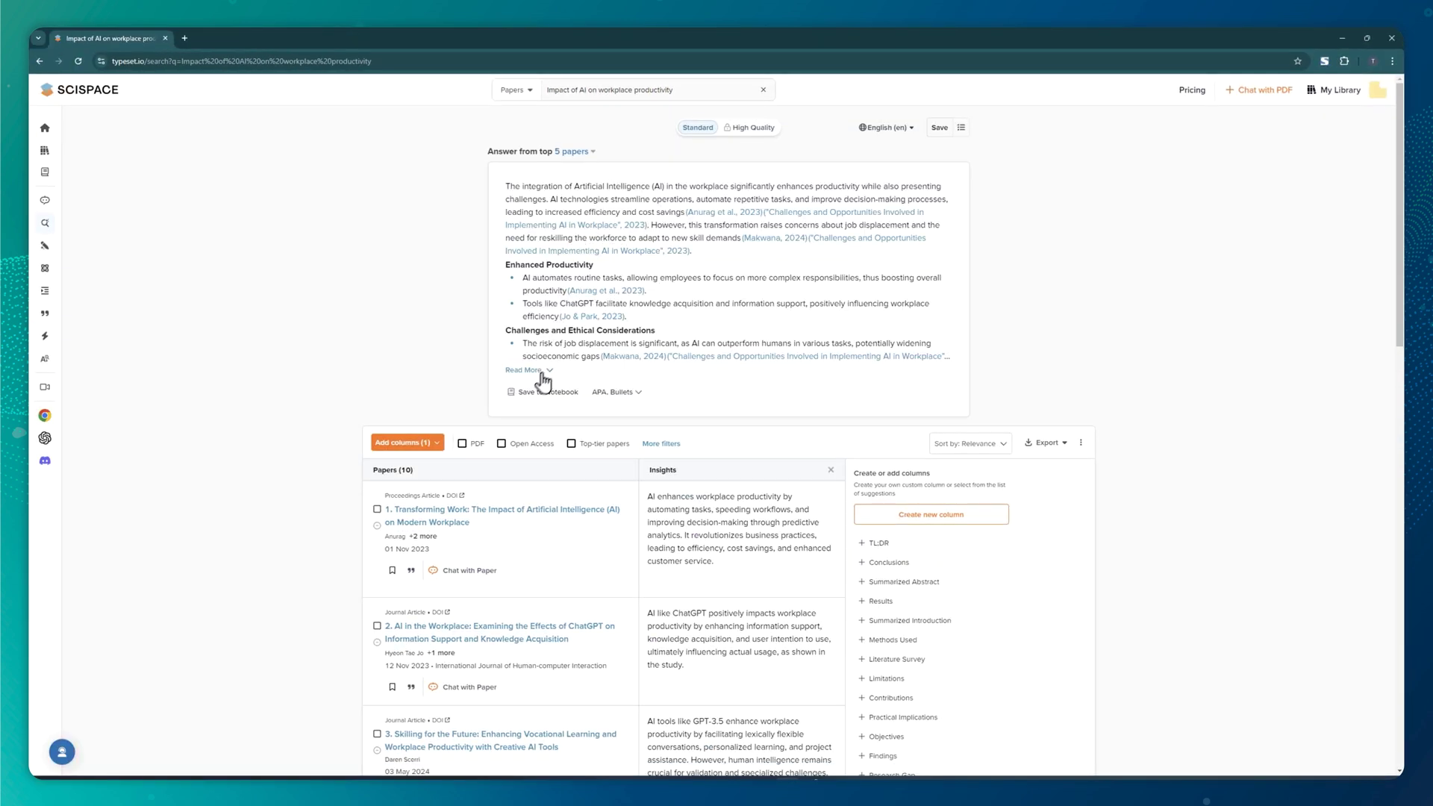
click(545, 375)
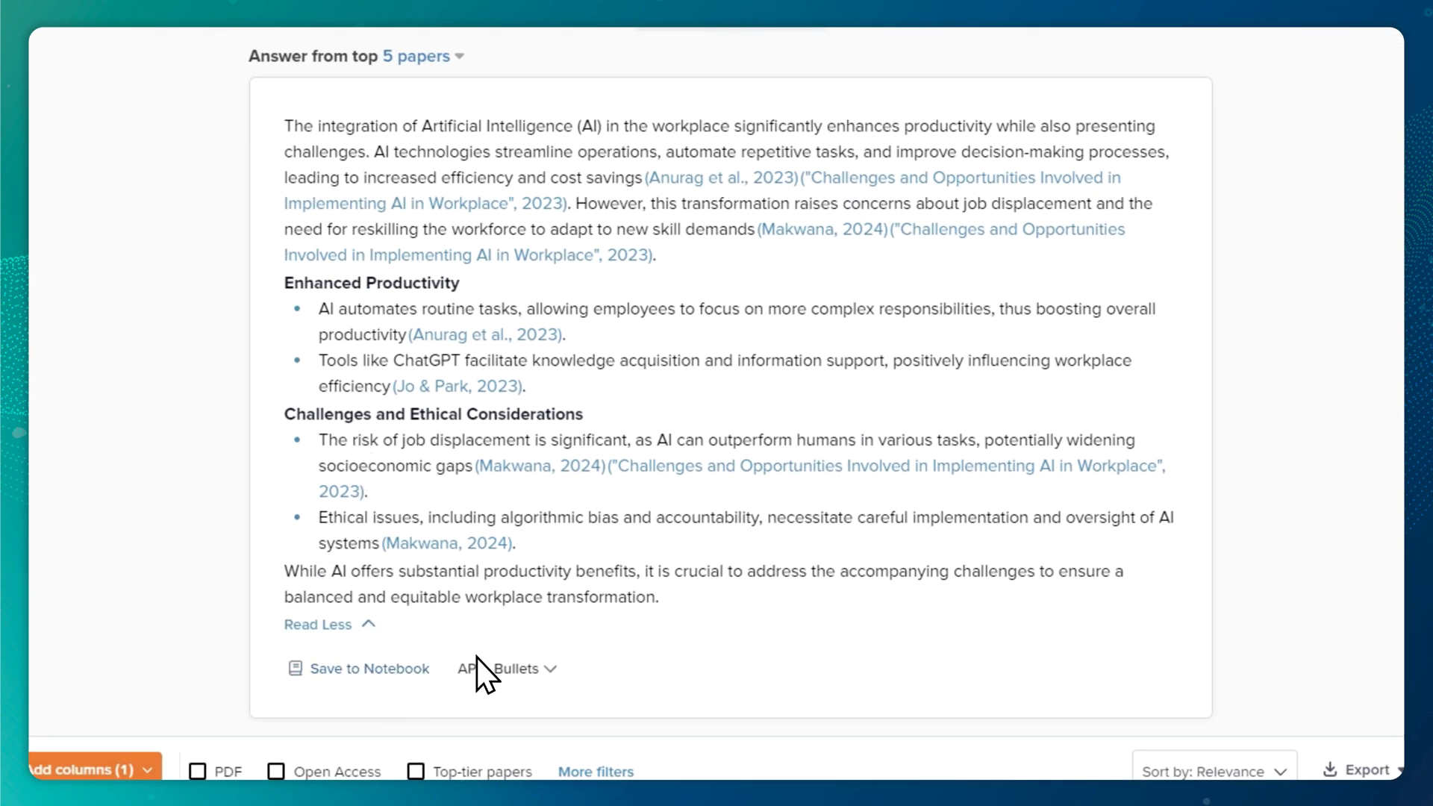
Step: Scroll through the 20 result papers and their Insights, then return to the top
scroll(425, 415, down, 9)
scroll(440, 418, down, 10)
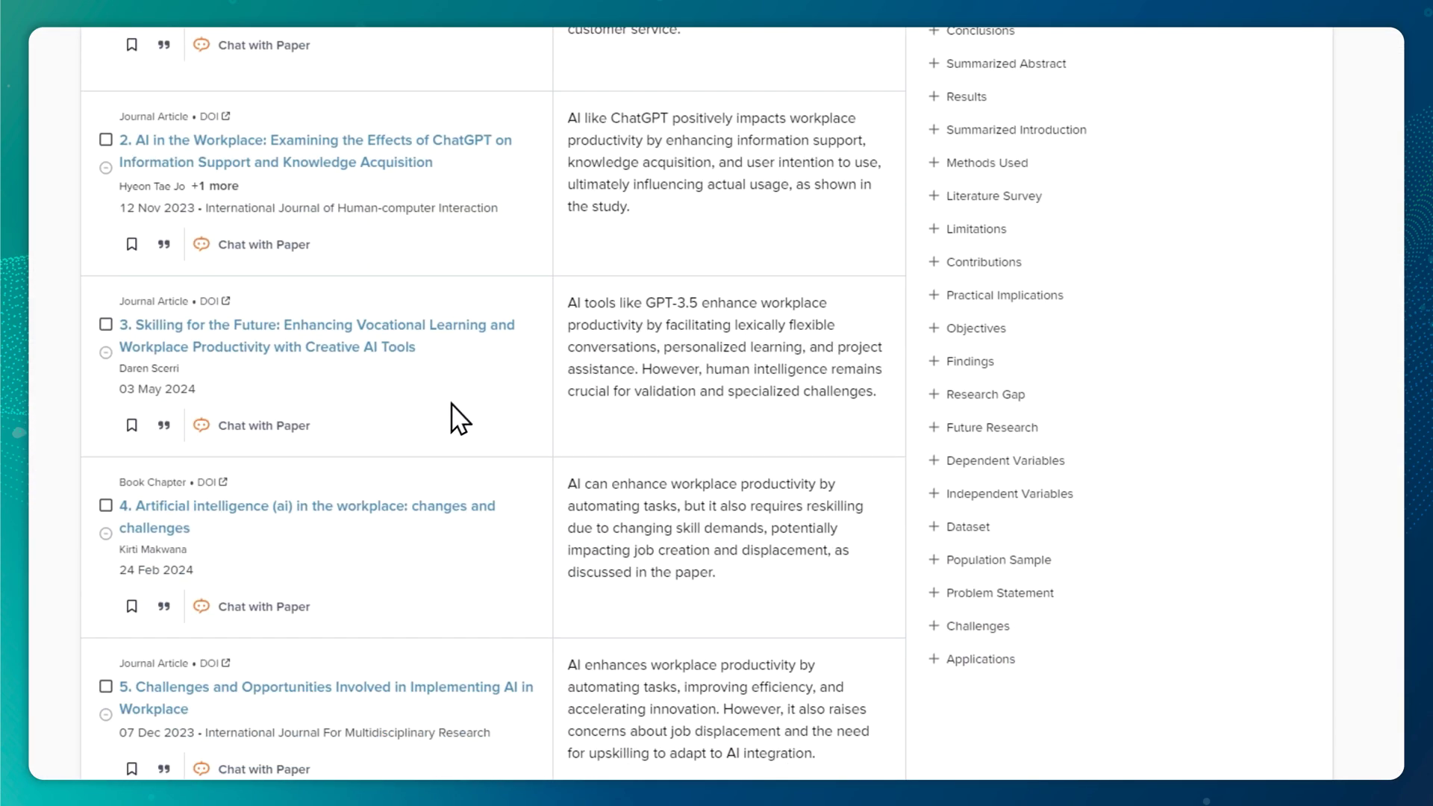
scroll(452, 403, down, 8)
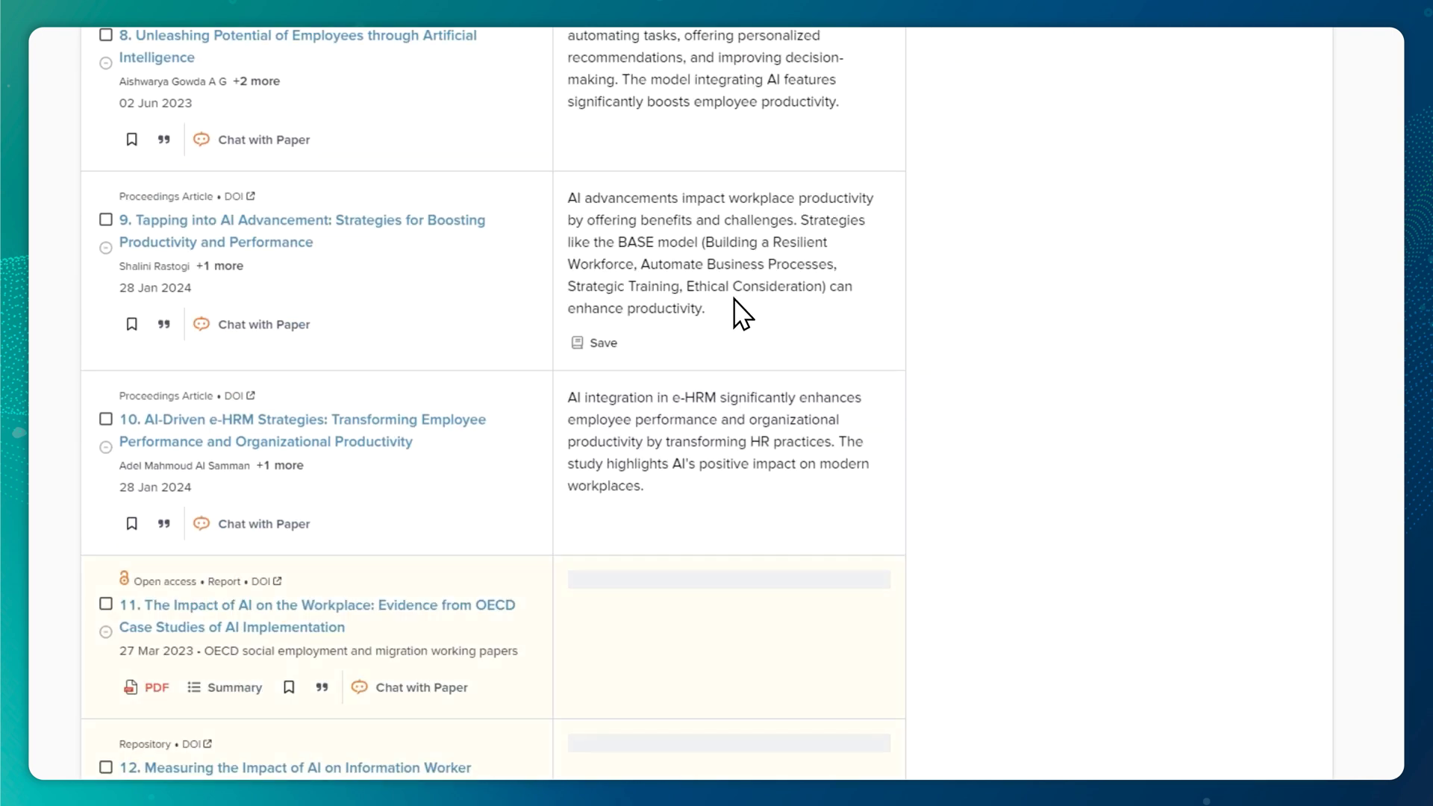
scroll(623, 310, down, 15)
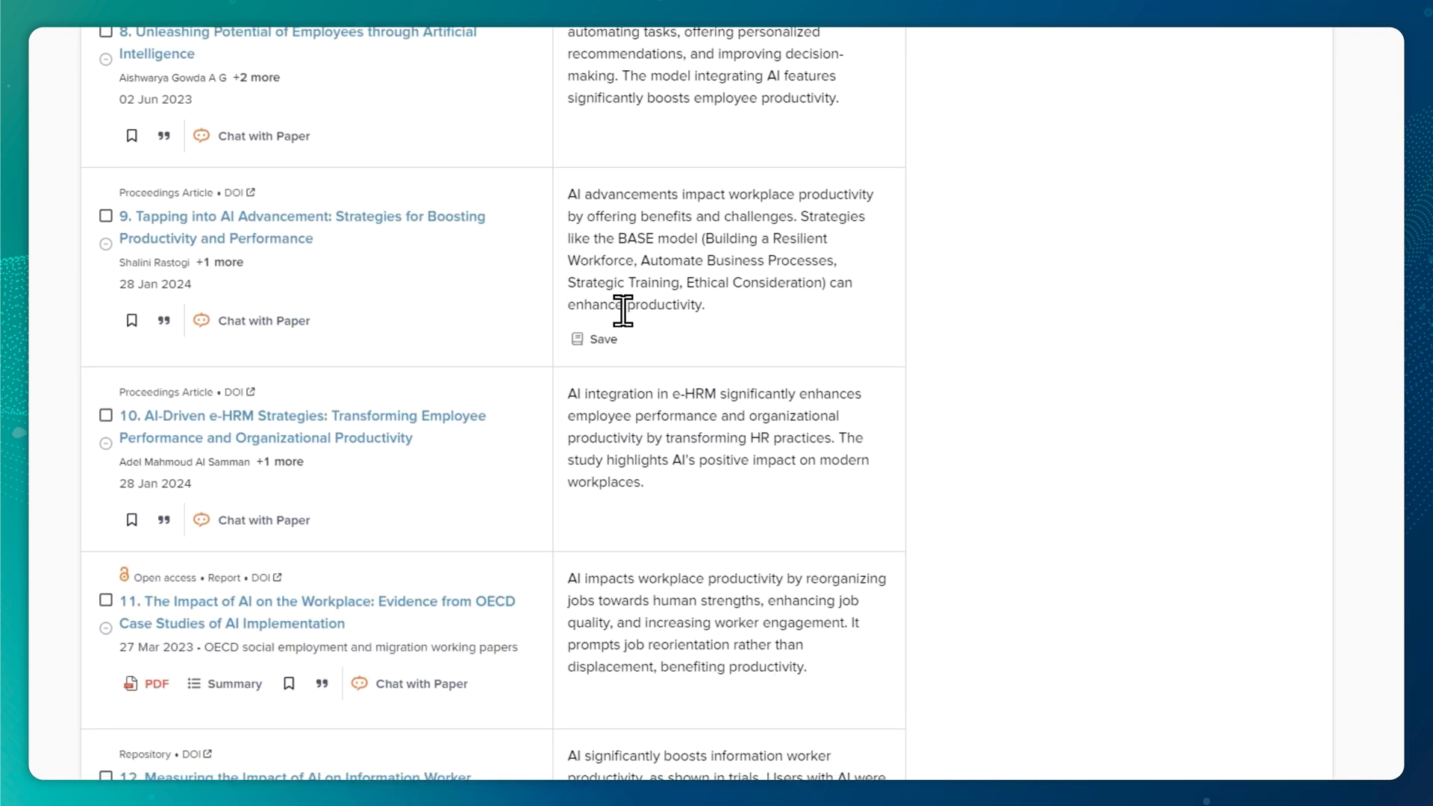
scroll(905, 501, down, 7)
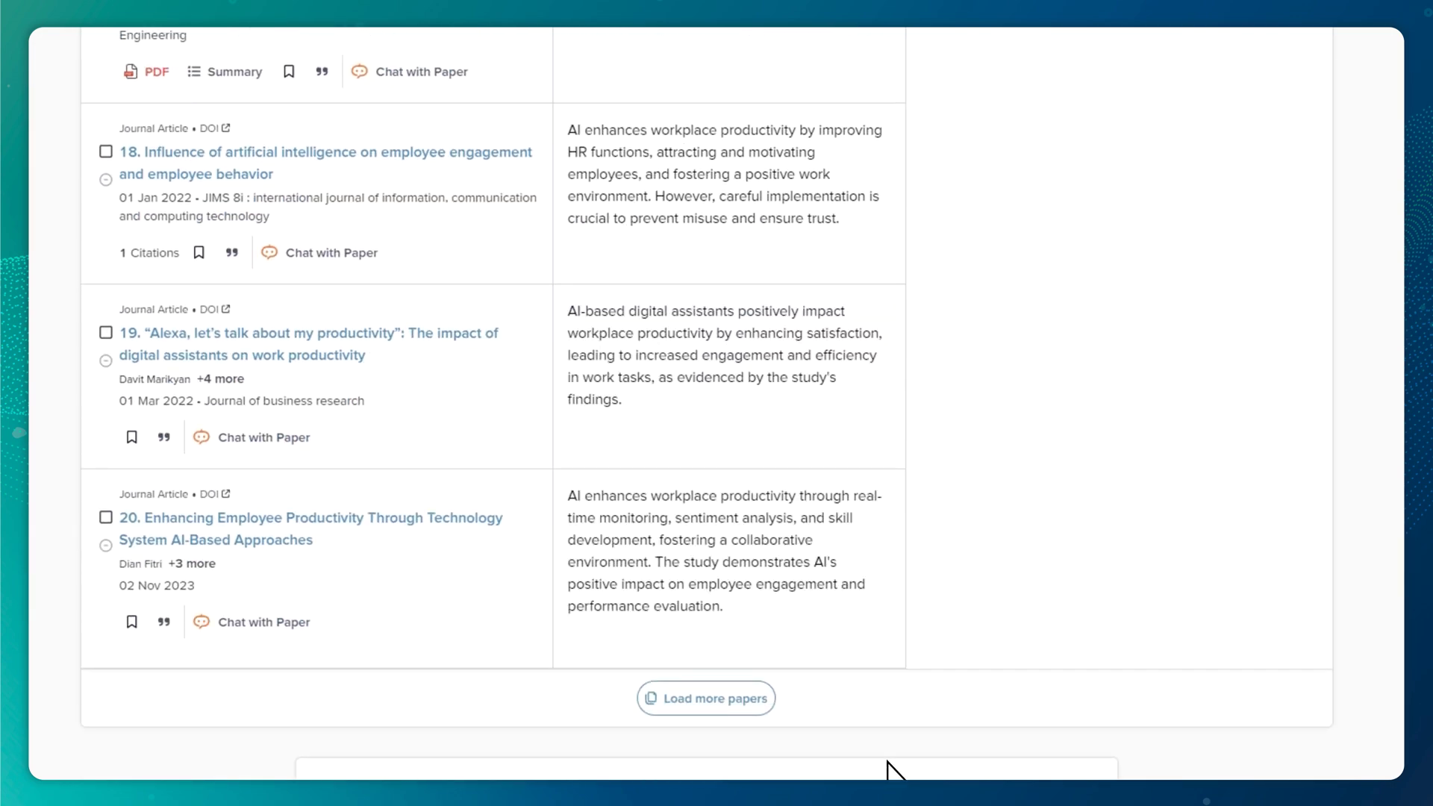
drag(1398, 641, 1398, 112)
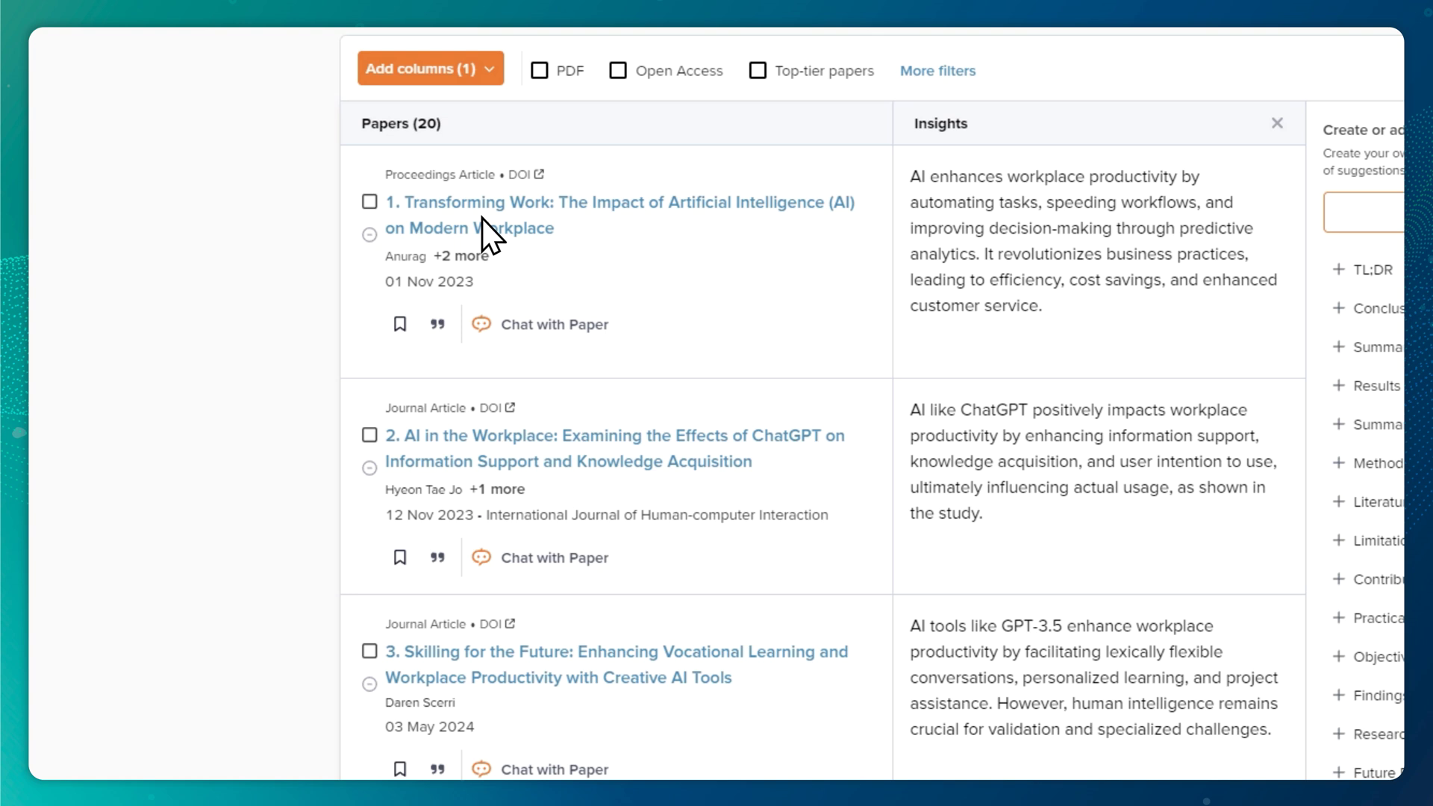
Step: Add TL;DR and Population Sample columns, which list a 351-participant sample for one study
triple_click(441, 281)
click(407, 275)
scroll(1045, 627, down, 5)
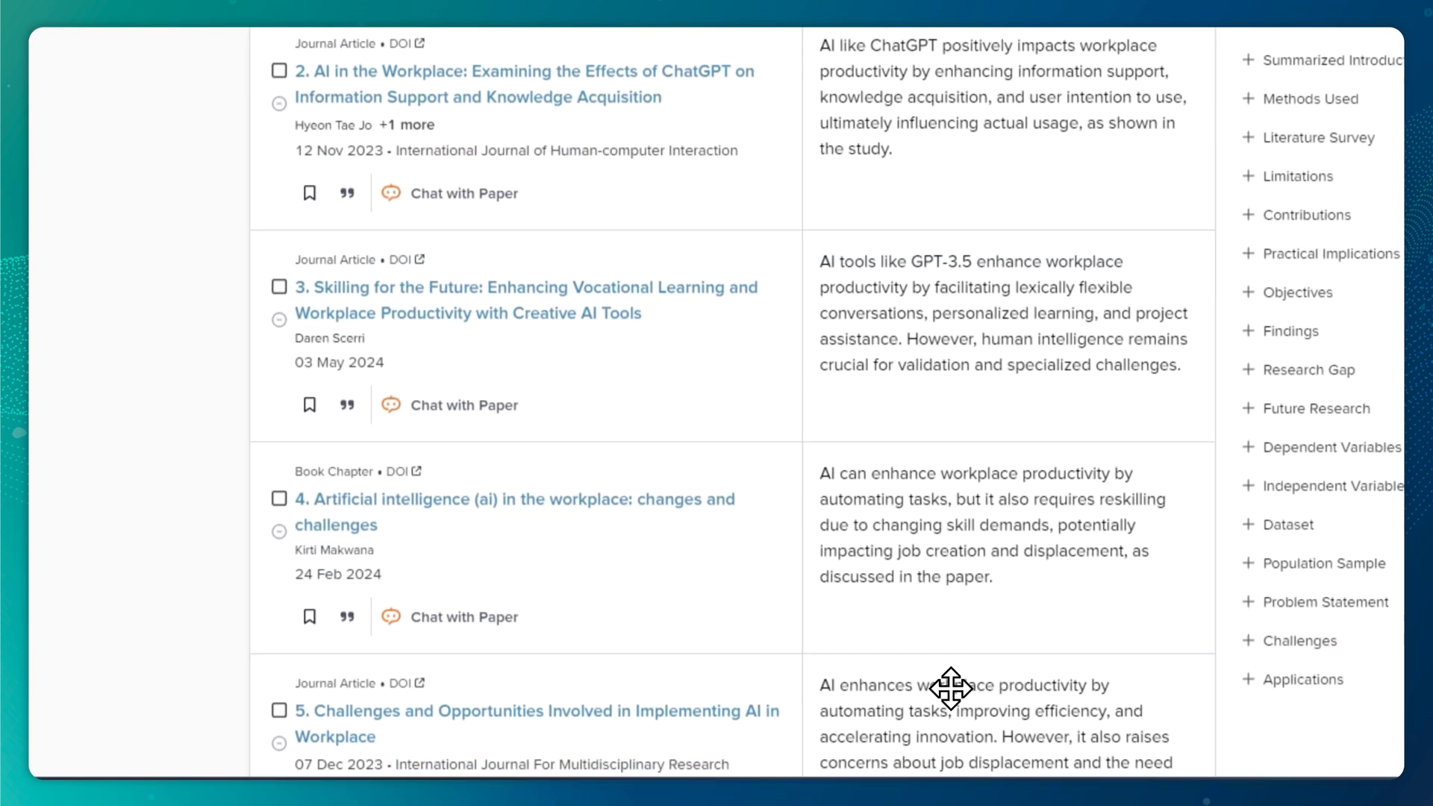
scroll(1022, 288, up, 6)
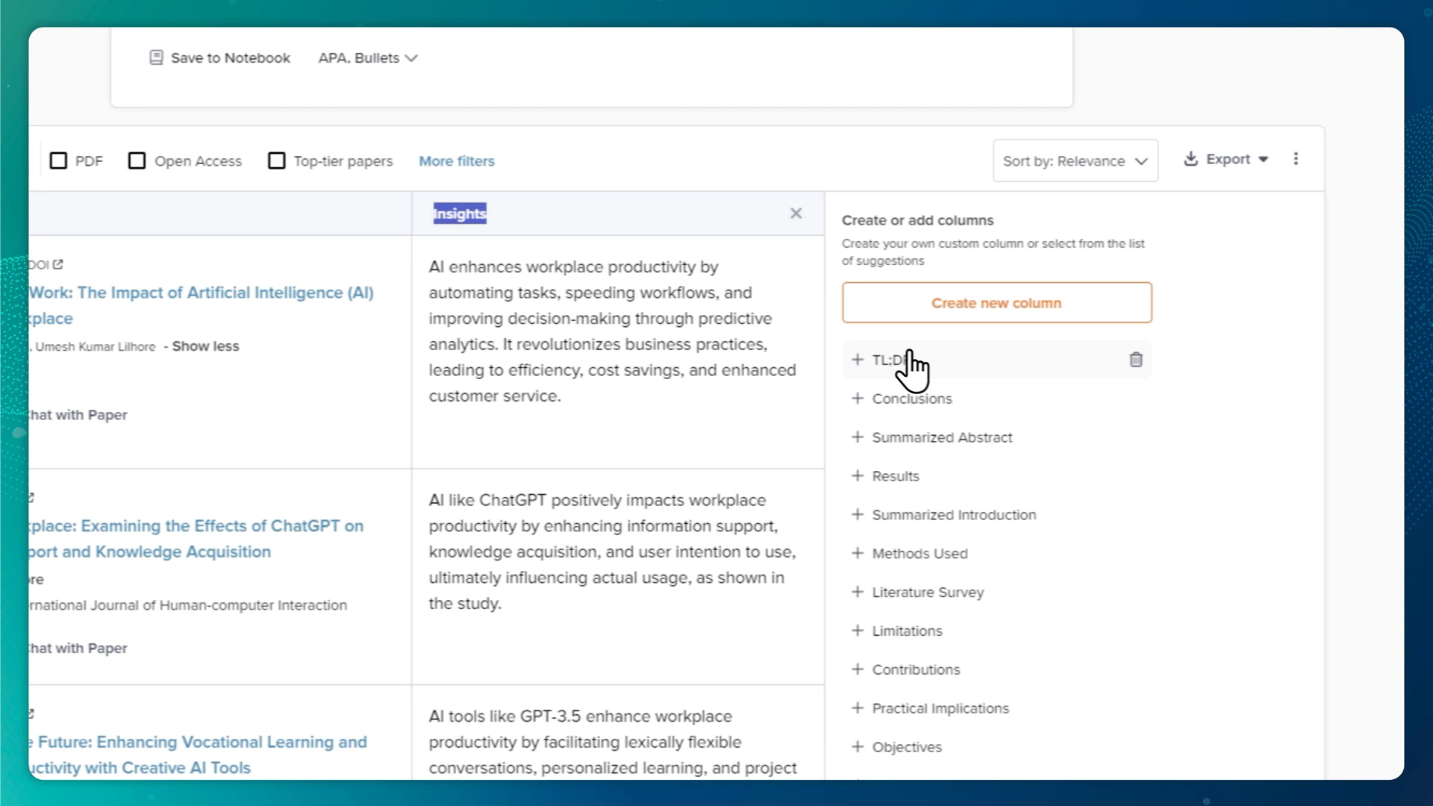
click(883, 370)
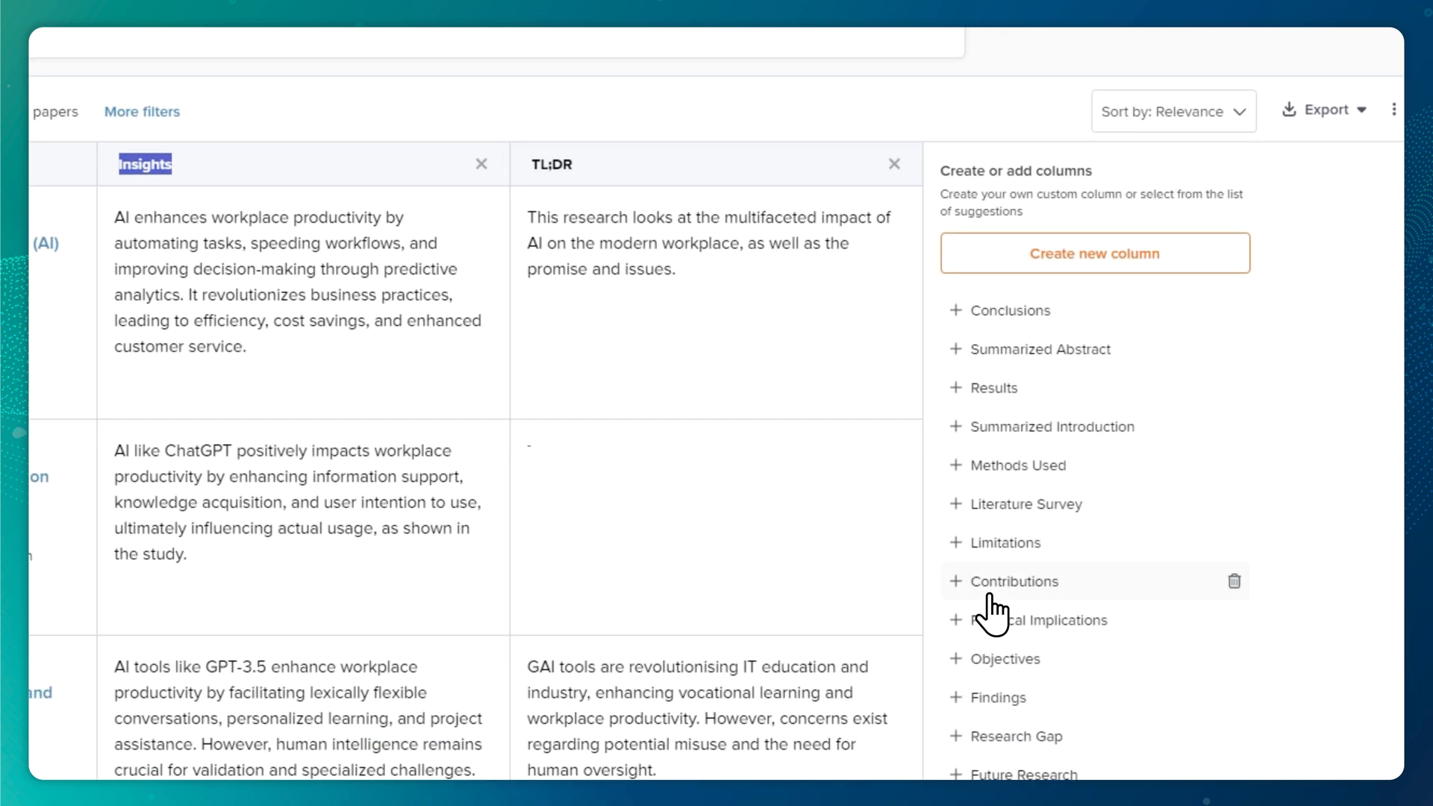
scroll(1017, 489, down, 5)
click(1063, 527)
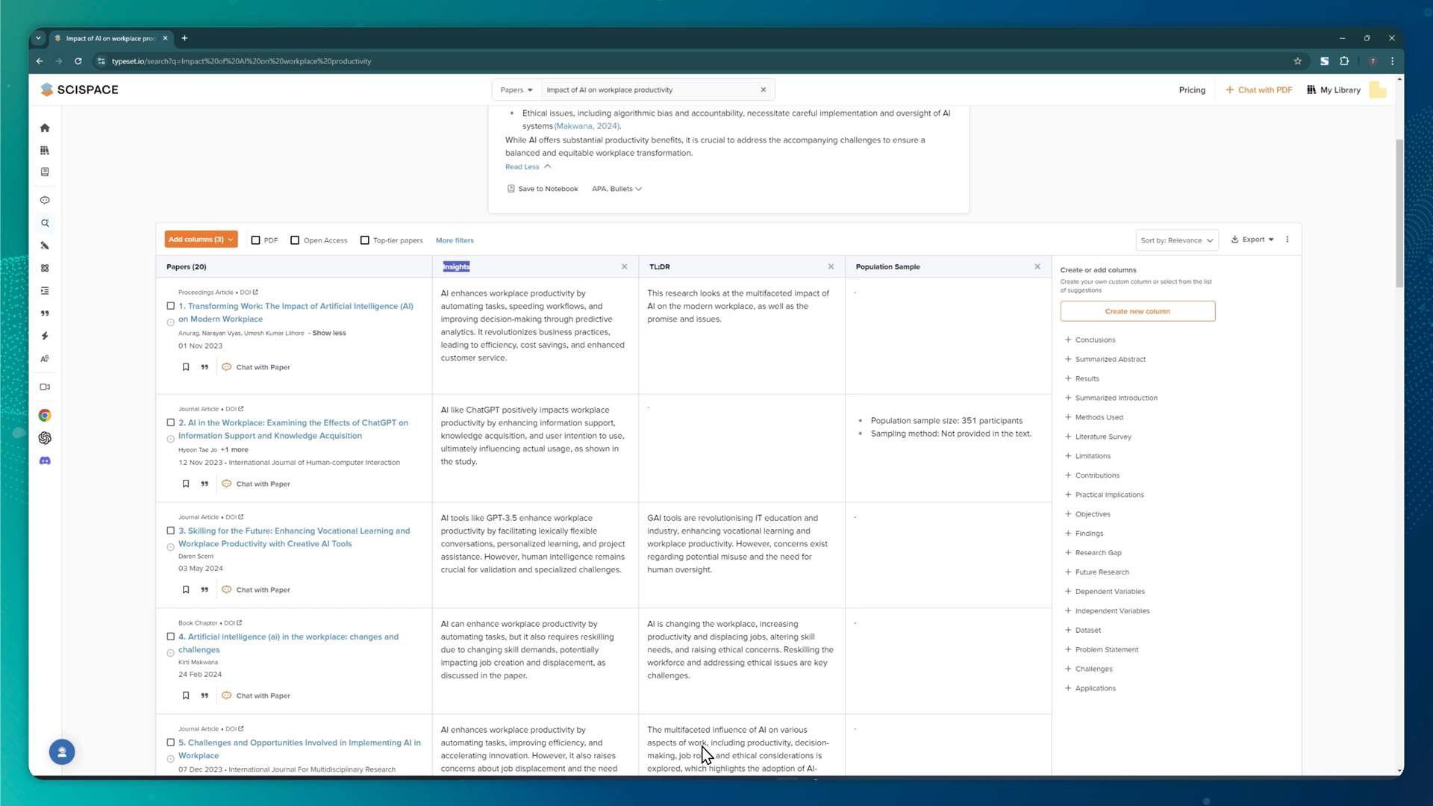
scroll(751, 571, down, 2)
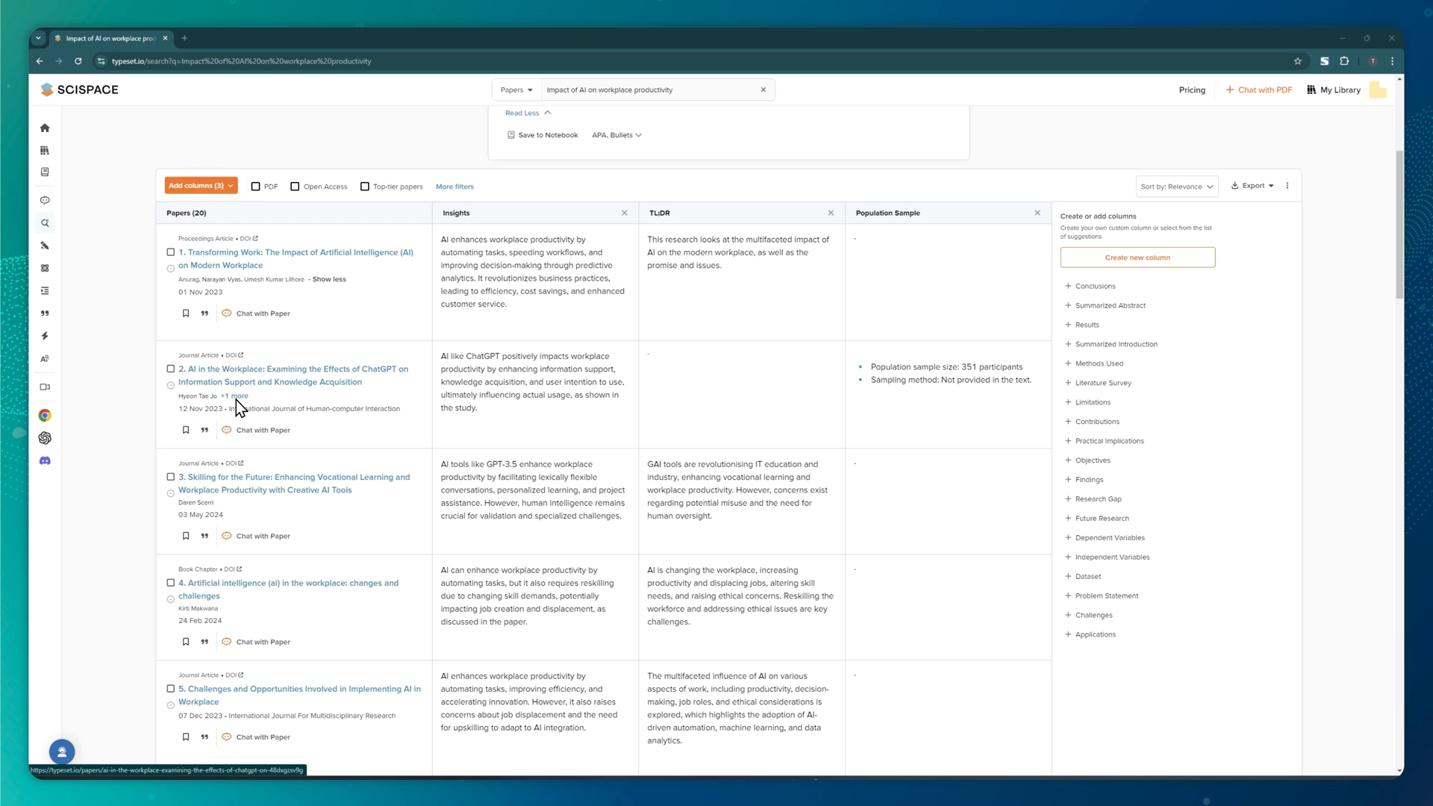
Step: Open the second paper and ask 'Research methods used?' and 'What was the main conclusion?'
click(263, 384)
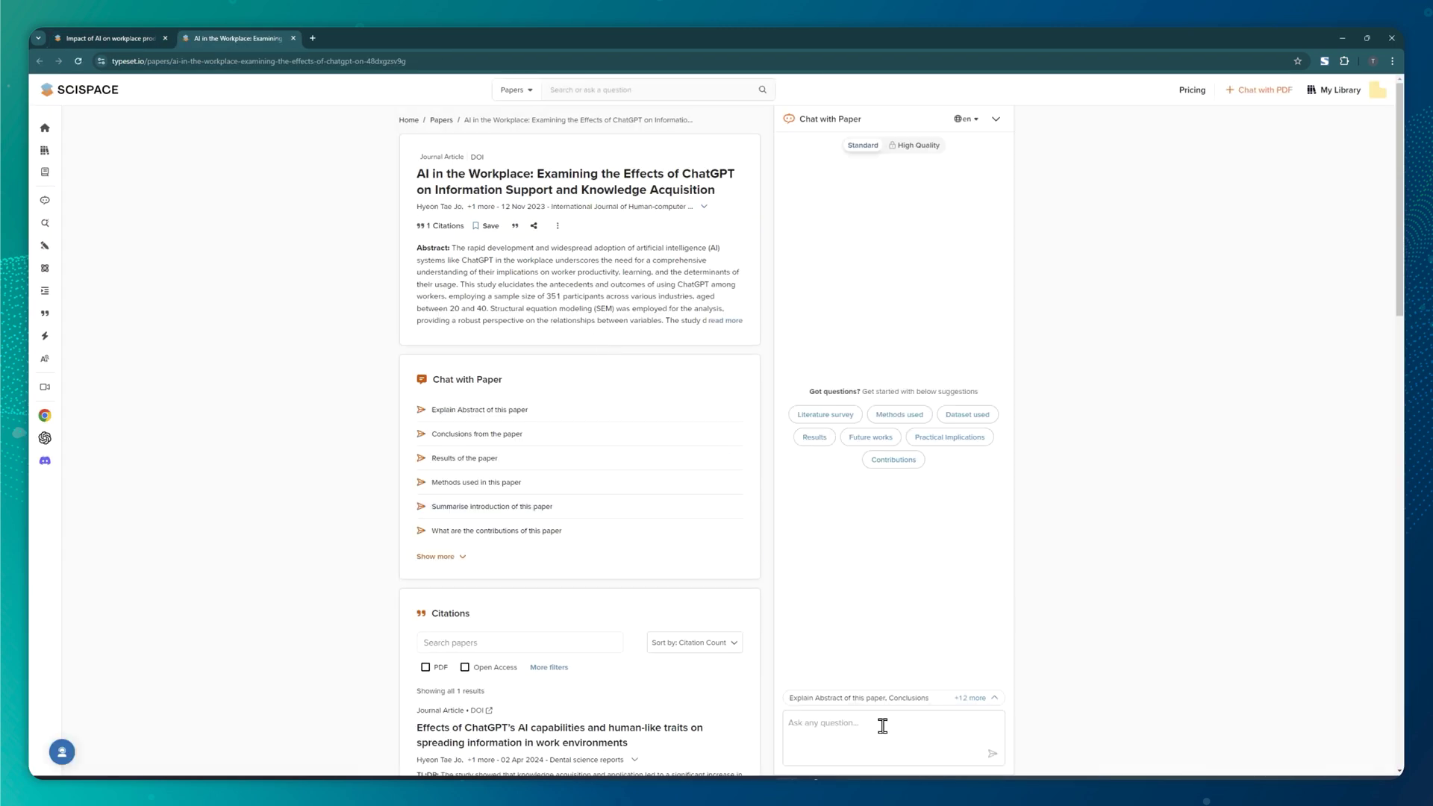
click(882, 725)
text(Research methods used?)
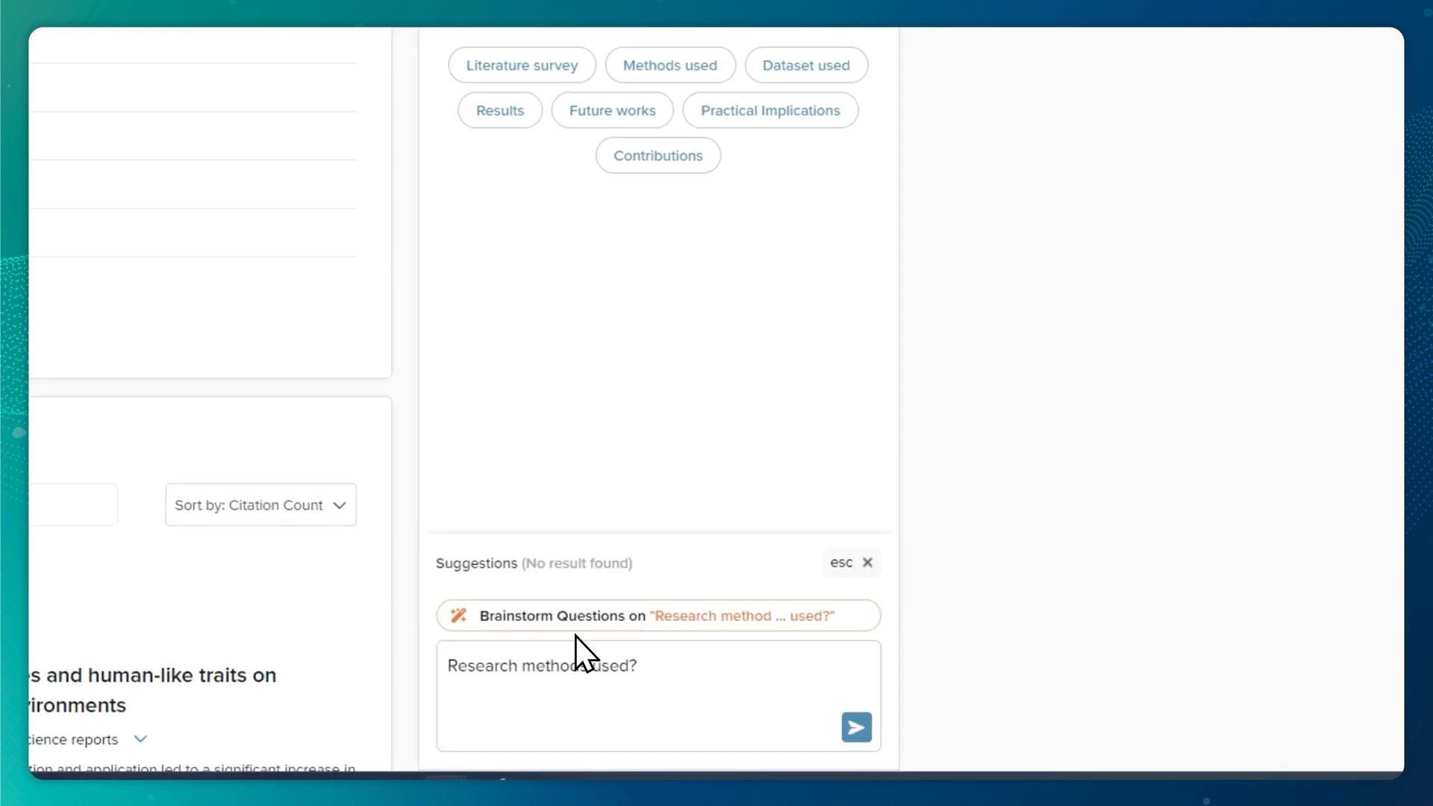
click(857, 728)
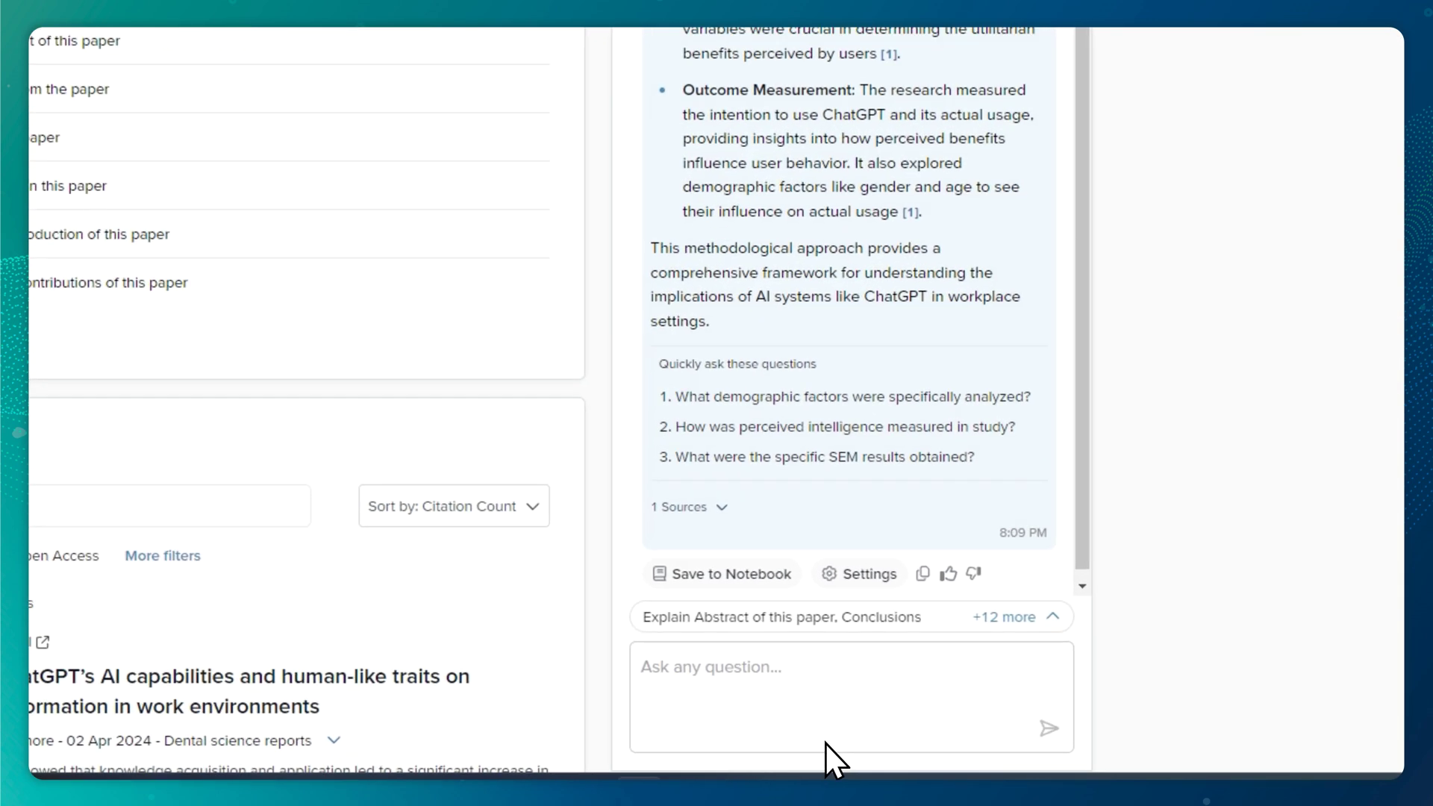
click(826, 743)
text(What was the main conclusion?)
click(1048, 727)
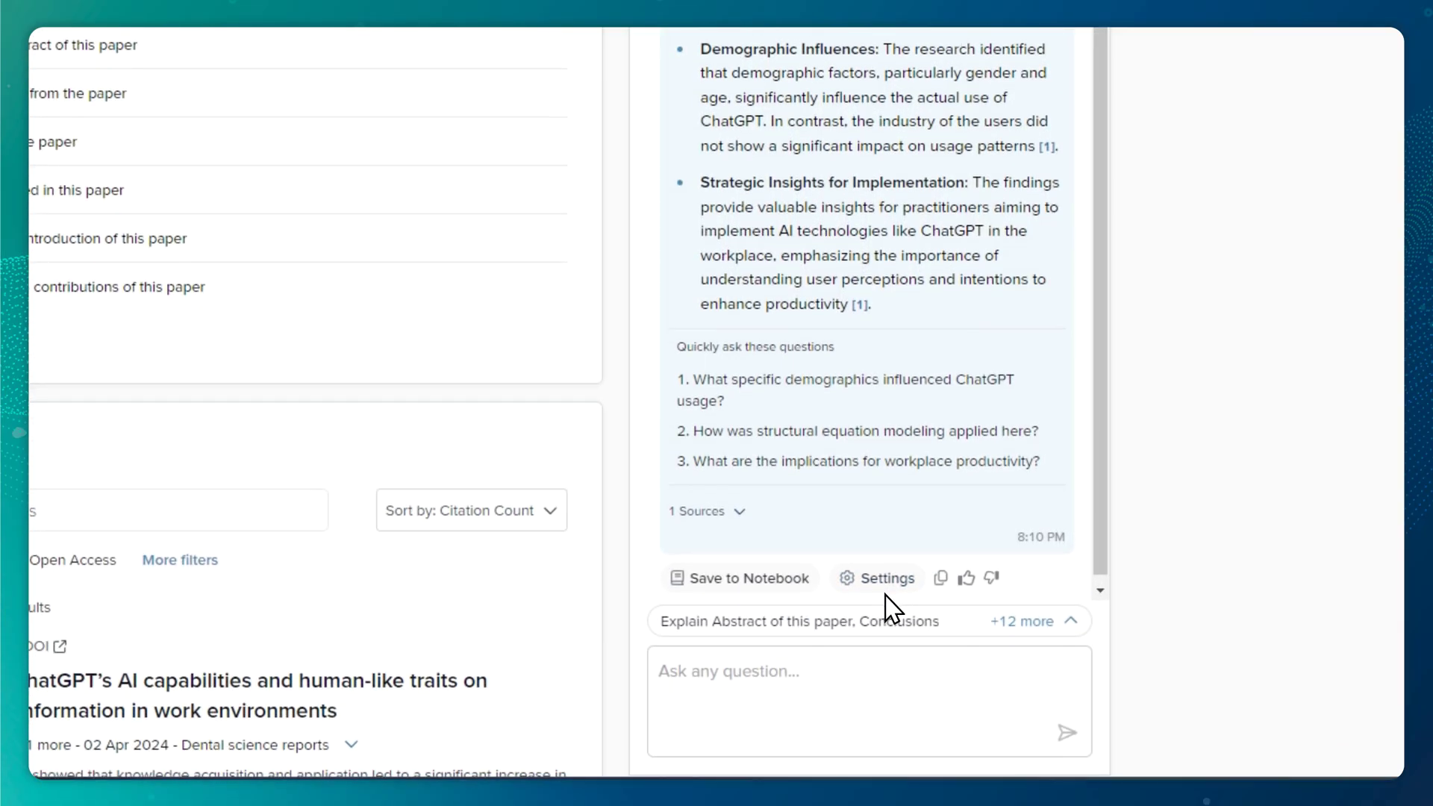
Step: Regenerate the conclusion answer with Detailed length and Professional tone
click(883, 567)
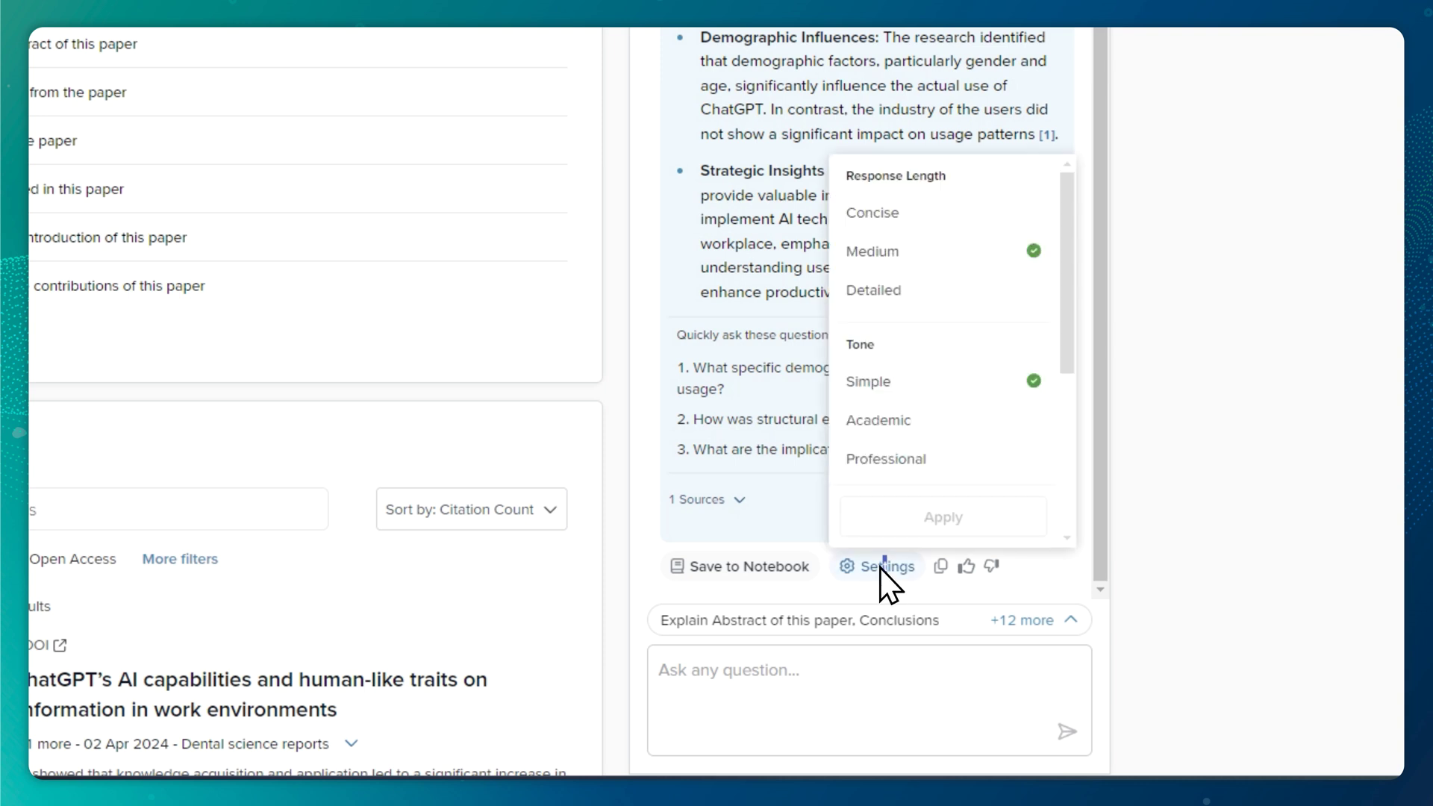
click(930, 291)
click(912, 462)
click(936, 527)
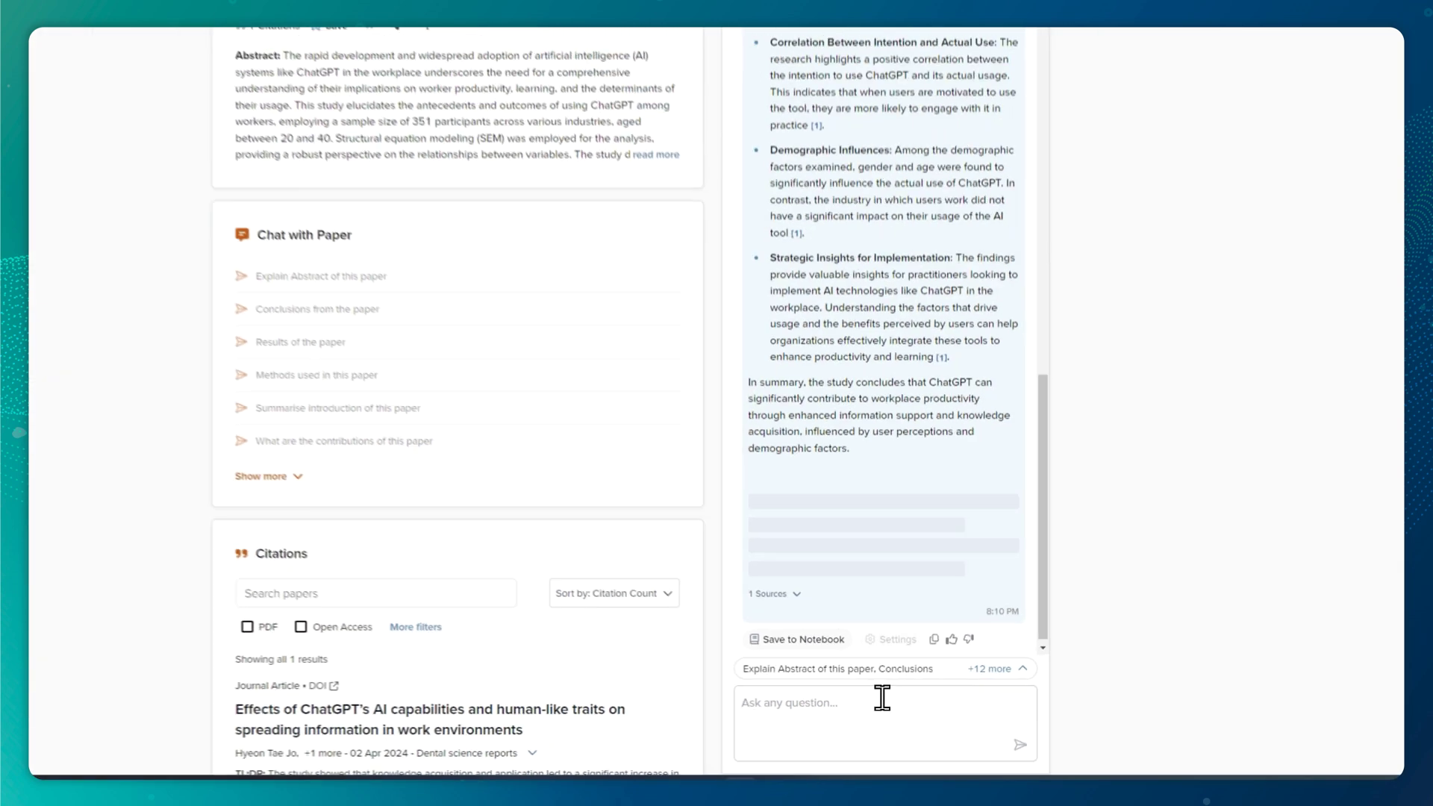
scroll(882, 397, up, 5)
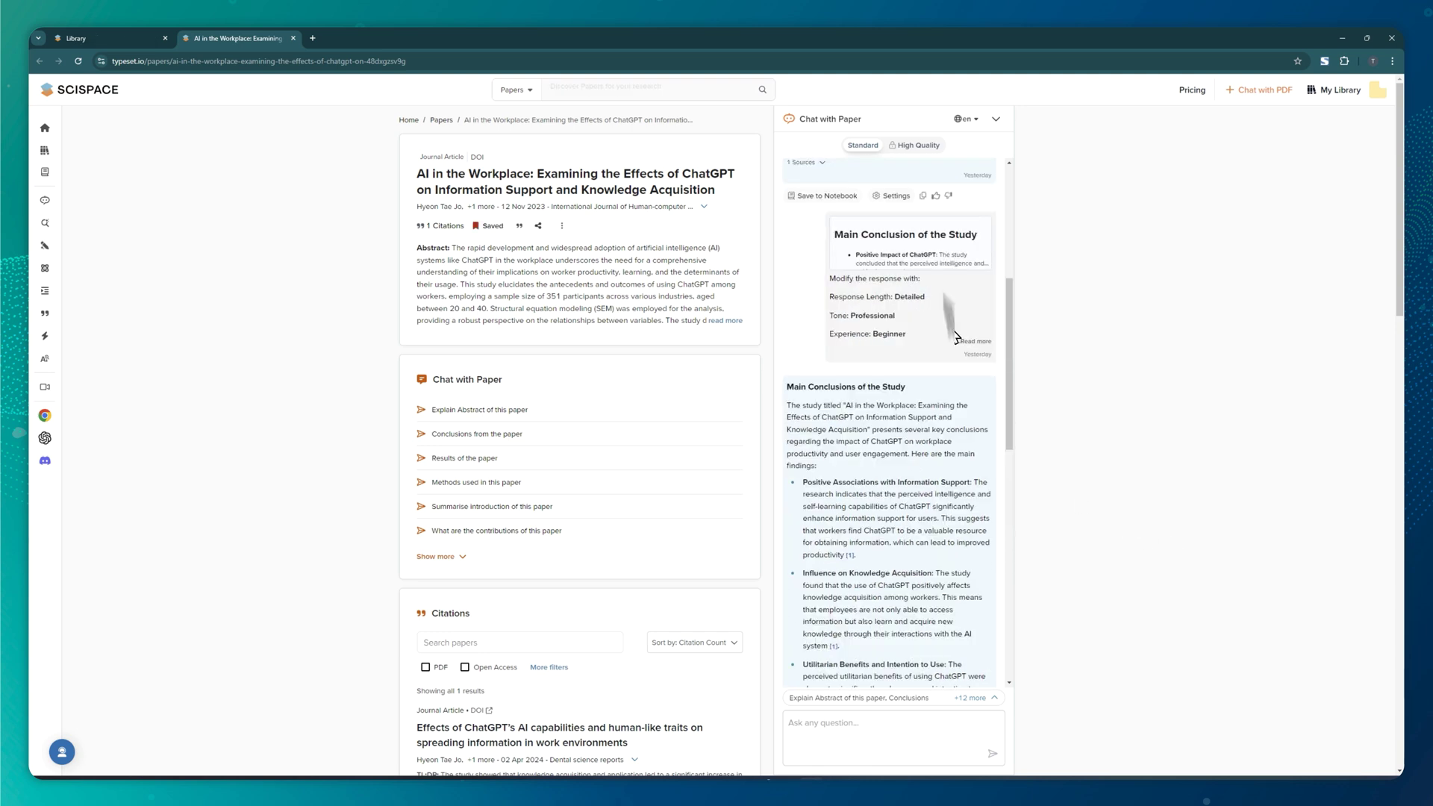
Step: Switch the paper chat language to Greek (el)
click(971, 119)
drag(979, 153, 983, 185)
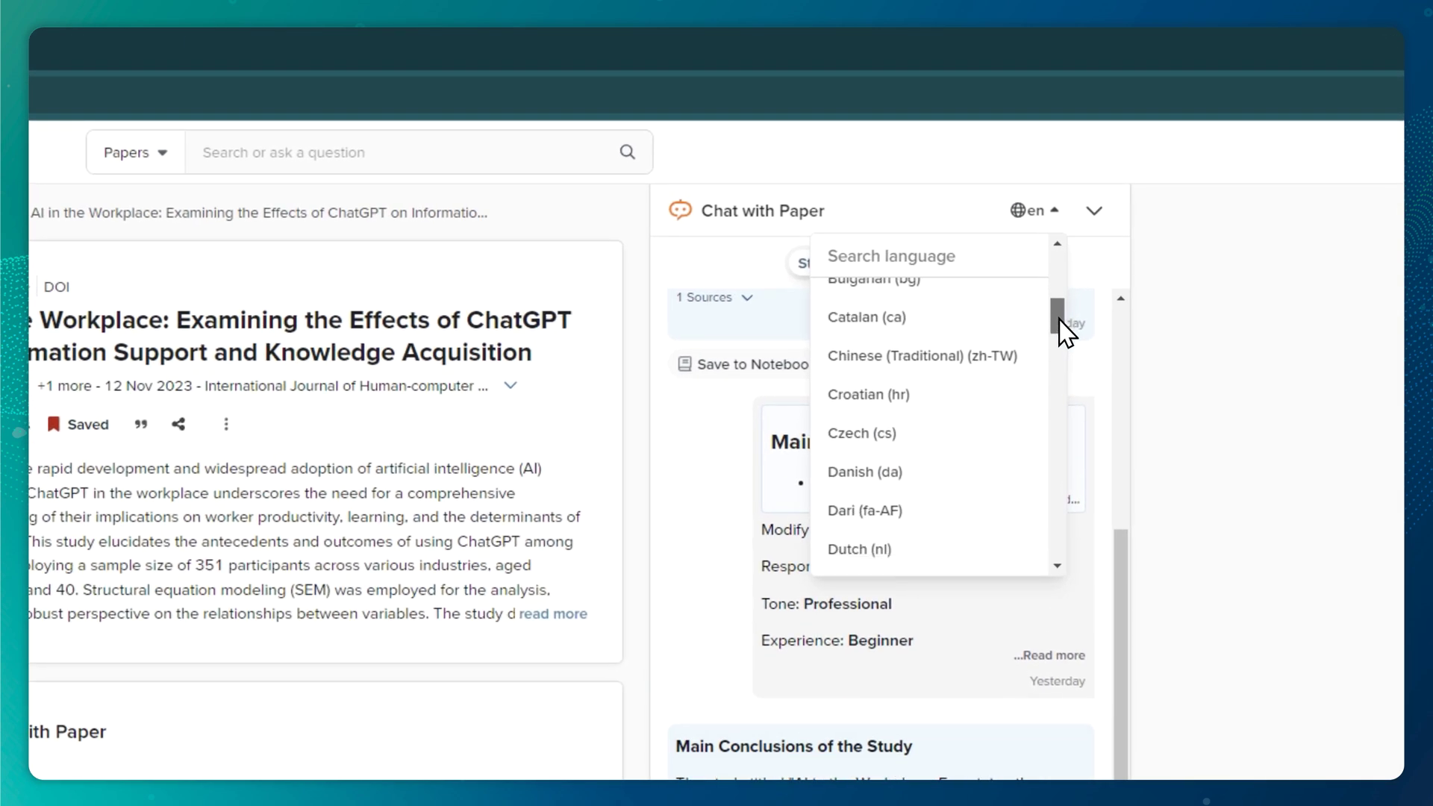
drag(1060, 330, 1043, 362)
click(937, 471)
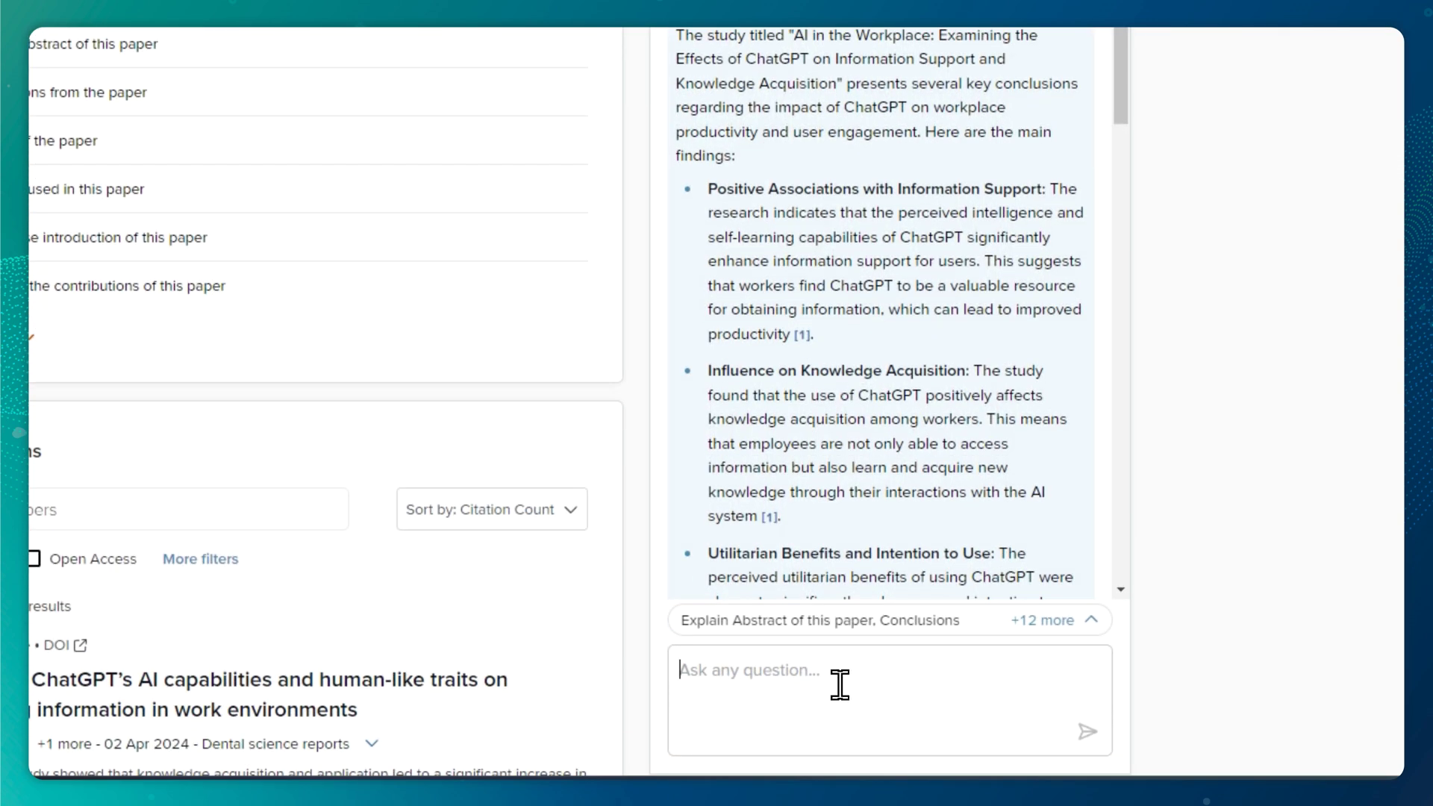
Step: Ask in Greek 'Εξήγησε μου πόσοι συμμετείχαν στην έρευνα' about the participant count
click(856, 656)
text(Εξήγησε μου πόσοι συμμετείχαν στην έρευνα)
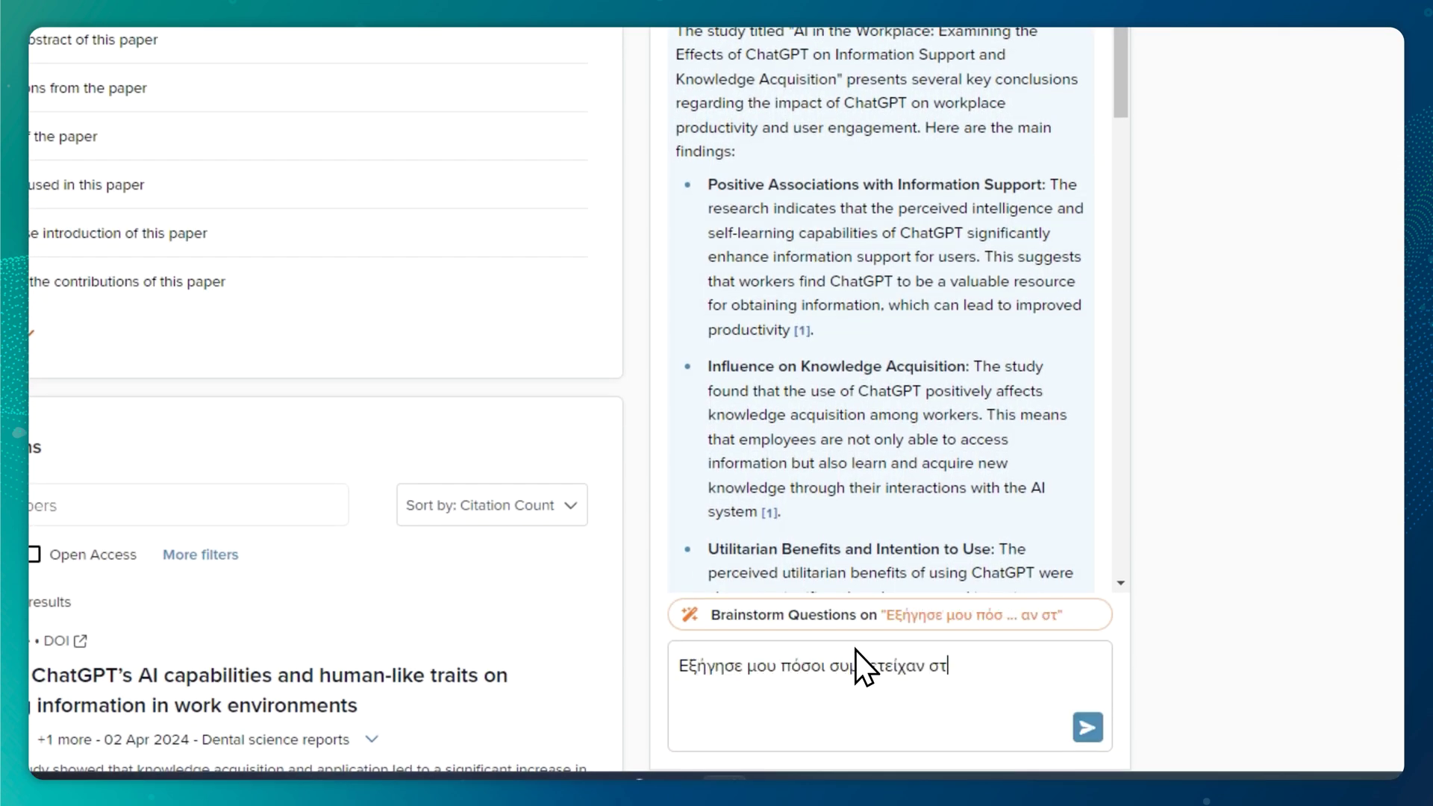
click(1087, 727)
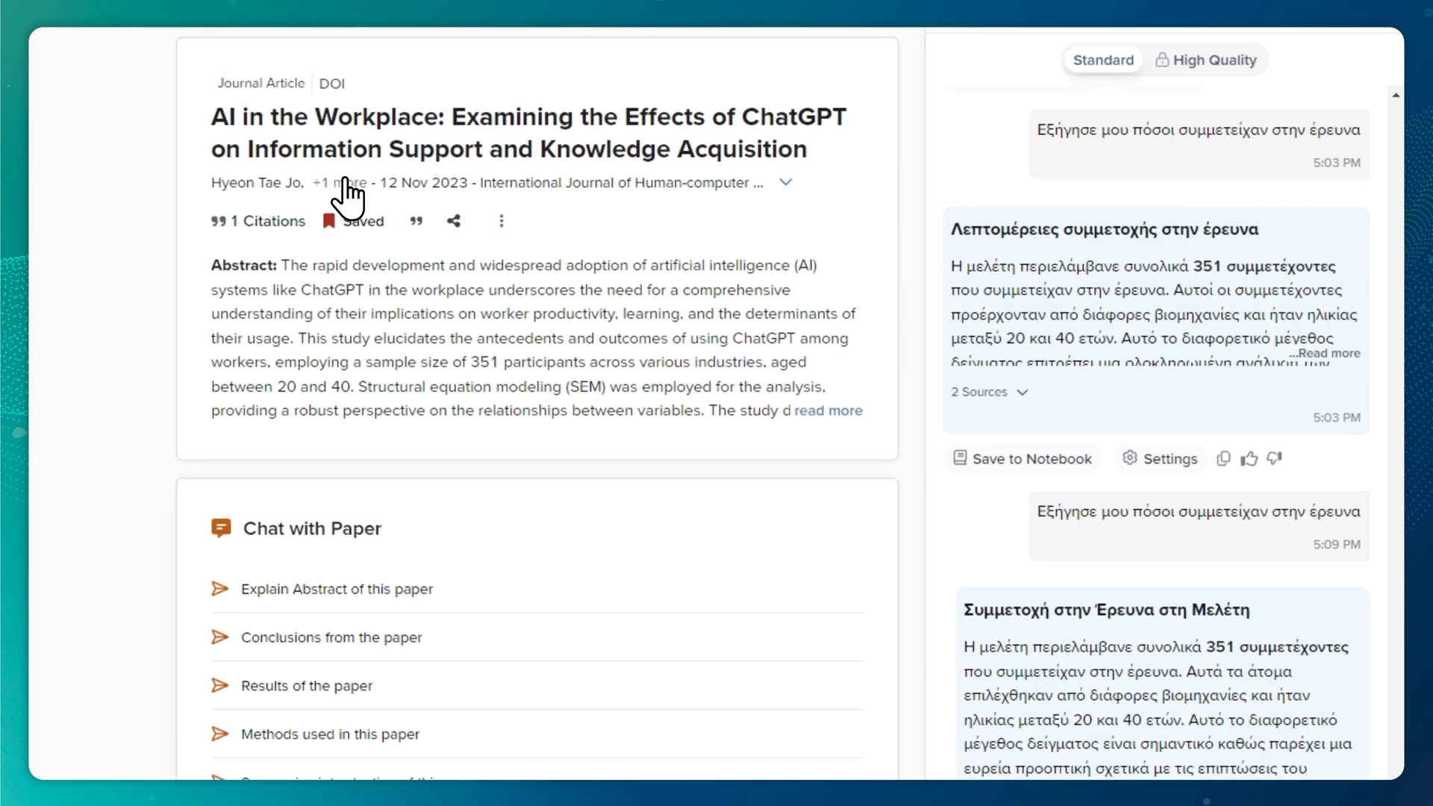
click(344, 184)
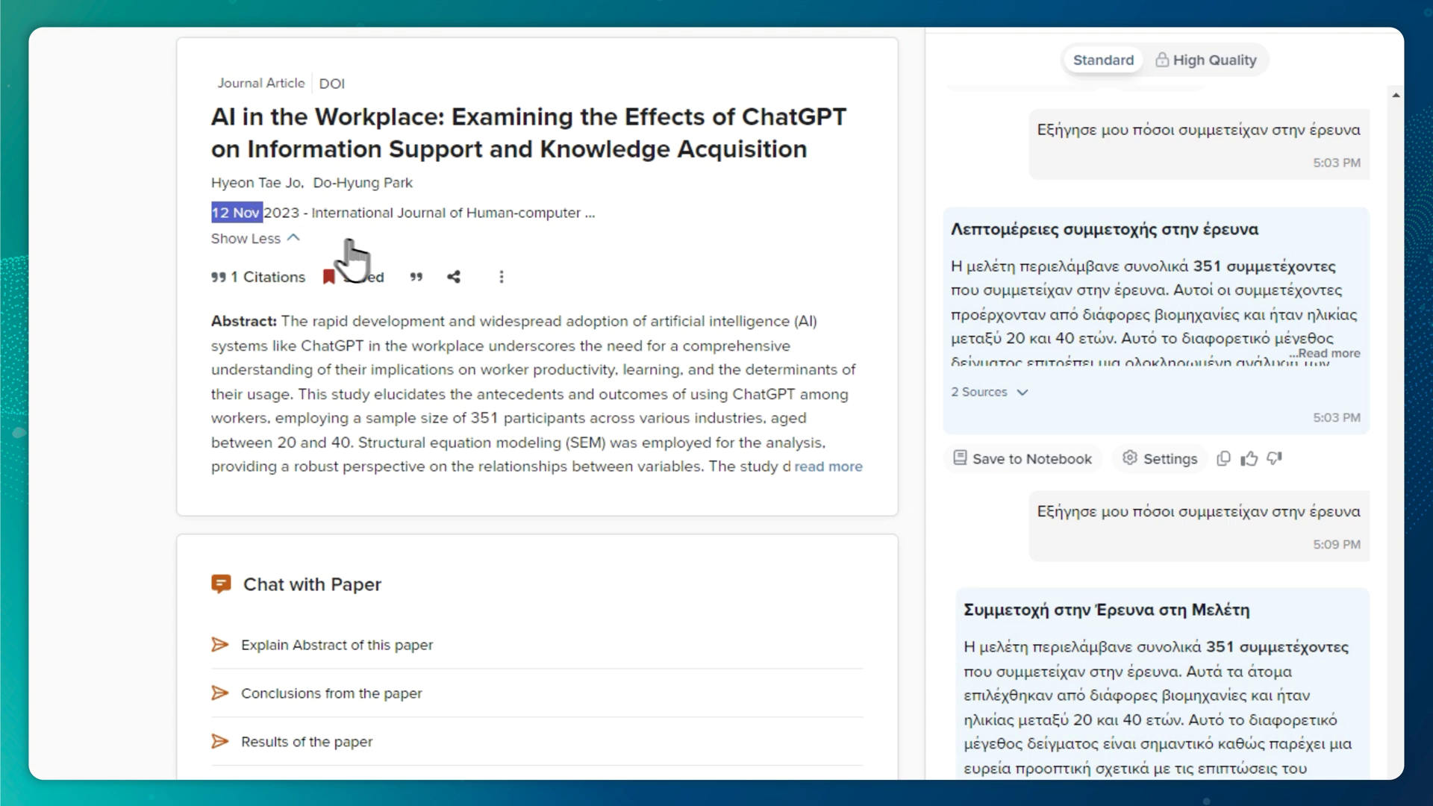
Step: Copy the paper's Harvard-formatted citation and close the citation options
click(416, 277)
click(321, 530)
click(328, 608)
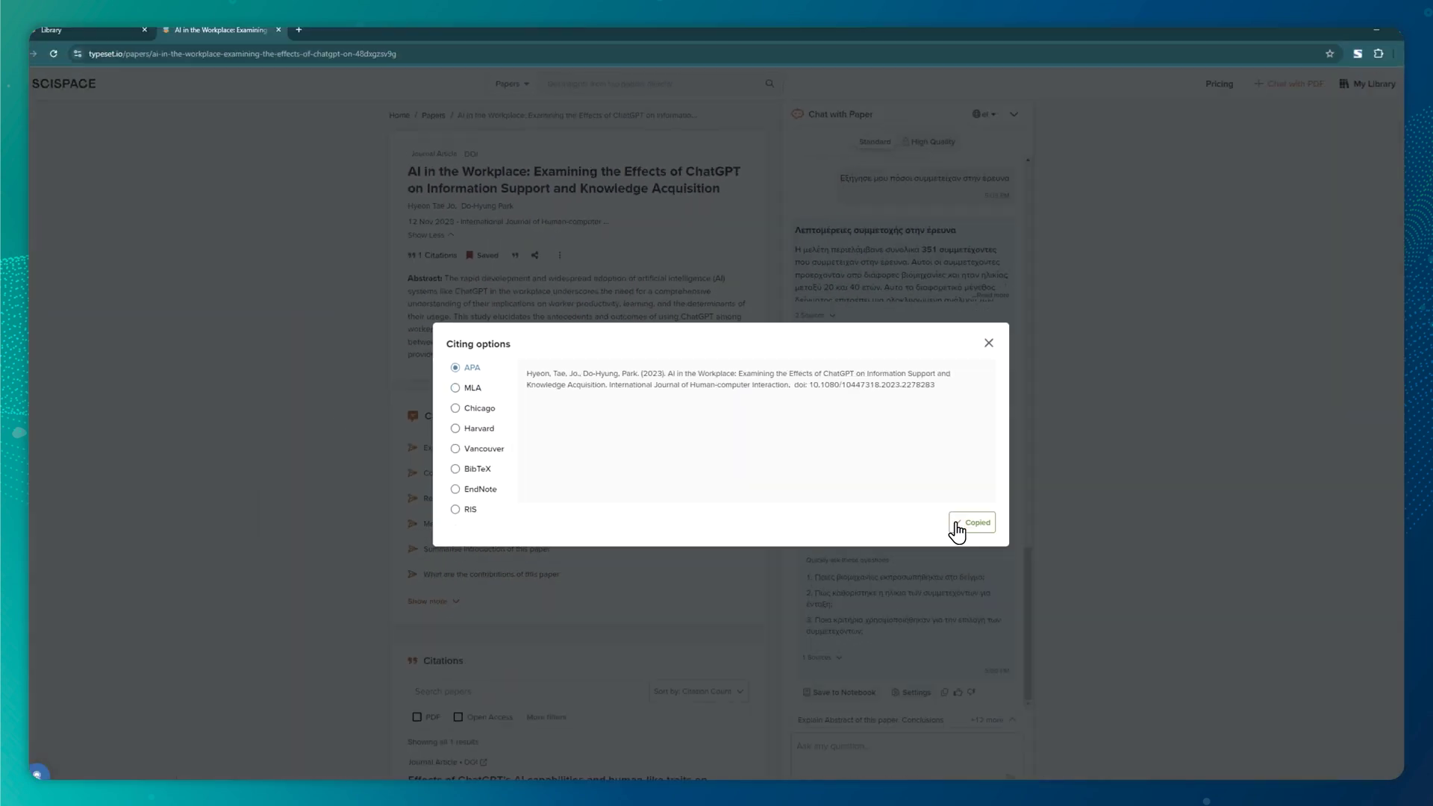
click(1281, 775)
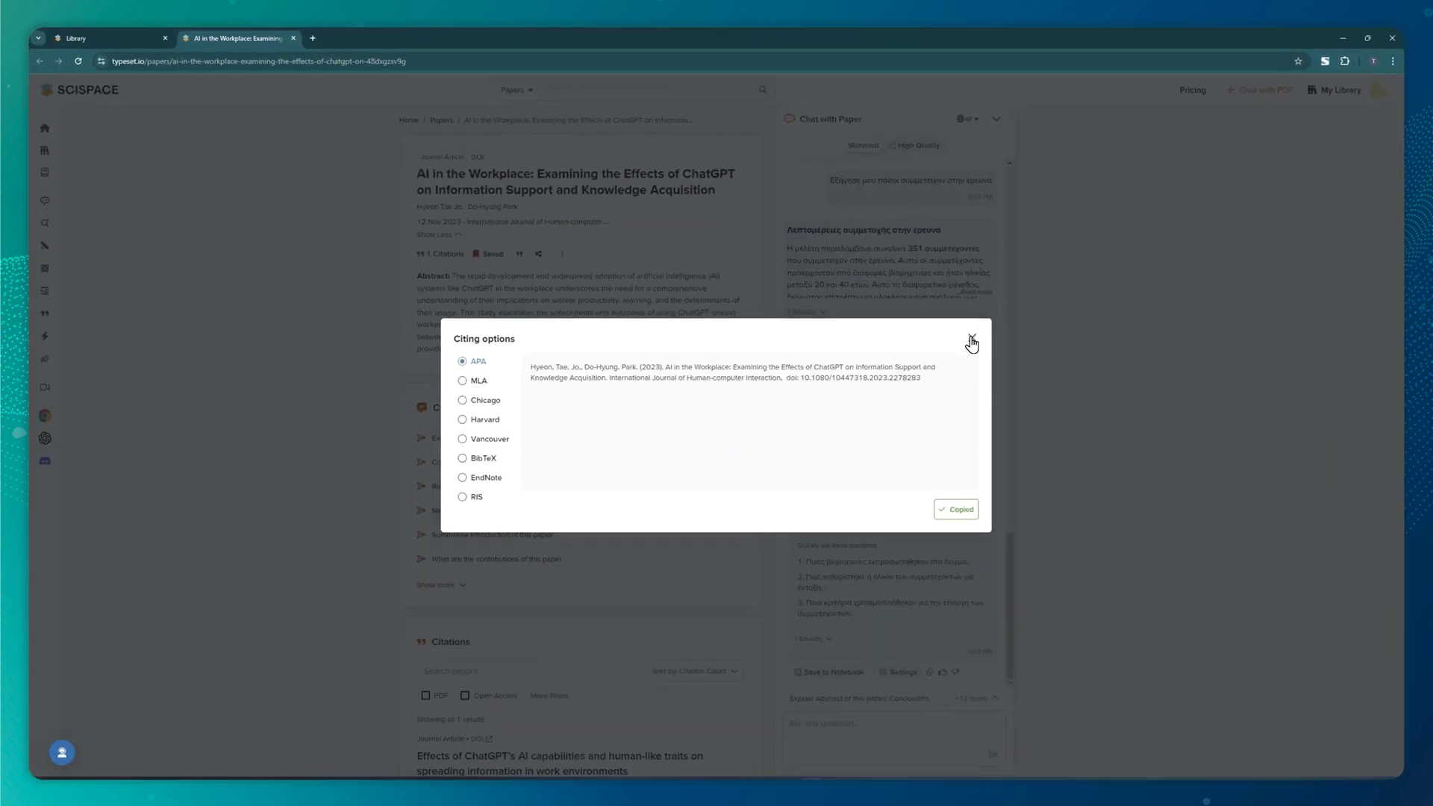
click(1321, 445)
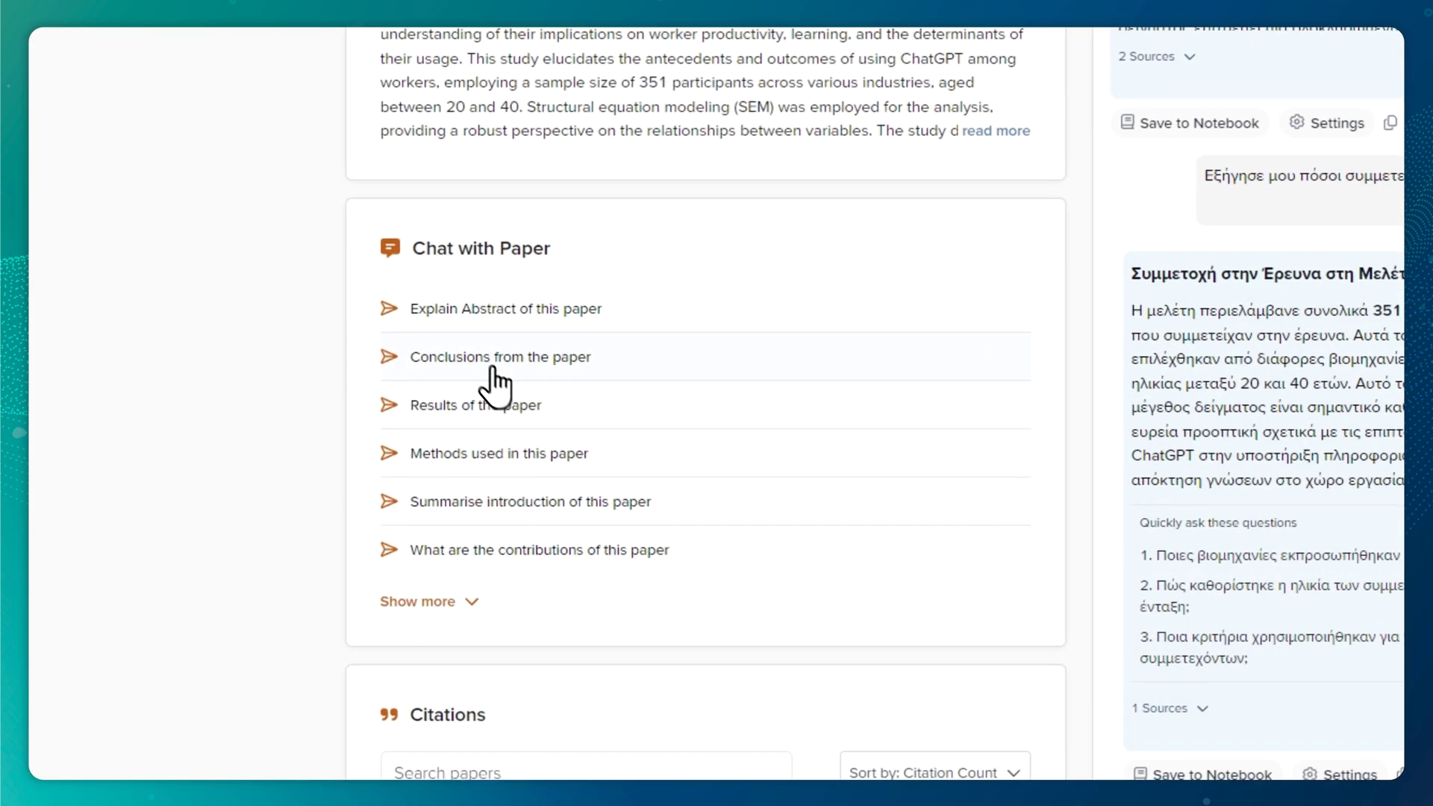
scroll(493, 556, down, 2)
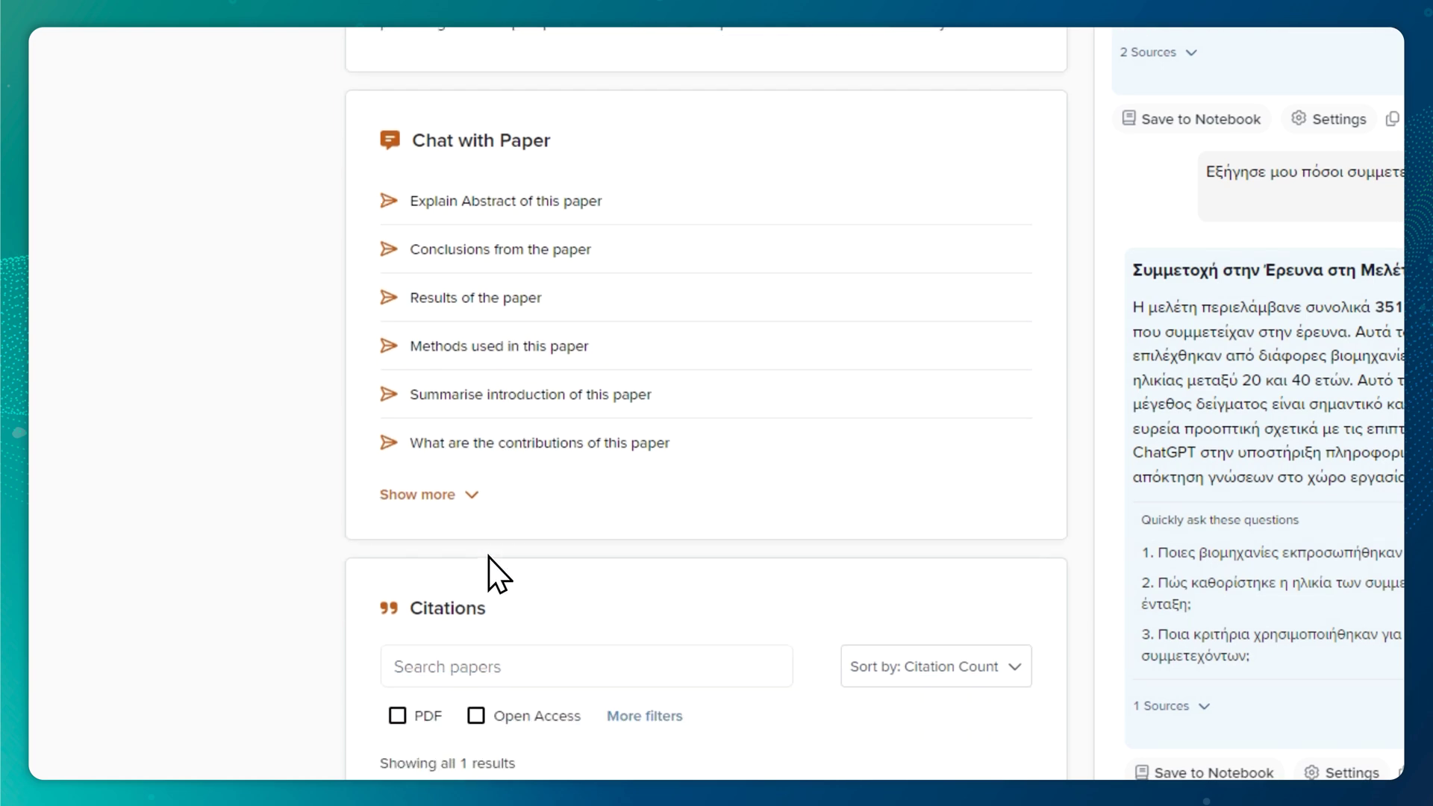
Step: Scroll through the paper's Citations and References sections
scroll(487, 551, down, 8)
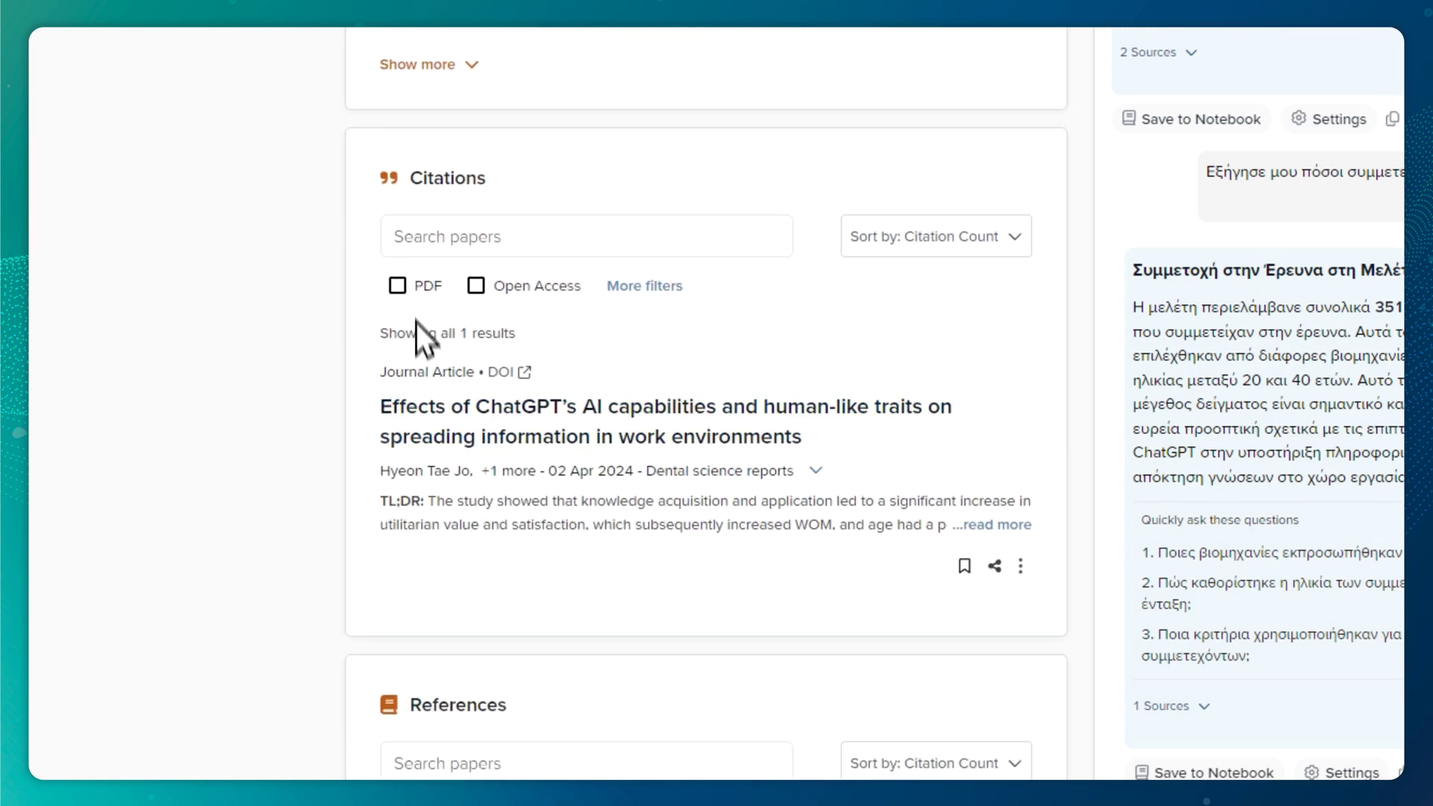
scroll(614, 445, down, 10)
scroll(537, 500, down, 17)
scroll(553, 585, down, 7)
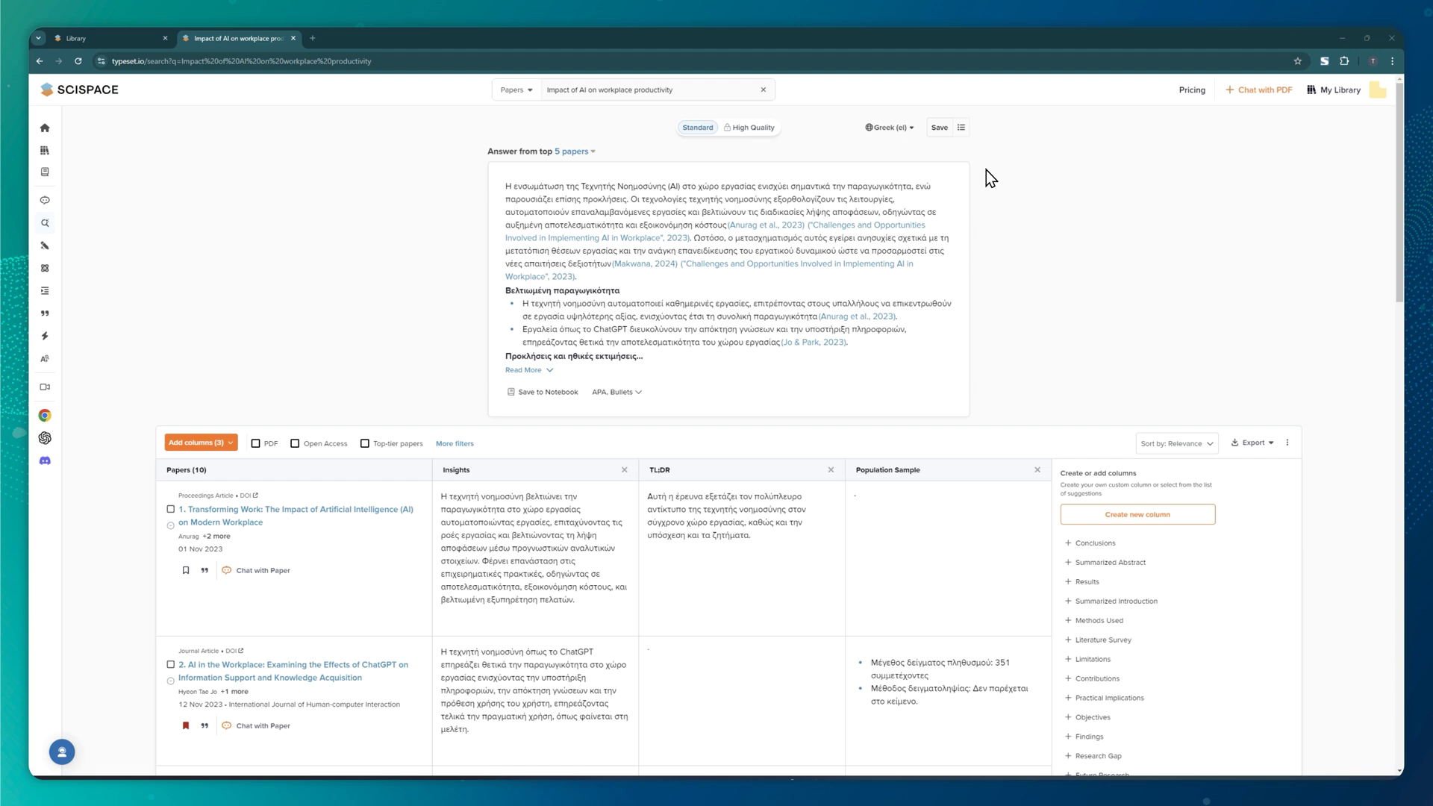
Step: Change the answer language dropdown from Greek (el) to English (en)
click(883, 141)
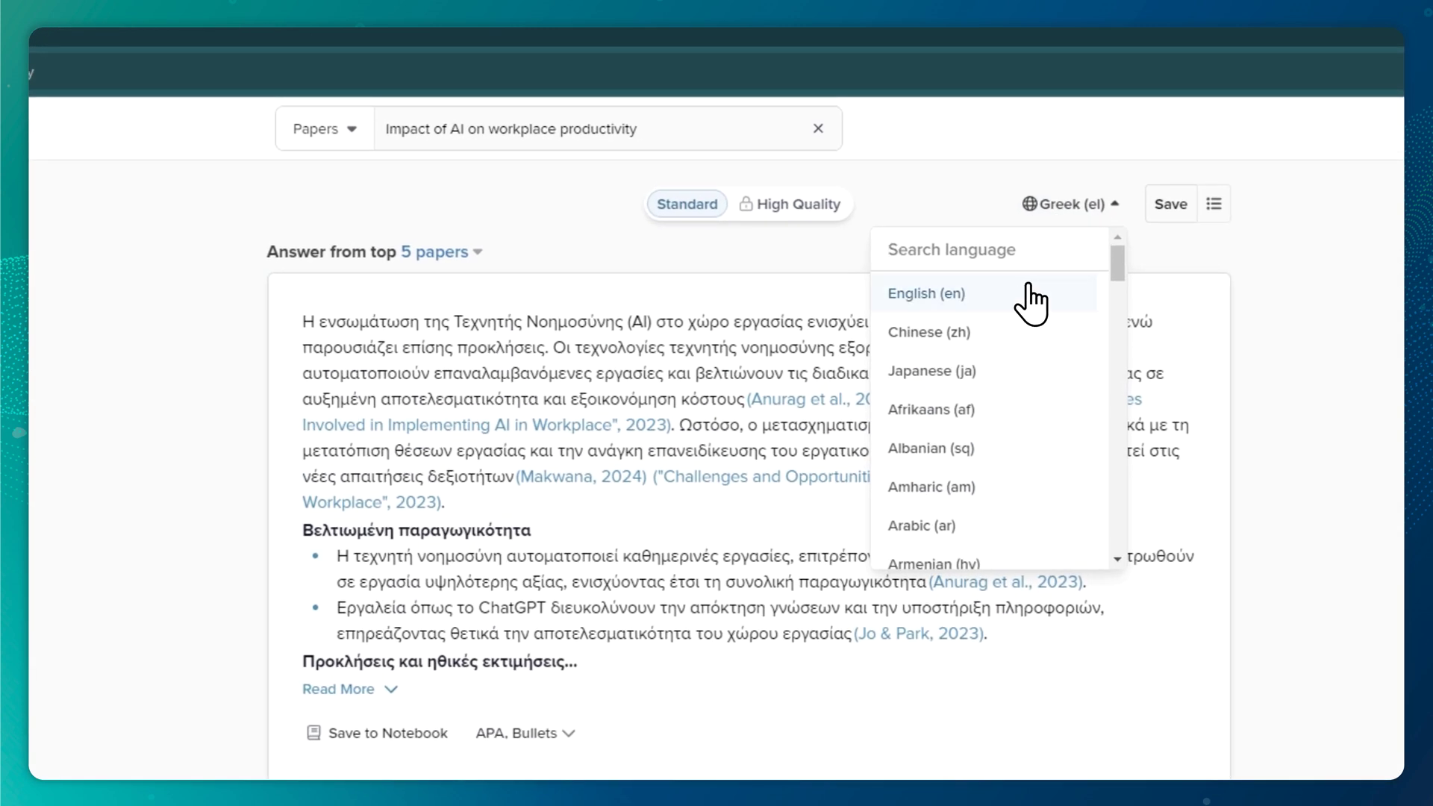
click(1031, 299)
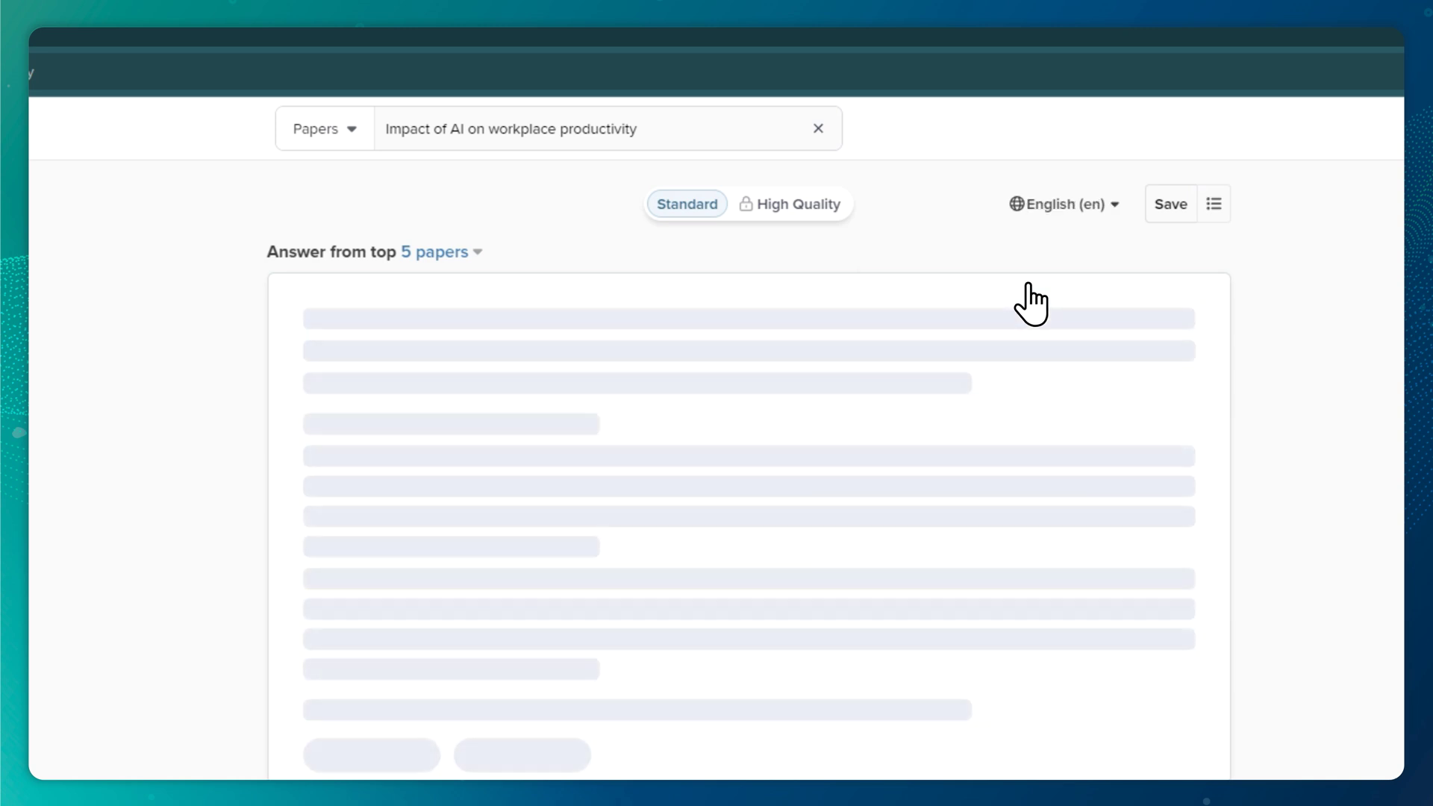
Step: Bookmark the 'Transforming Work' paper into the 'AI productivity in the workplace' collection
scroll(755, 710, down, 10)
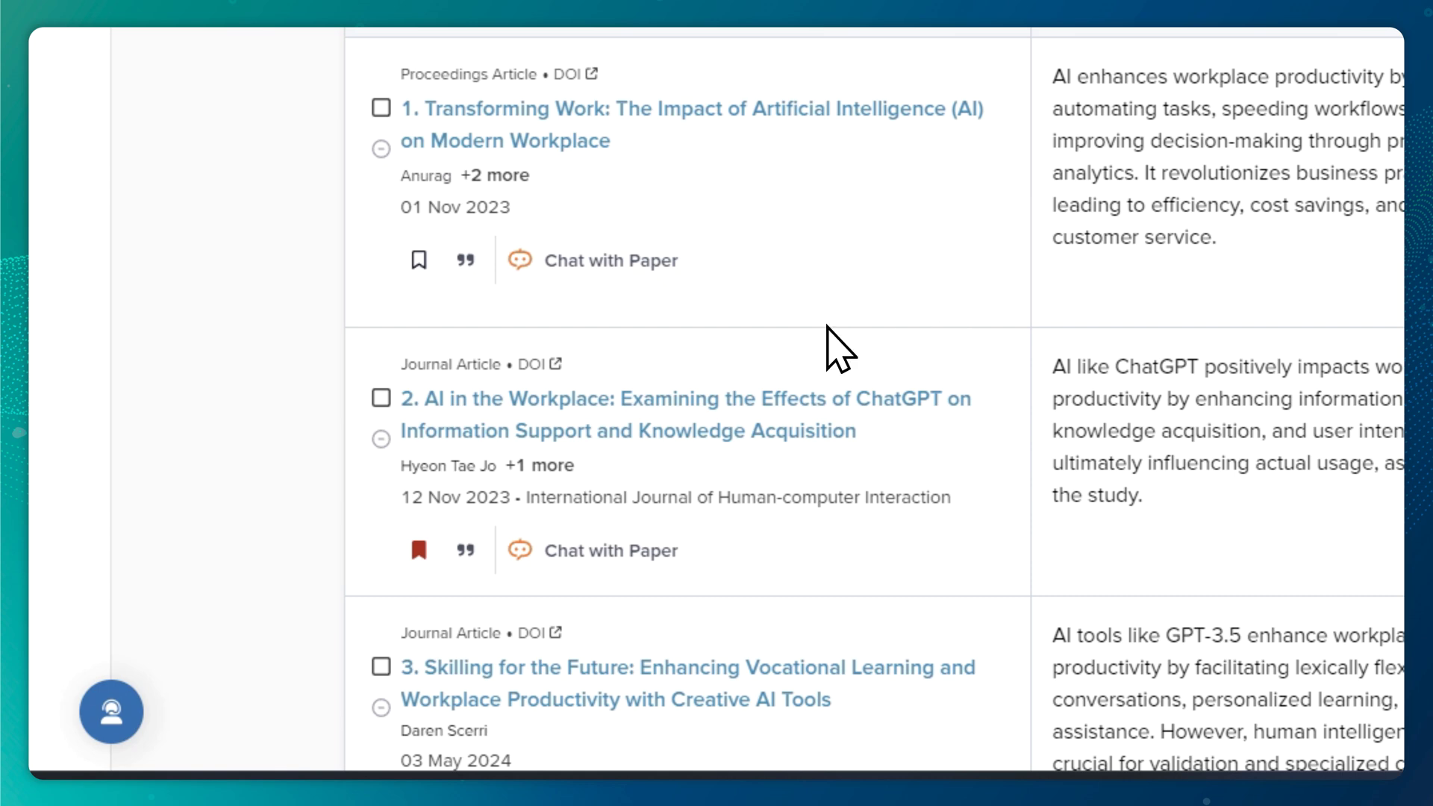
scroll(436, 528, up, 4)
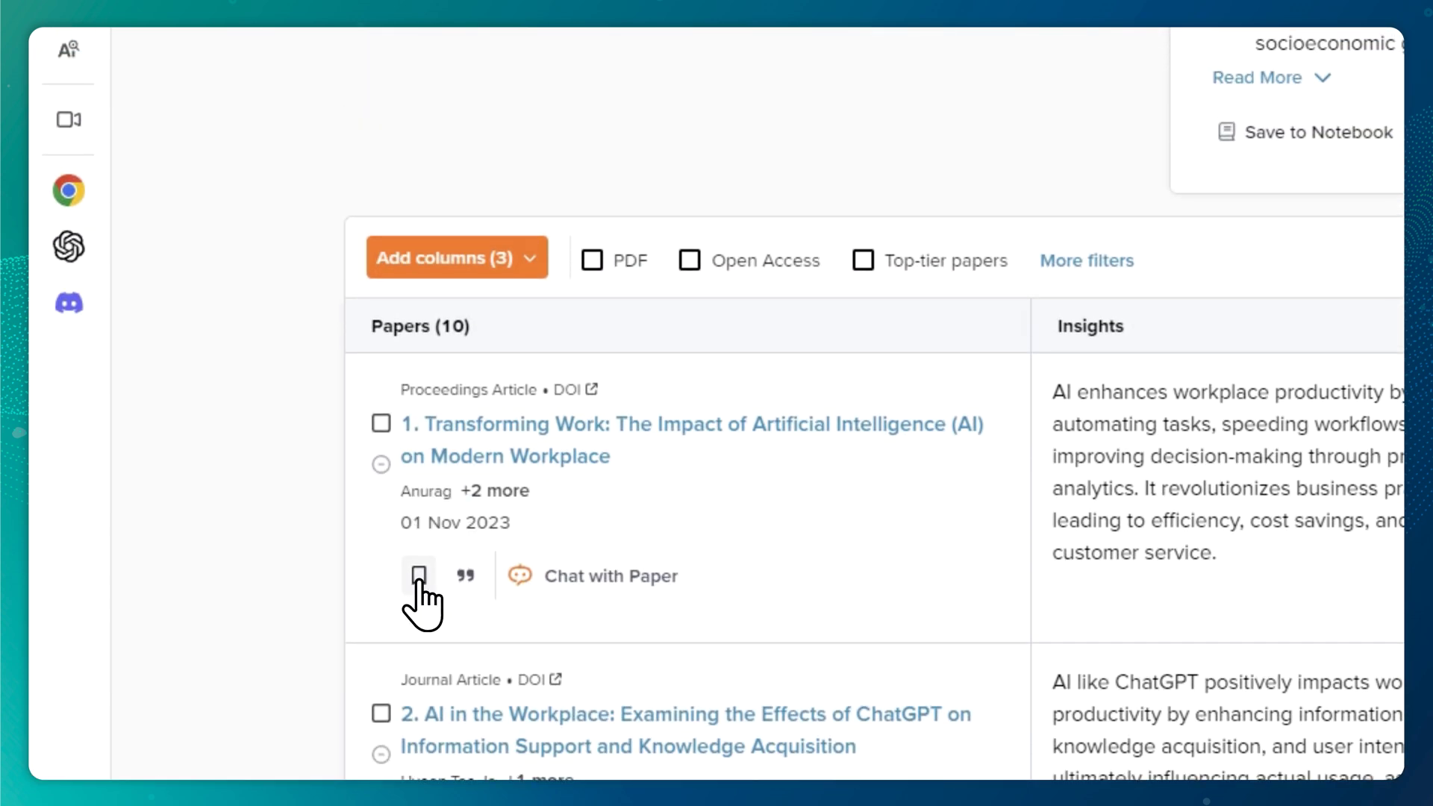
click(418, 576)
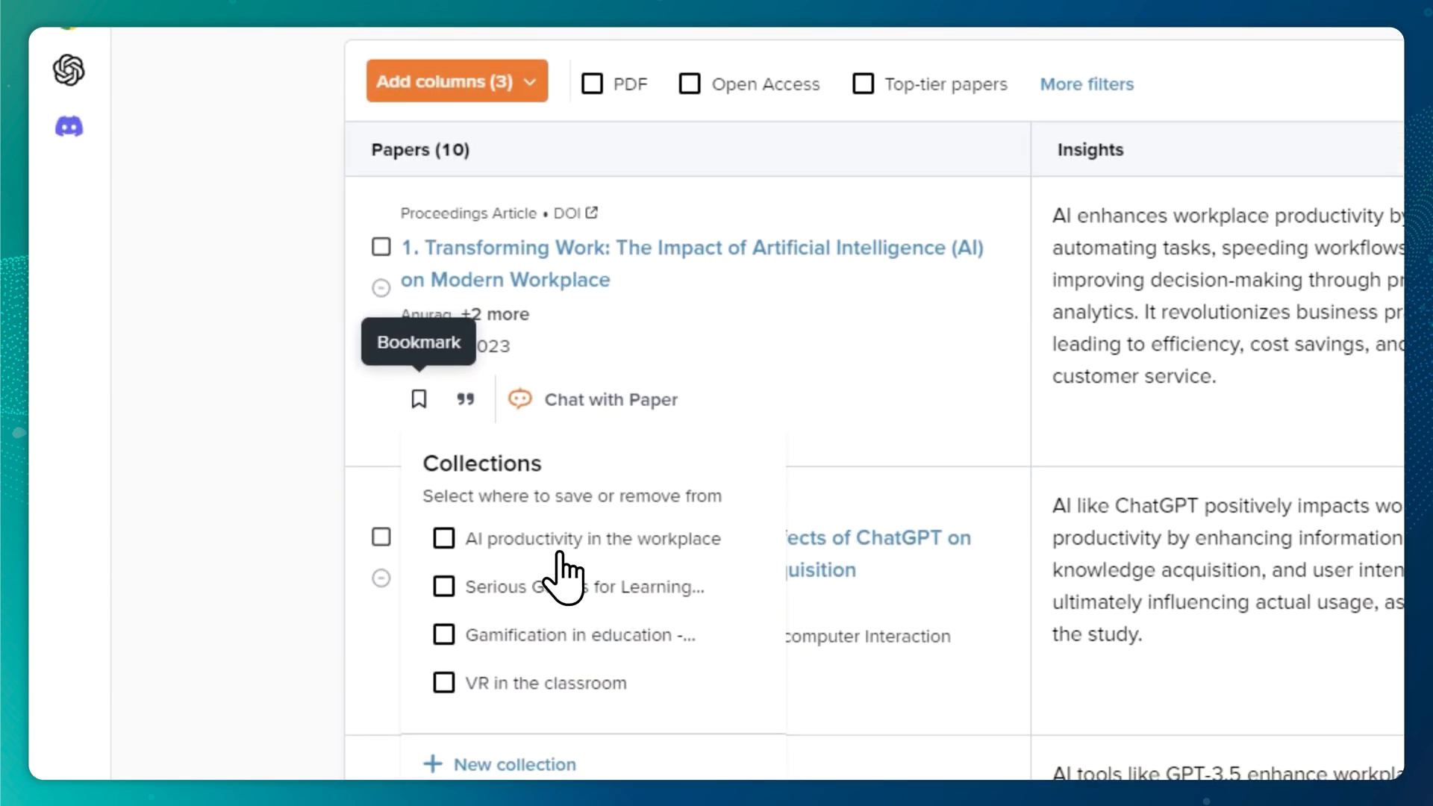
click(460, 553)
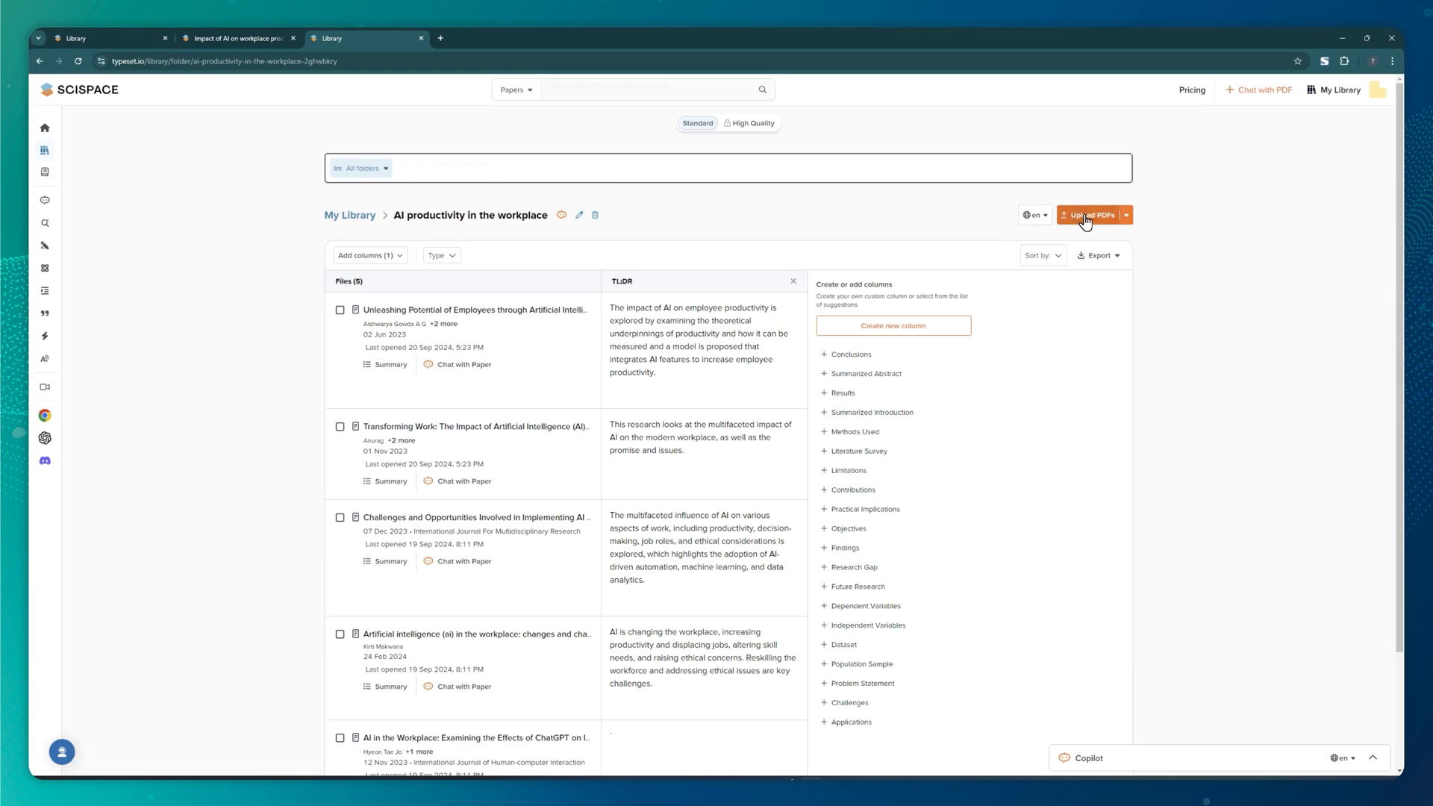
Step: Upload sustainability-15-08934.pdf from Downloads into the AI productivity in the workplace folder
click(1084, 221)
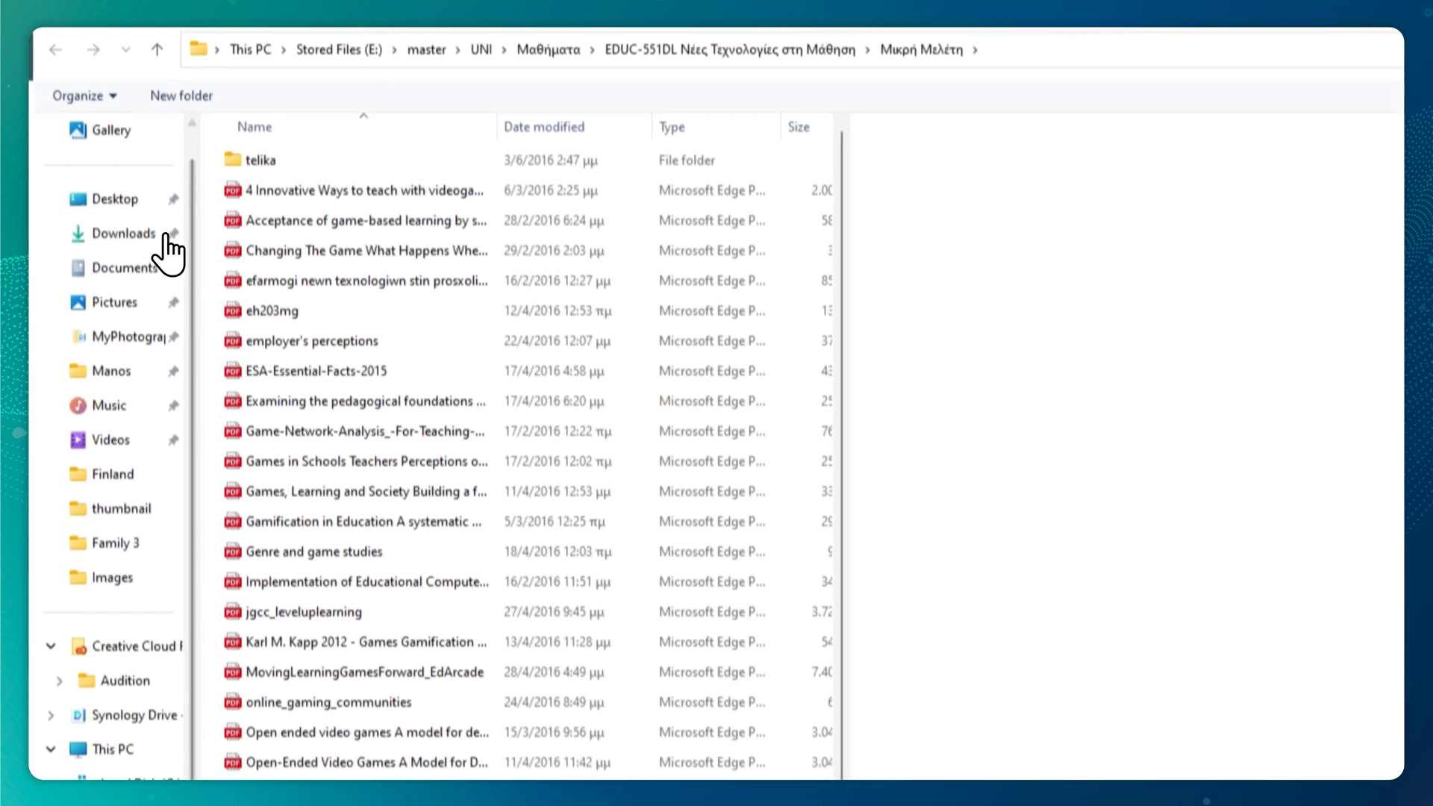
click(127, 234)
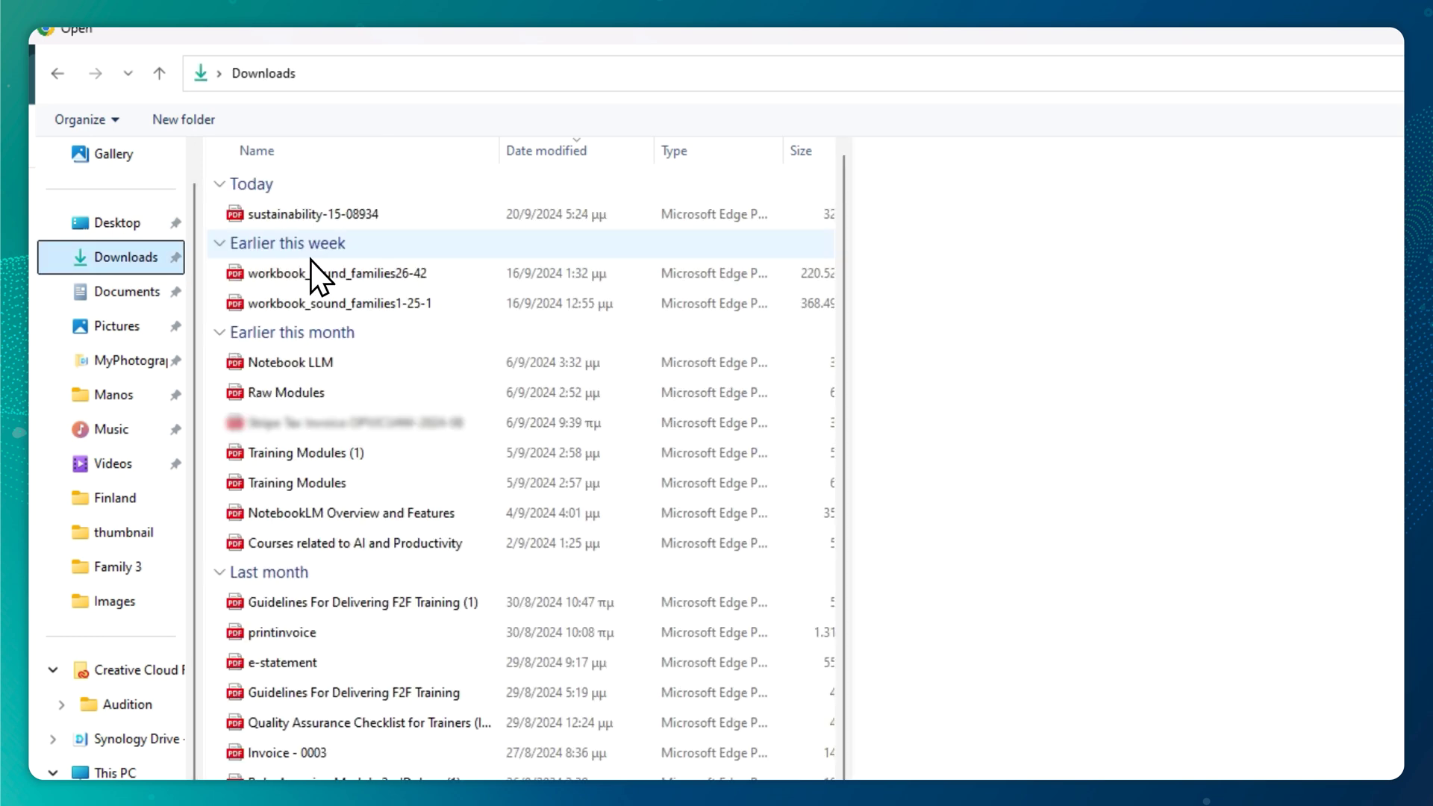
double_click(345, 223)
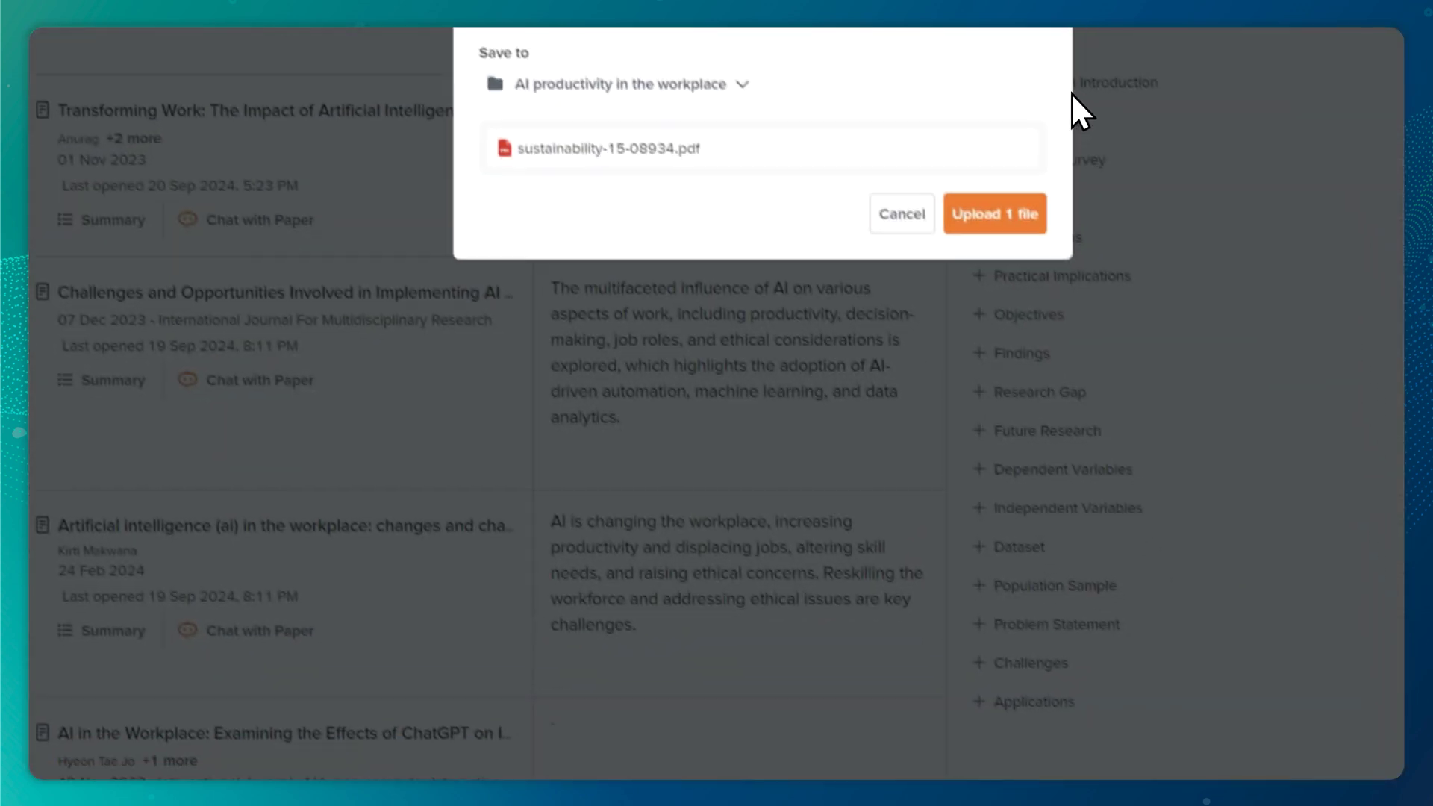
click(981, 203)
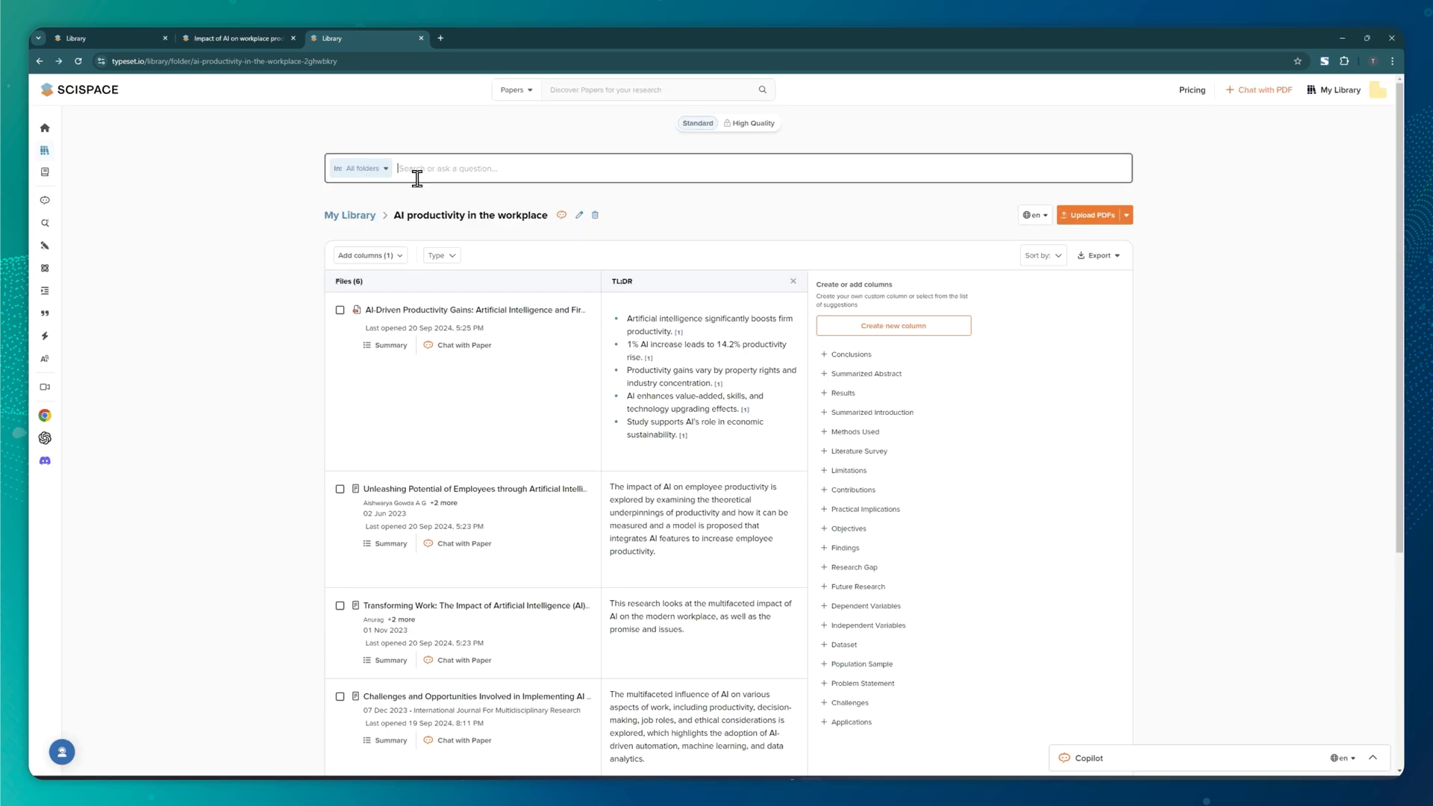
Step: Ask 'What are the suggestions for future research?', searching only the AI productivity in the workplace folder
text(What are the suggest)
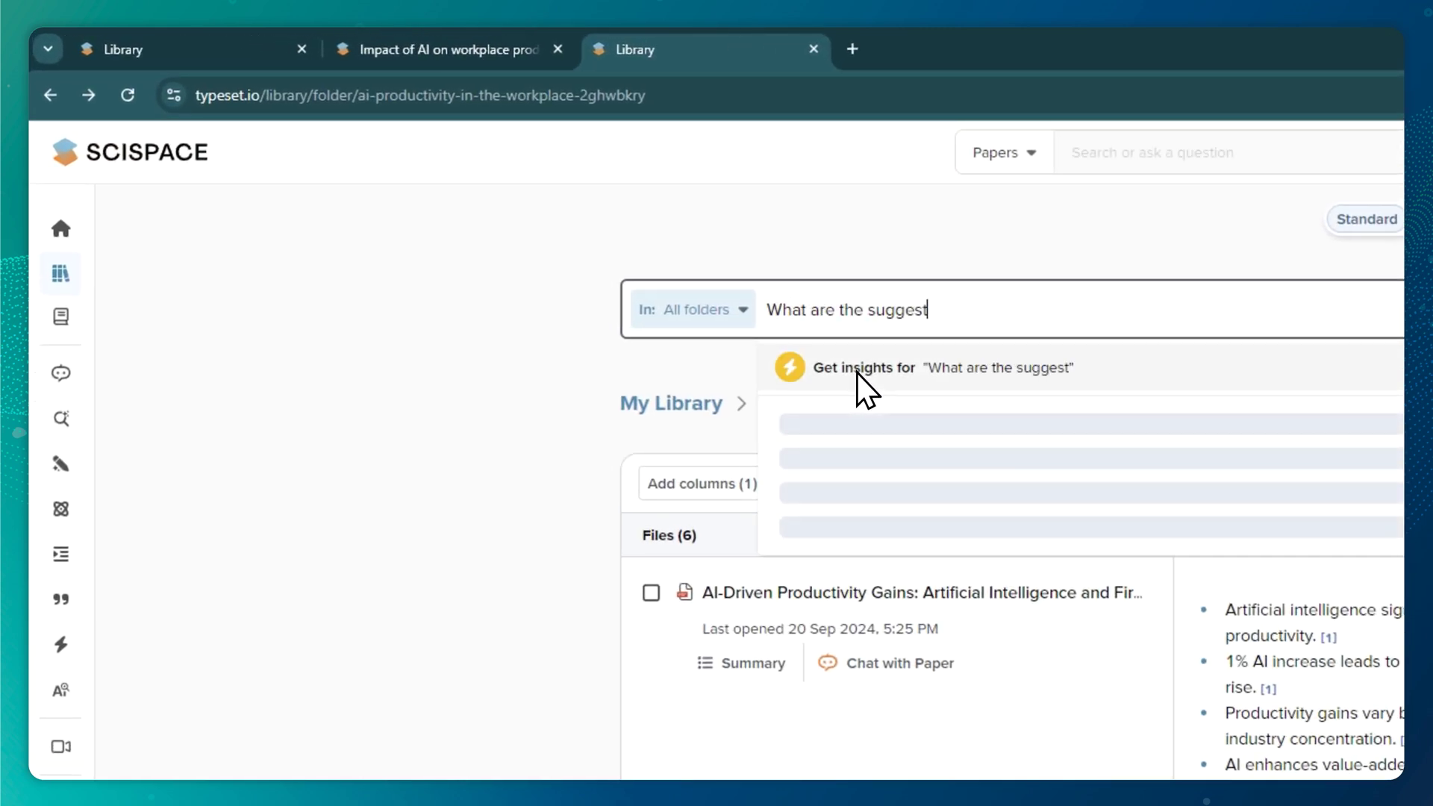
text(ions for future research?)
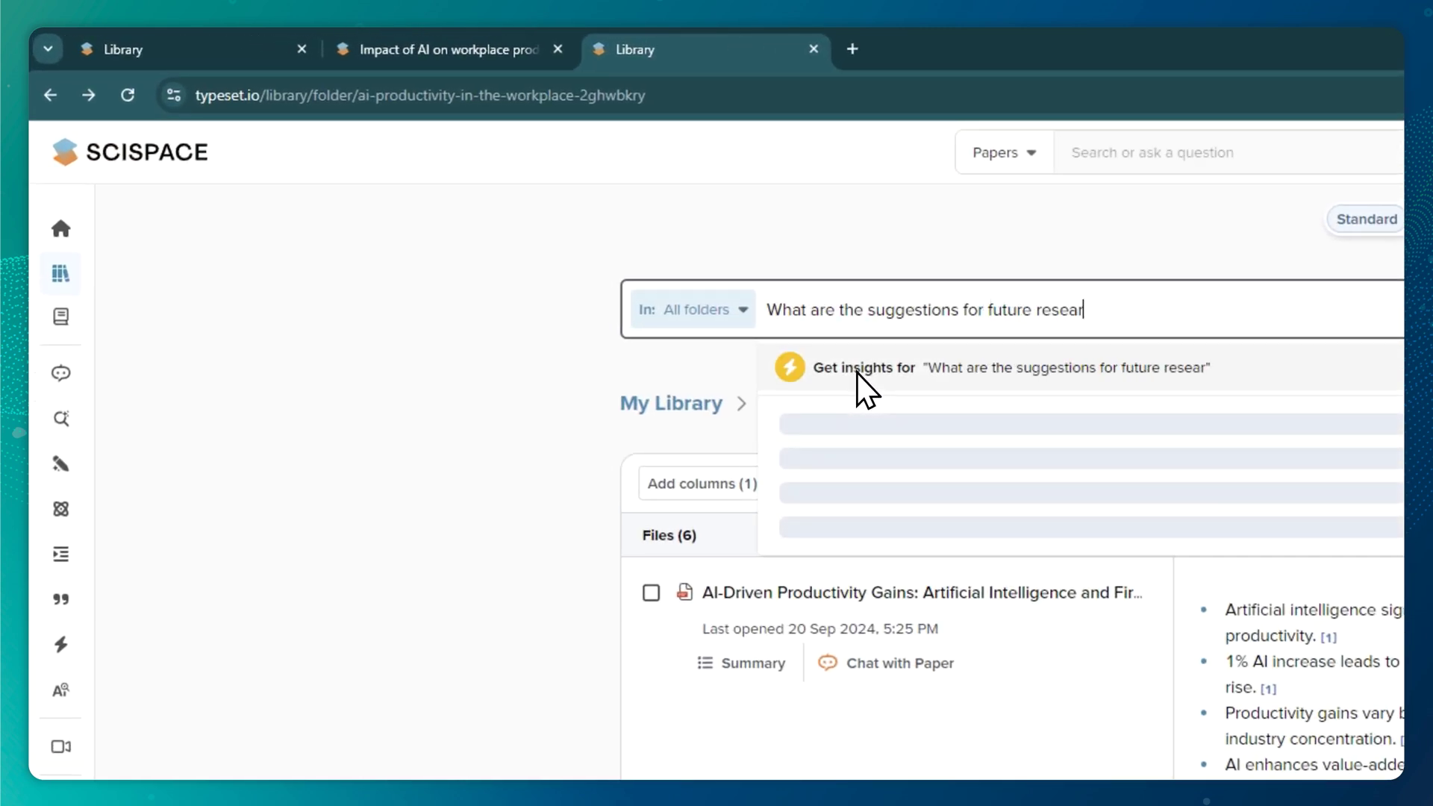
click(657, 328)
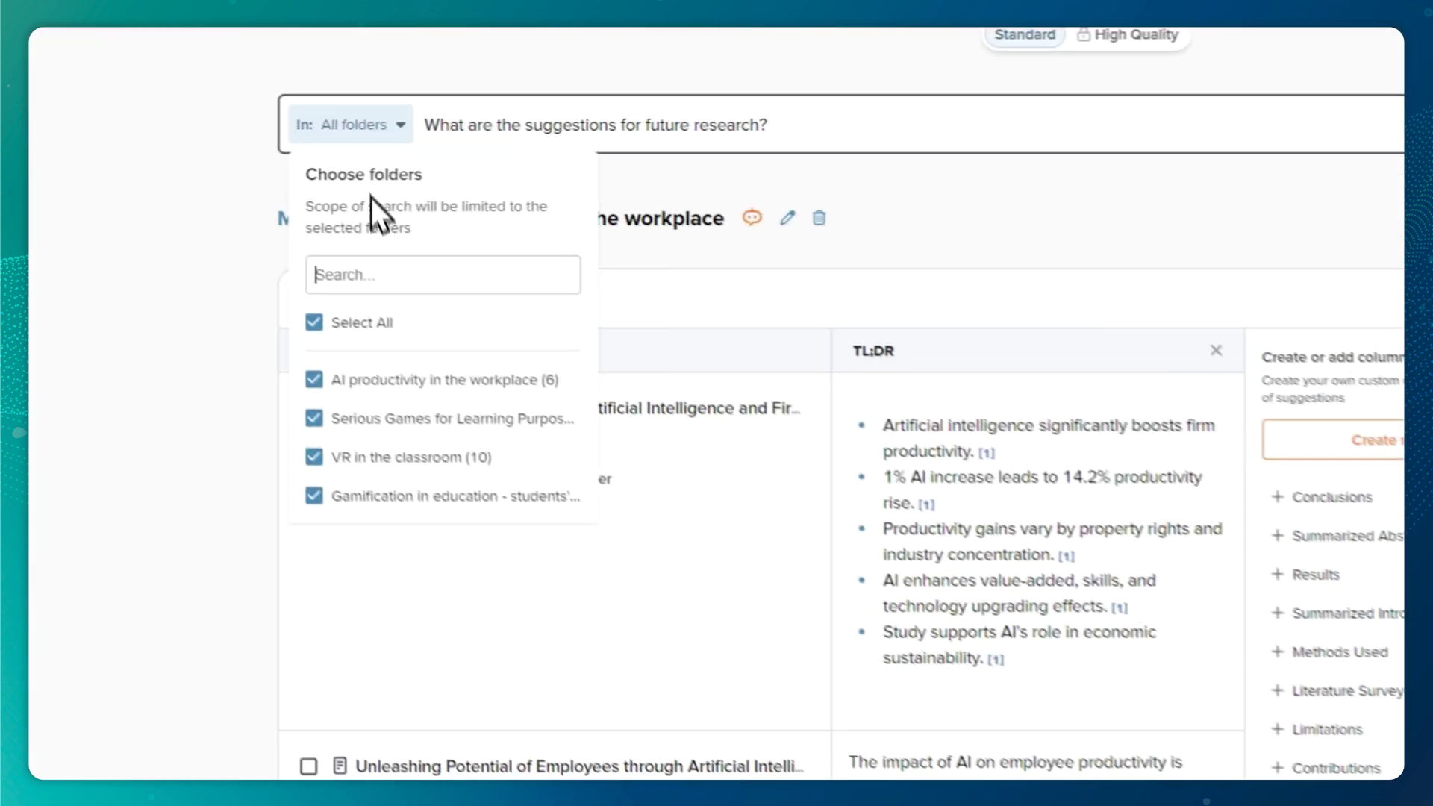
click(361, 320)
click(396, 380)
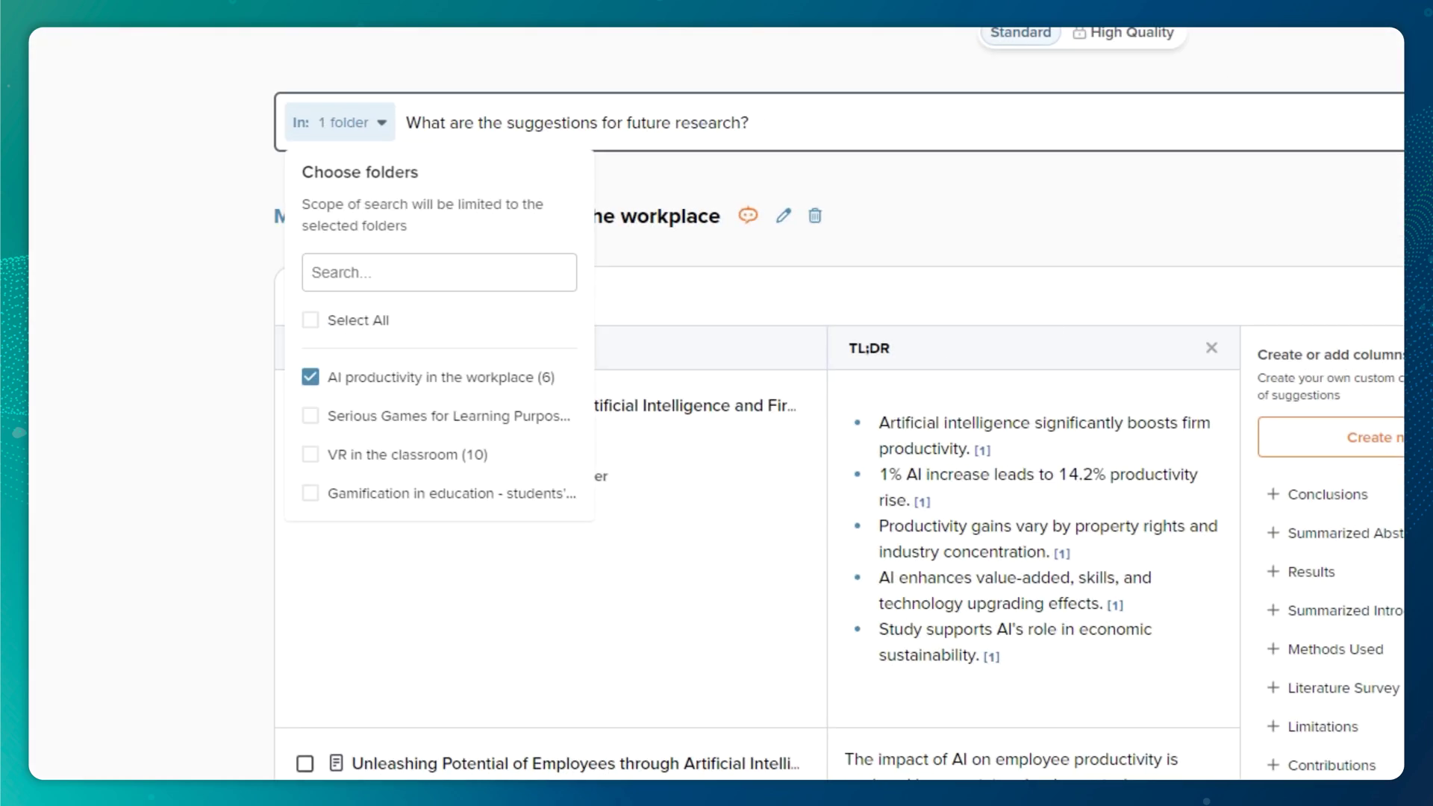
click(748, 122)
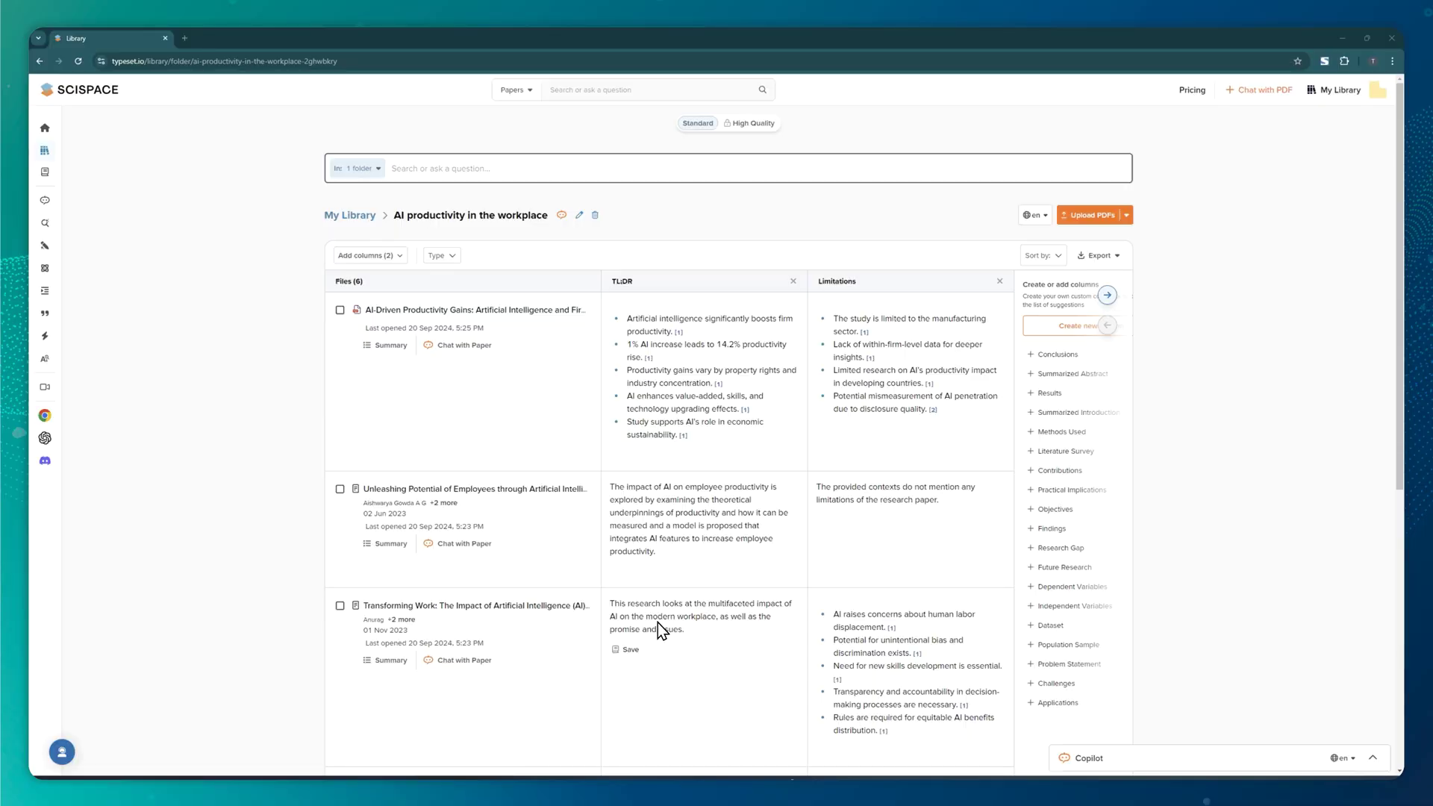
mouse_move(46, 201)
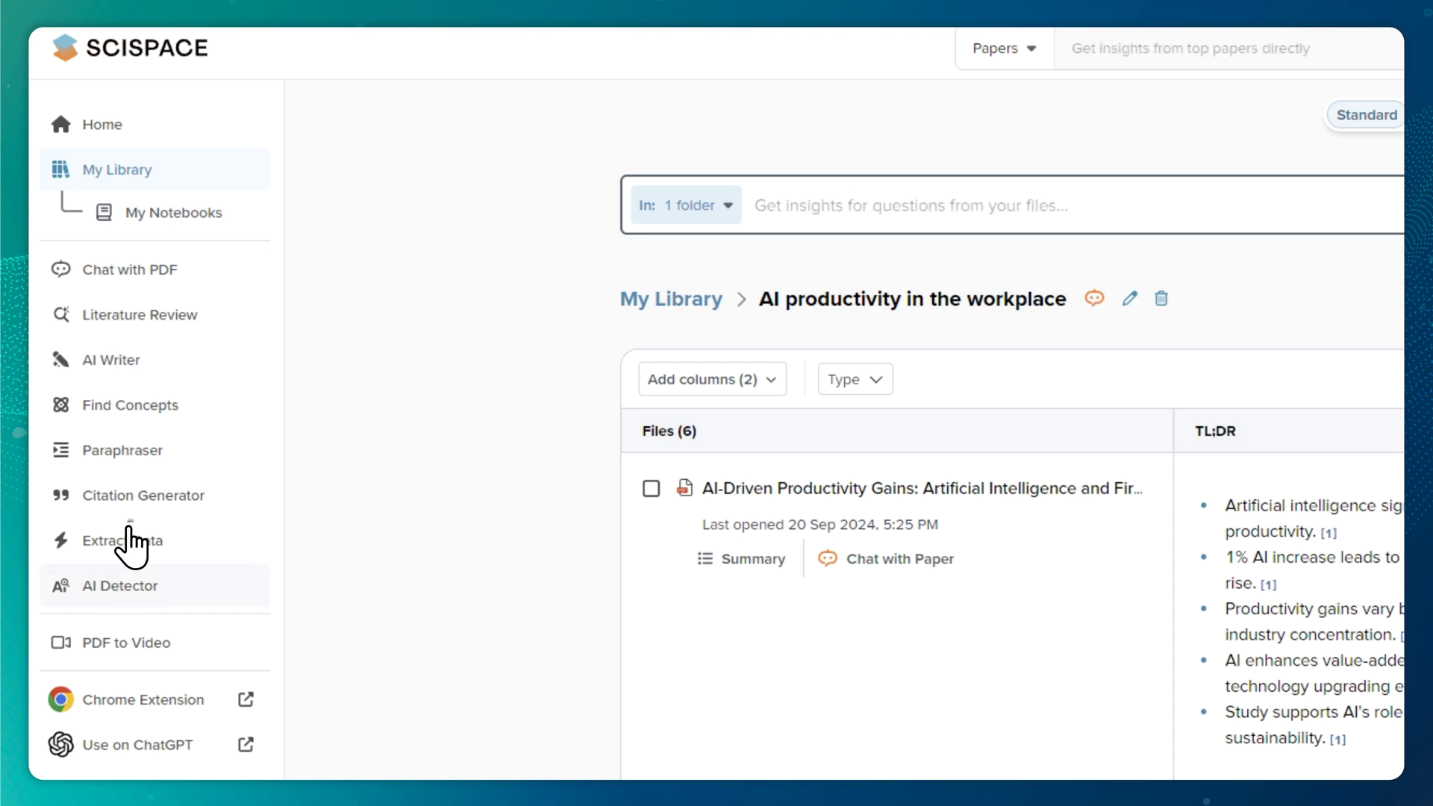
Step: Paste the copied AI paragraph into the Paraphraser input
click(214, 467)
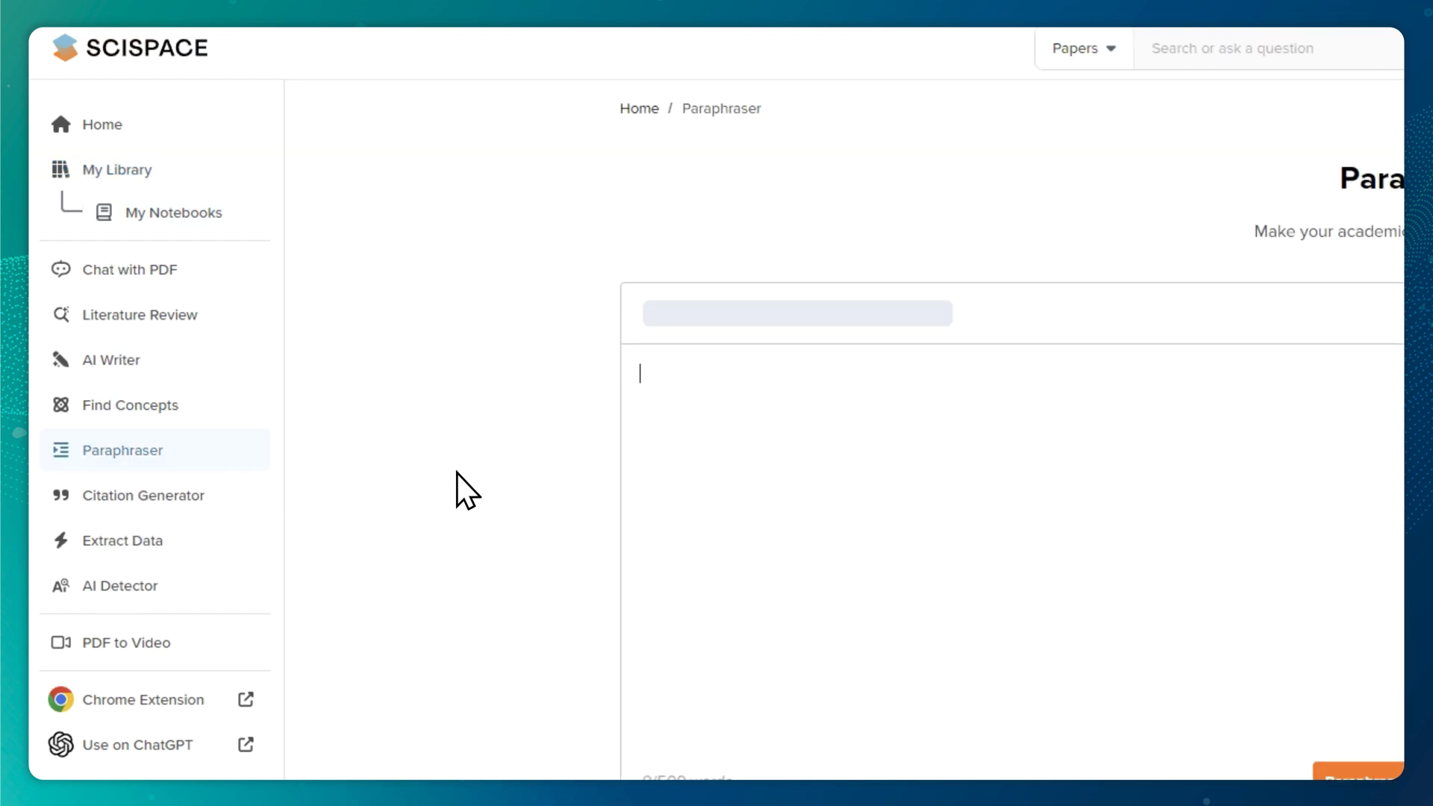
right_click(399, 270)
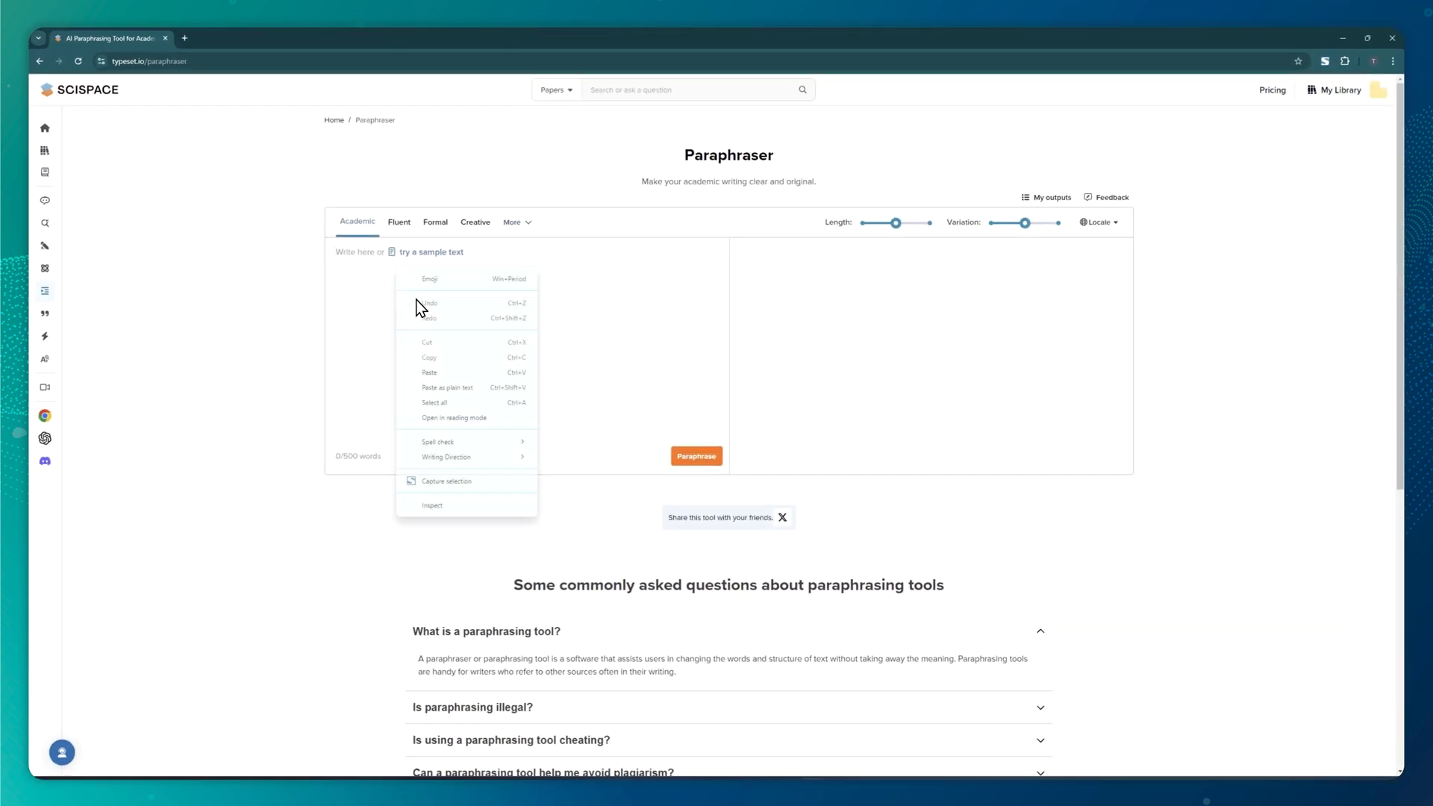
click(430, 372)
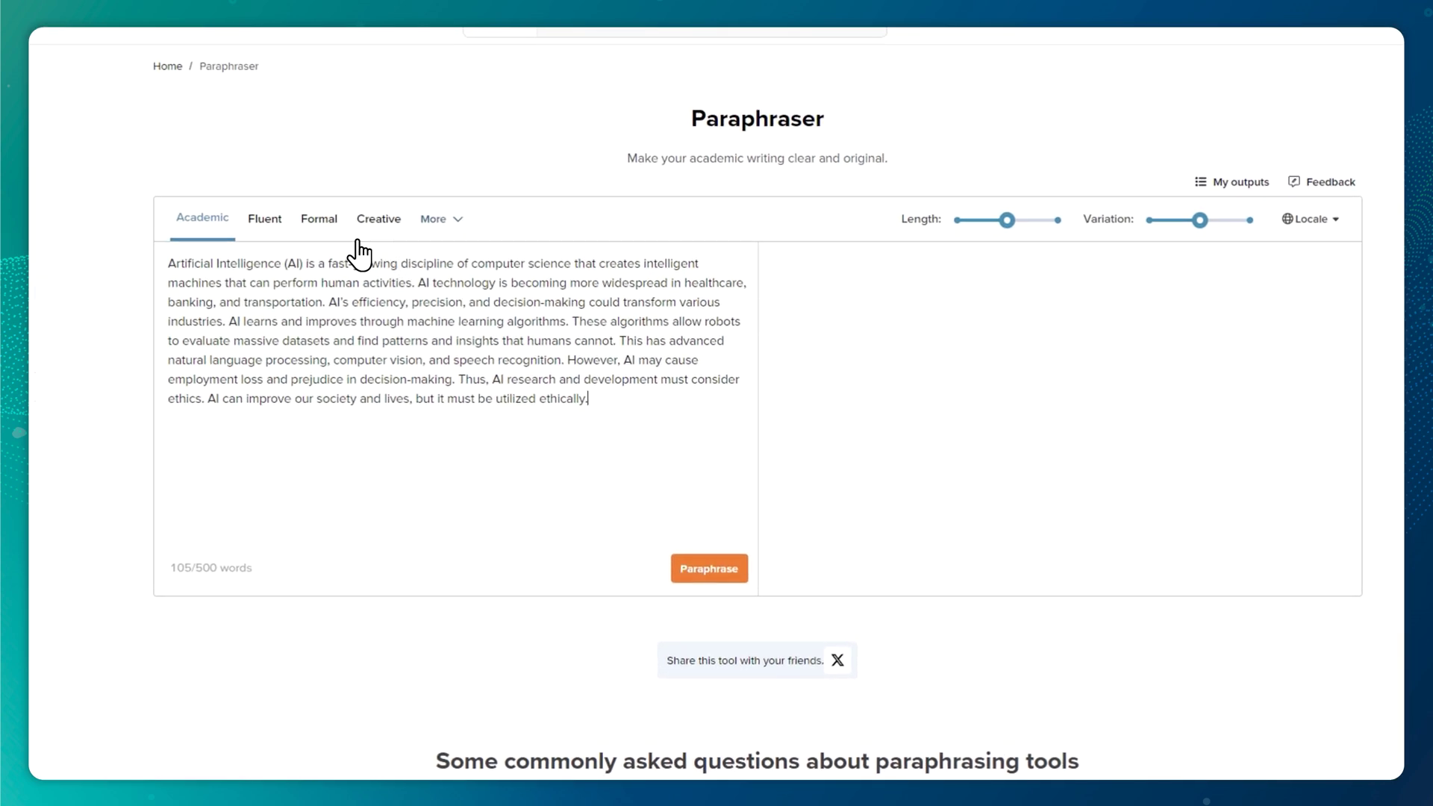
Step: Paraphrase it in Persuasive style with maximum variation and the shortest output length
click(375, 221)
click(440, 219)
scroll(366, 385, down, 1)
click(330, 398)
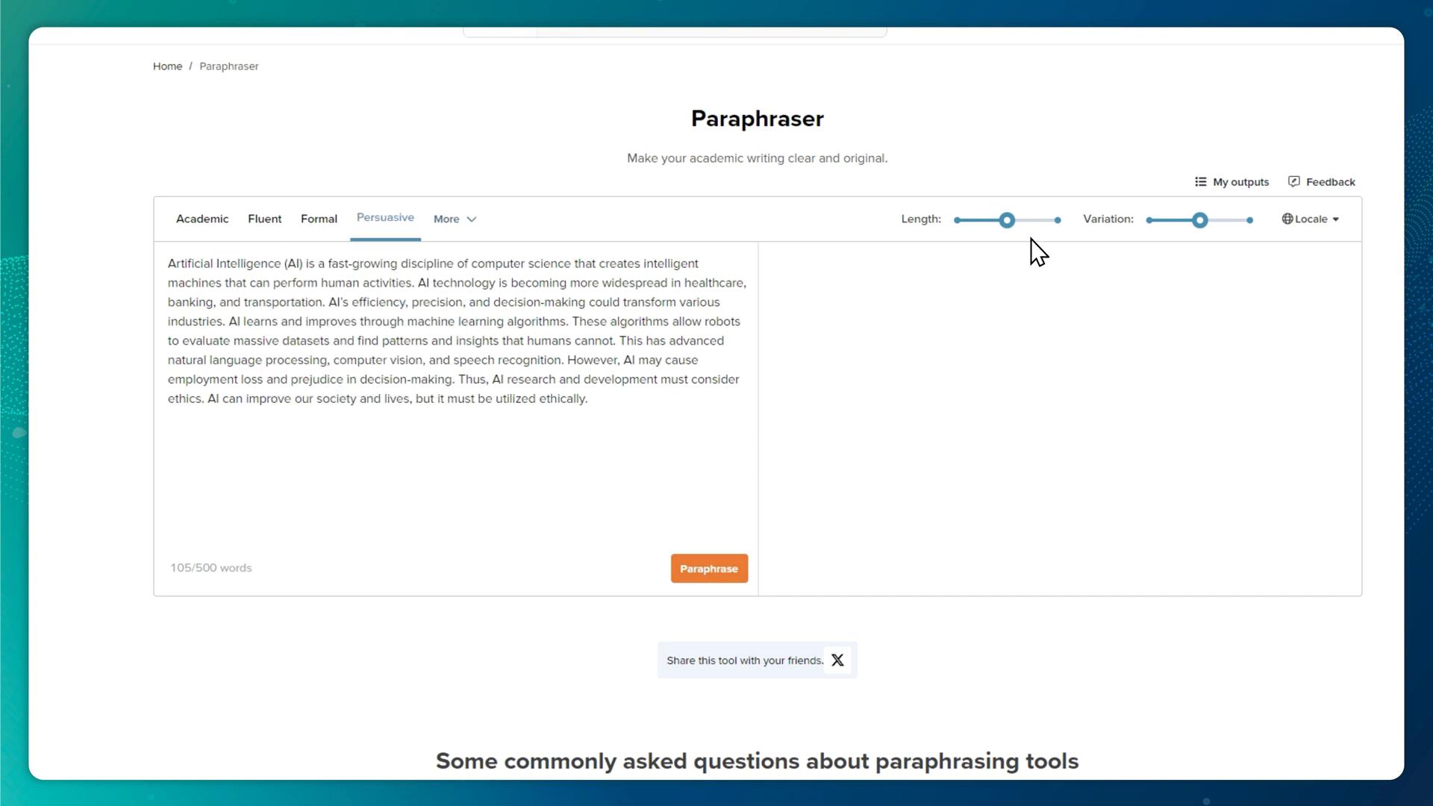
drag(1195, 222, 1251, 221)
click(705, 574)
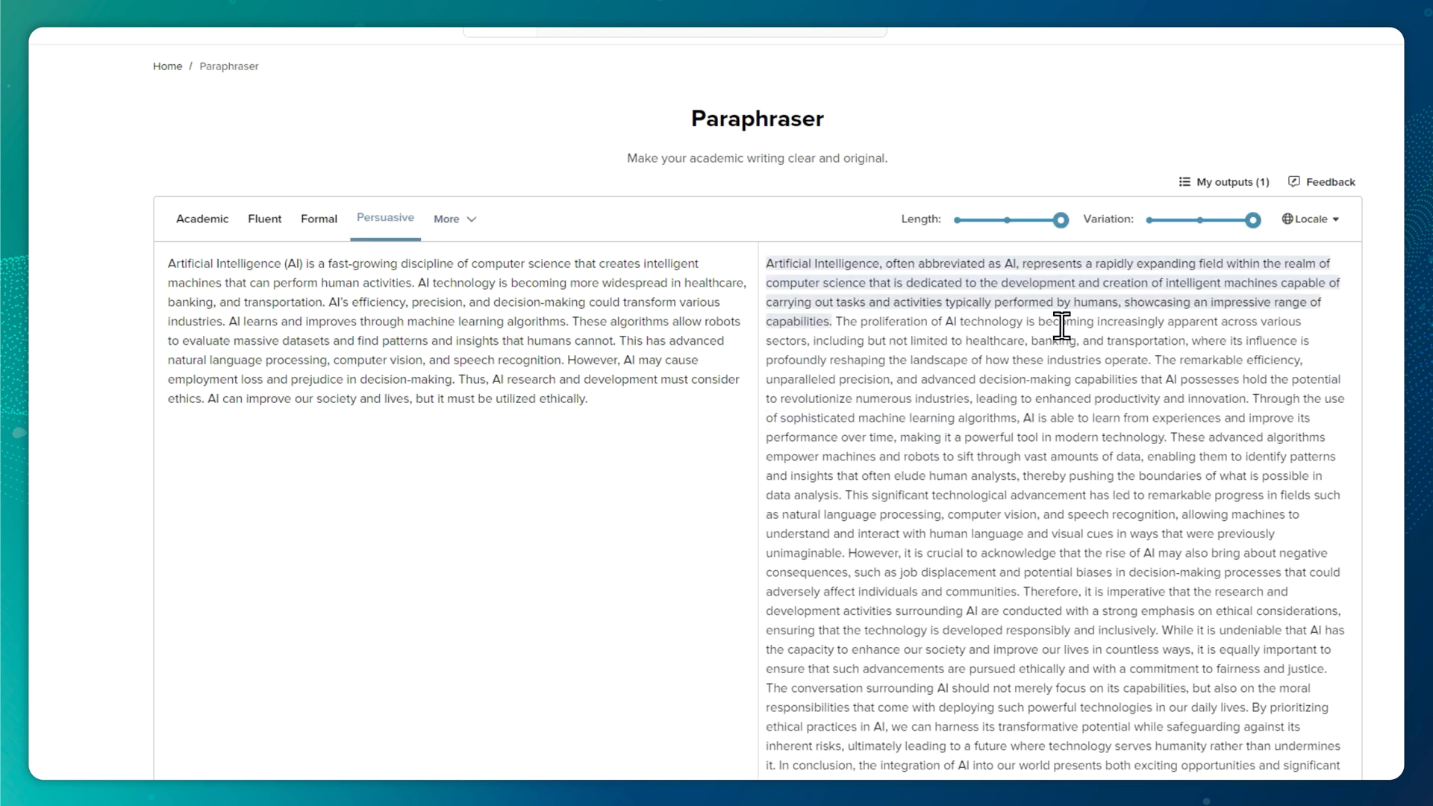
click(957, 221)
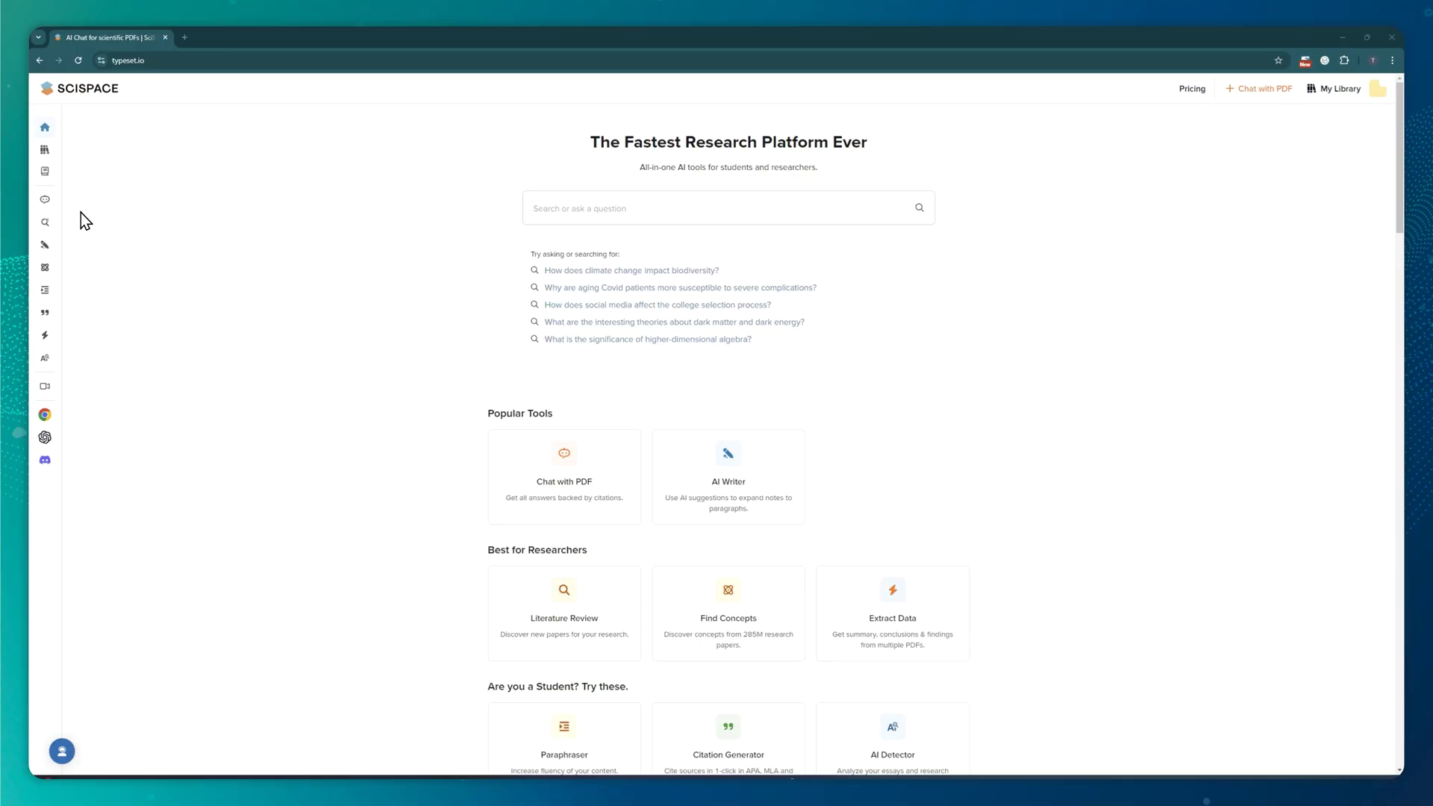
mouse_move(47, 217)
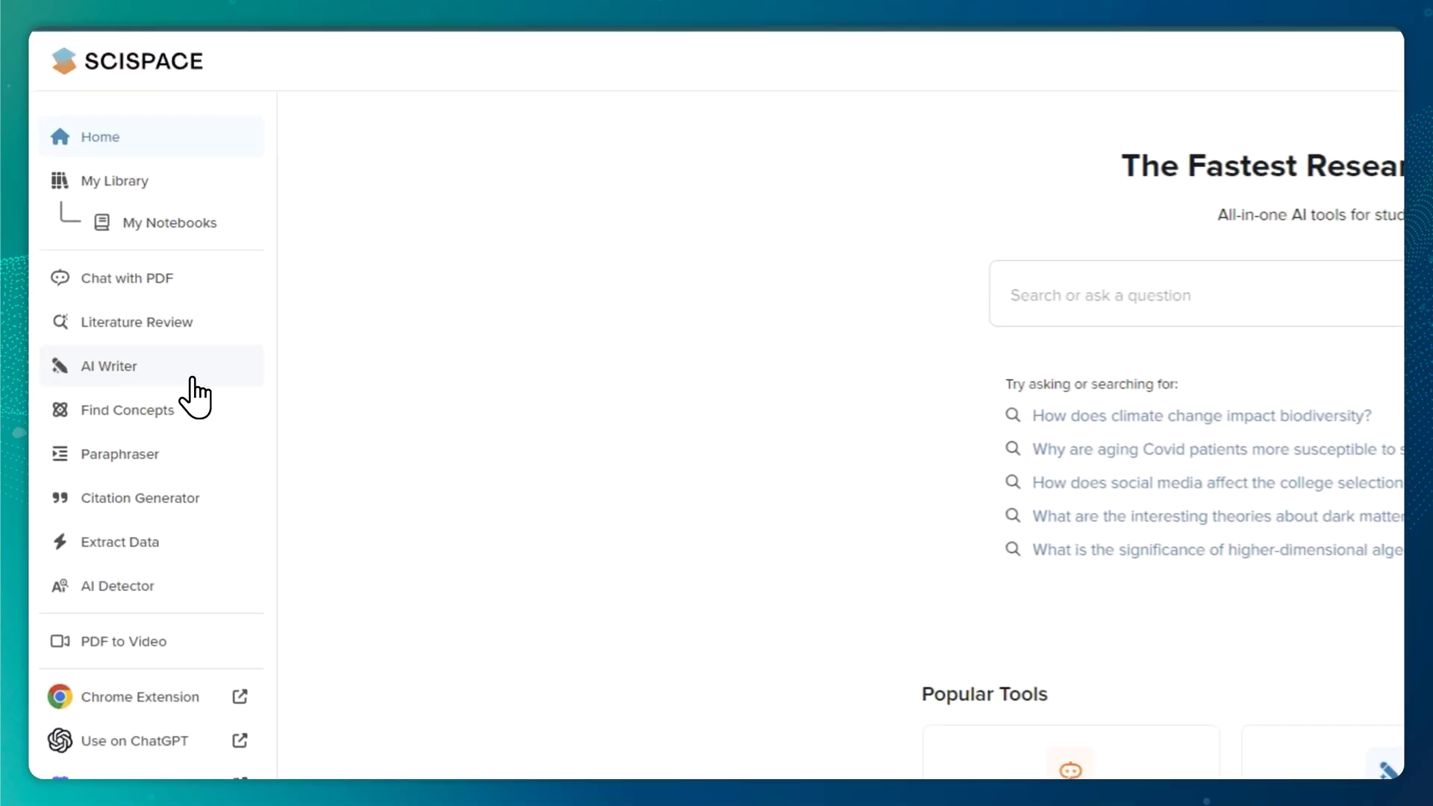
Step: In the gamification notebook, accept the AI's completion of the drawbacks sentence on unequal participation
click(193, 379)
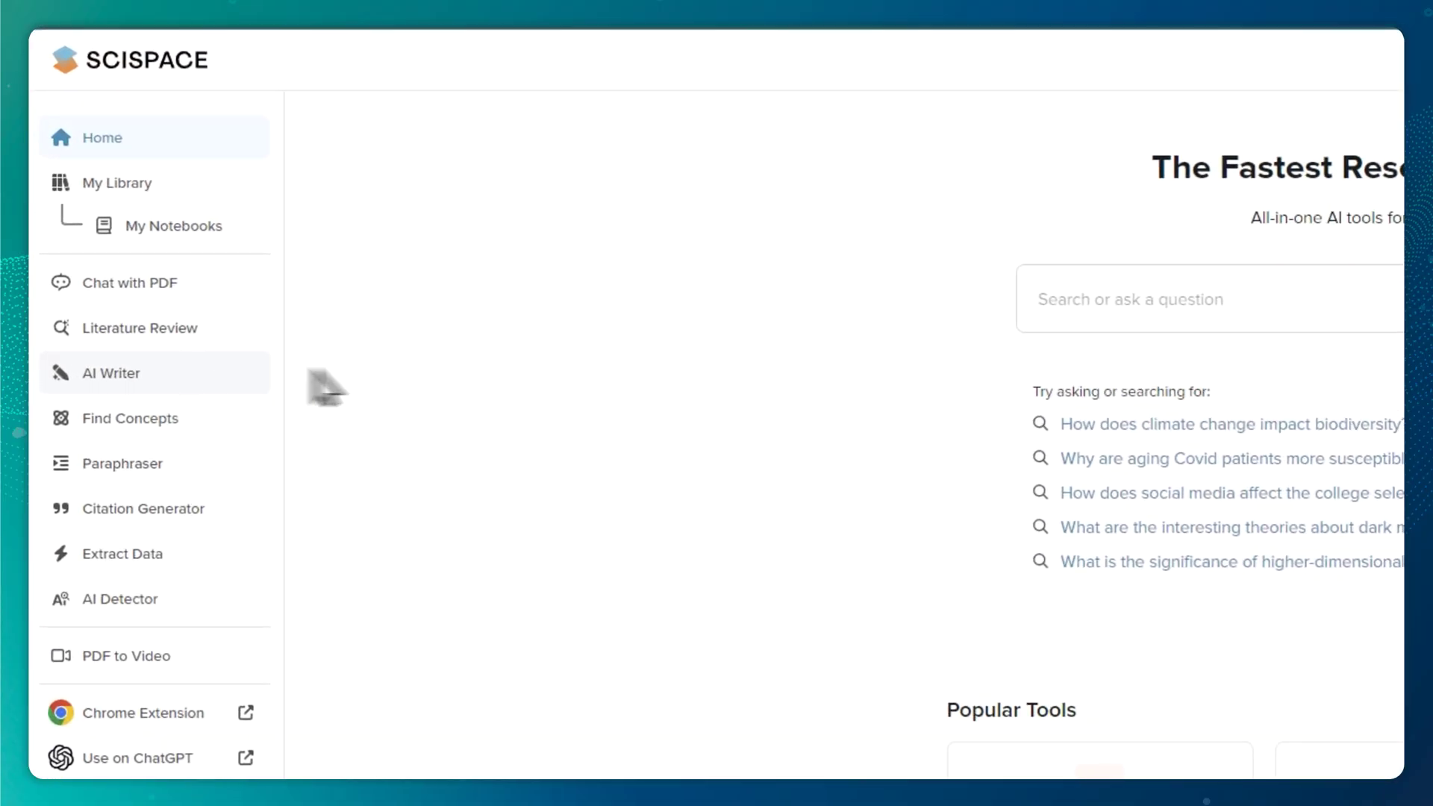
click(682, 292)
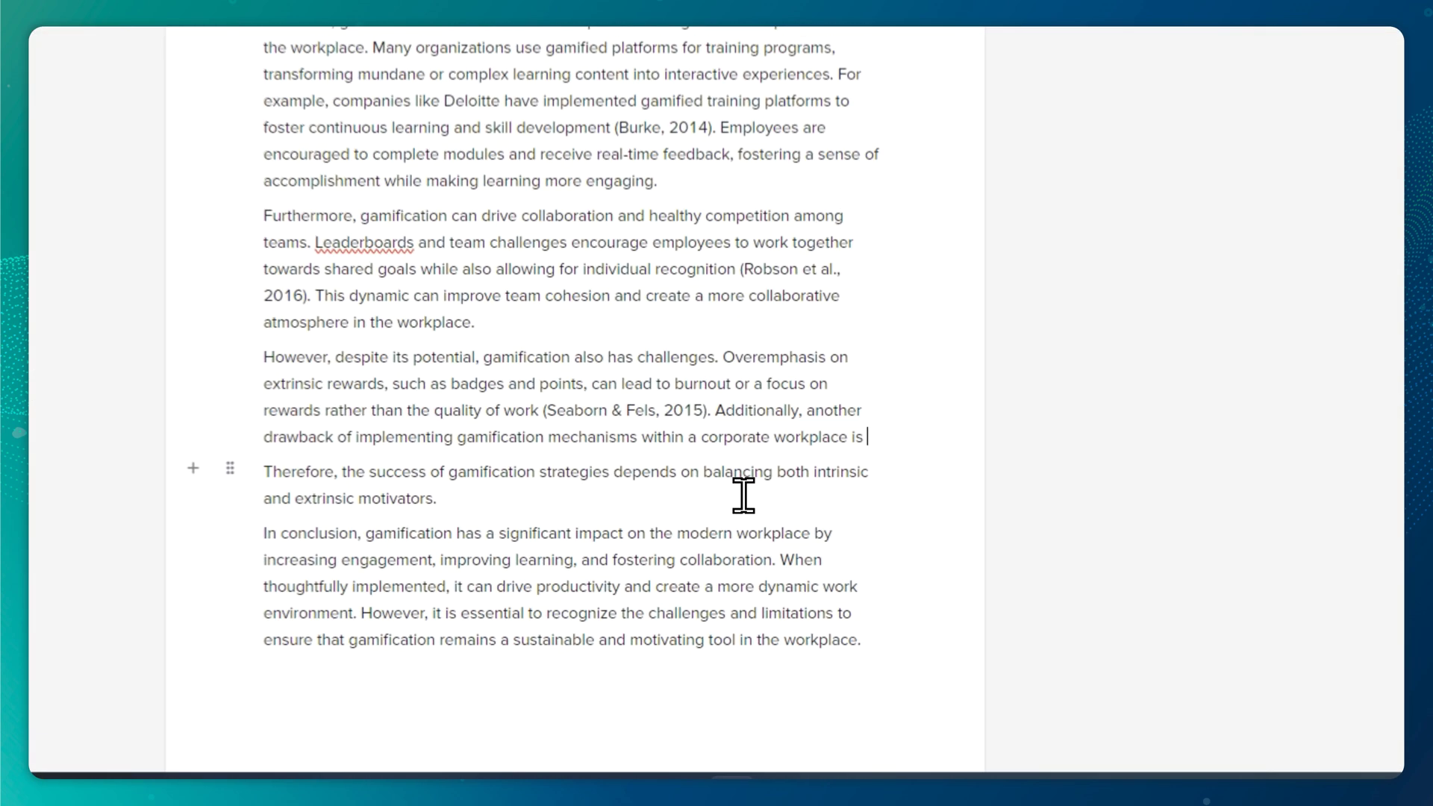
key(Tab)
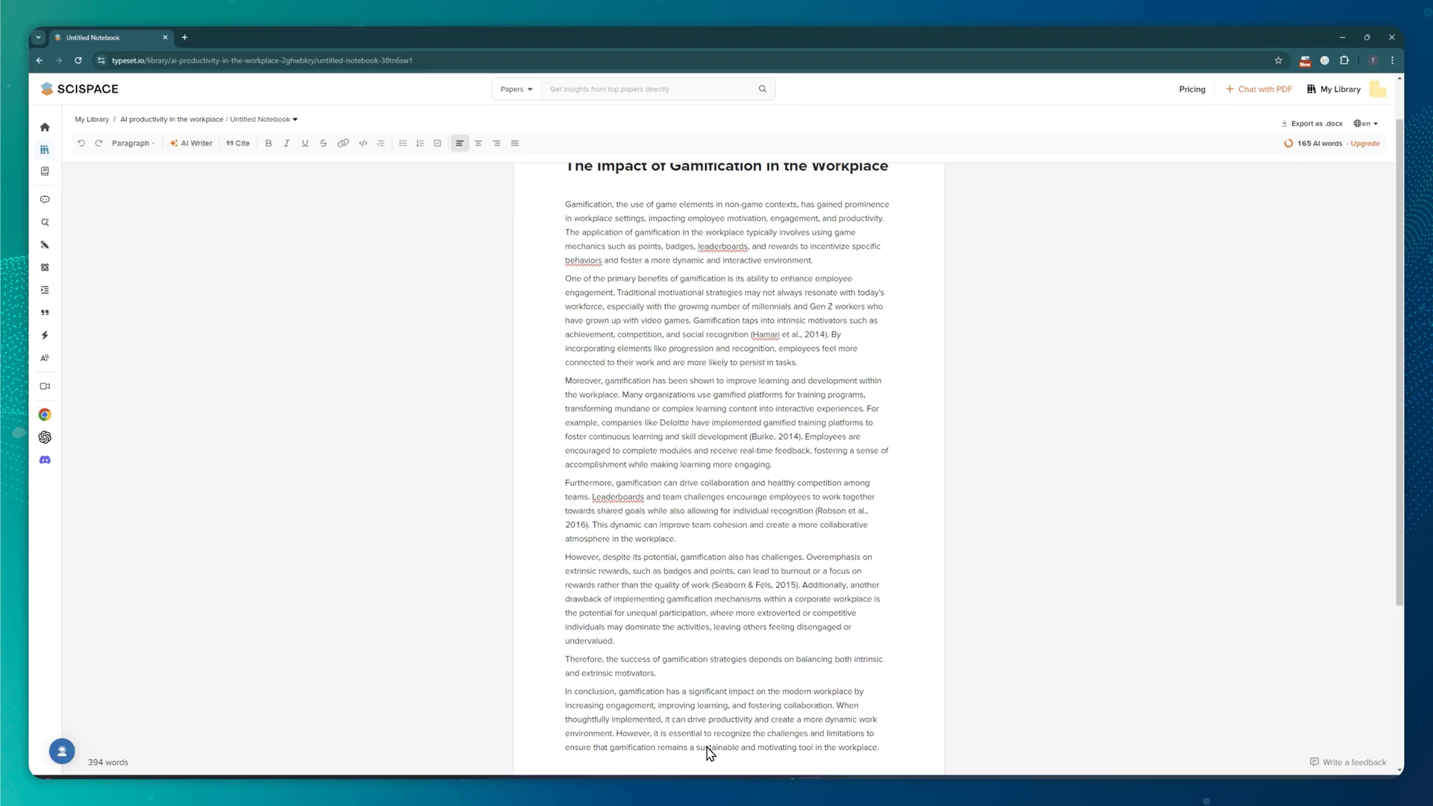
drag(594, 670, 563, 660)
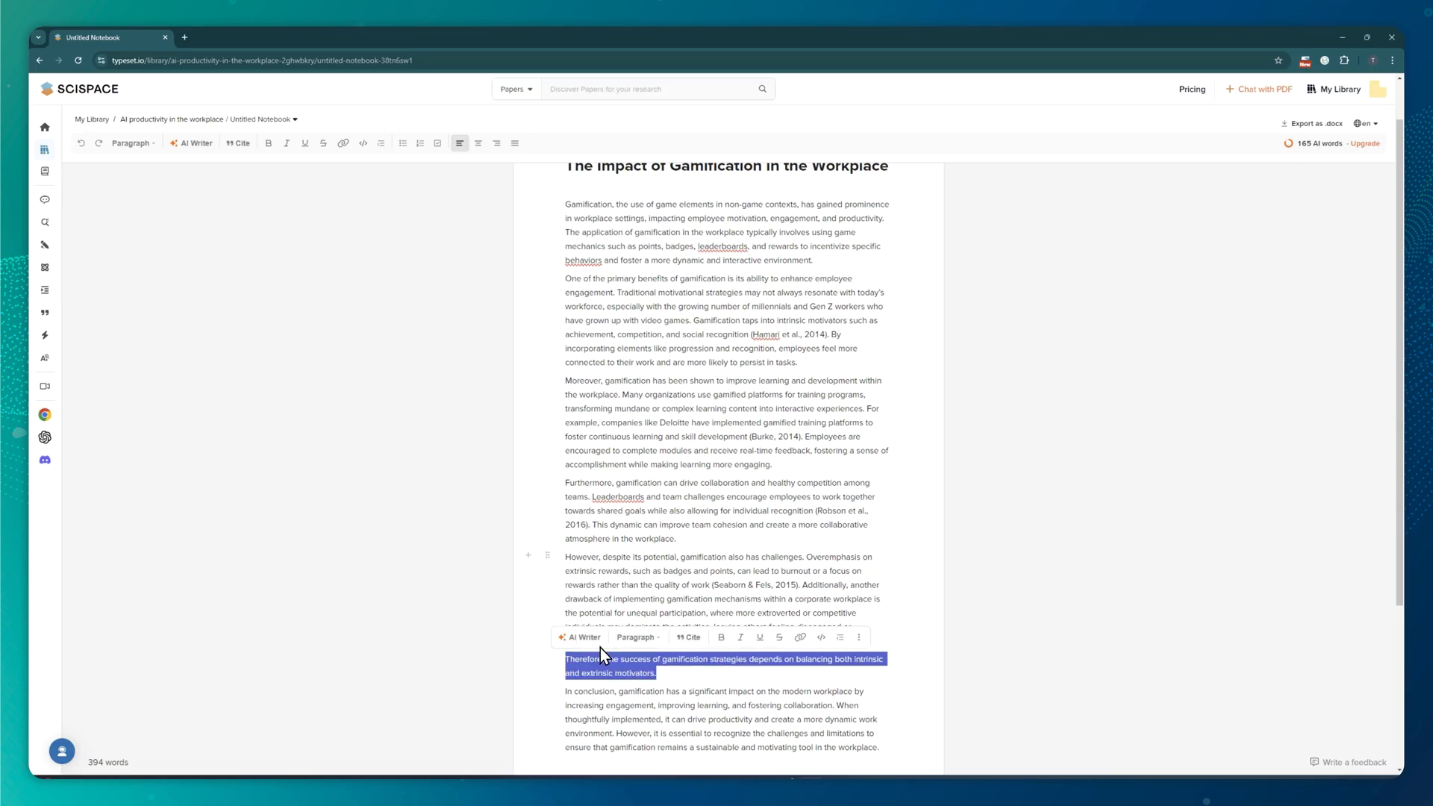
Step: Replace the Therefore paragraph with its Make Longer version beginning 'Consequently'
click(582, 637)
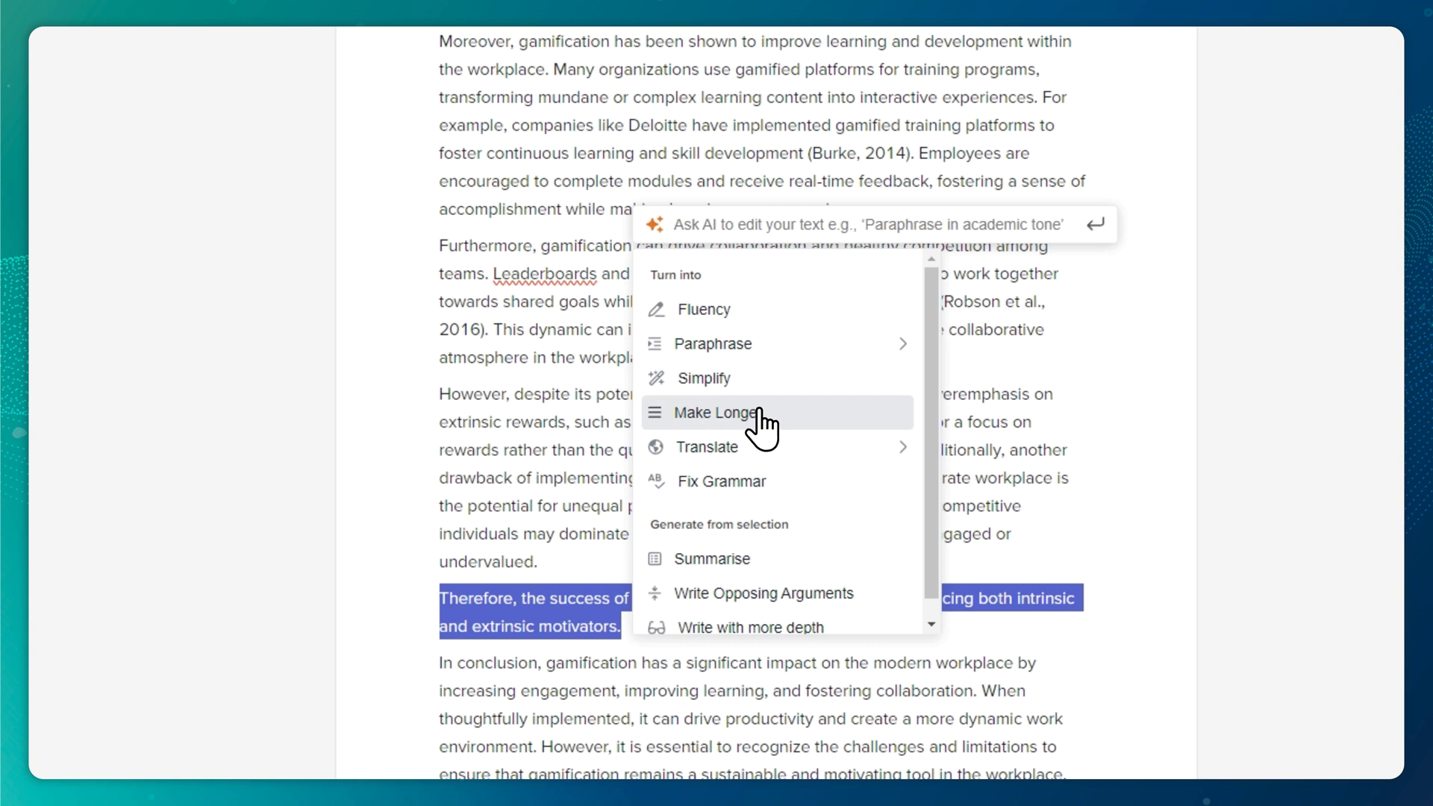
scroll(754, 478, down, 1)
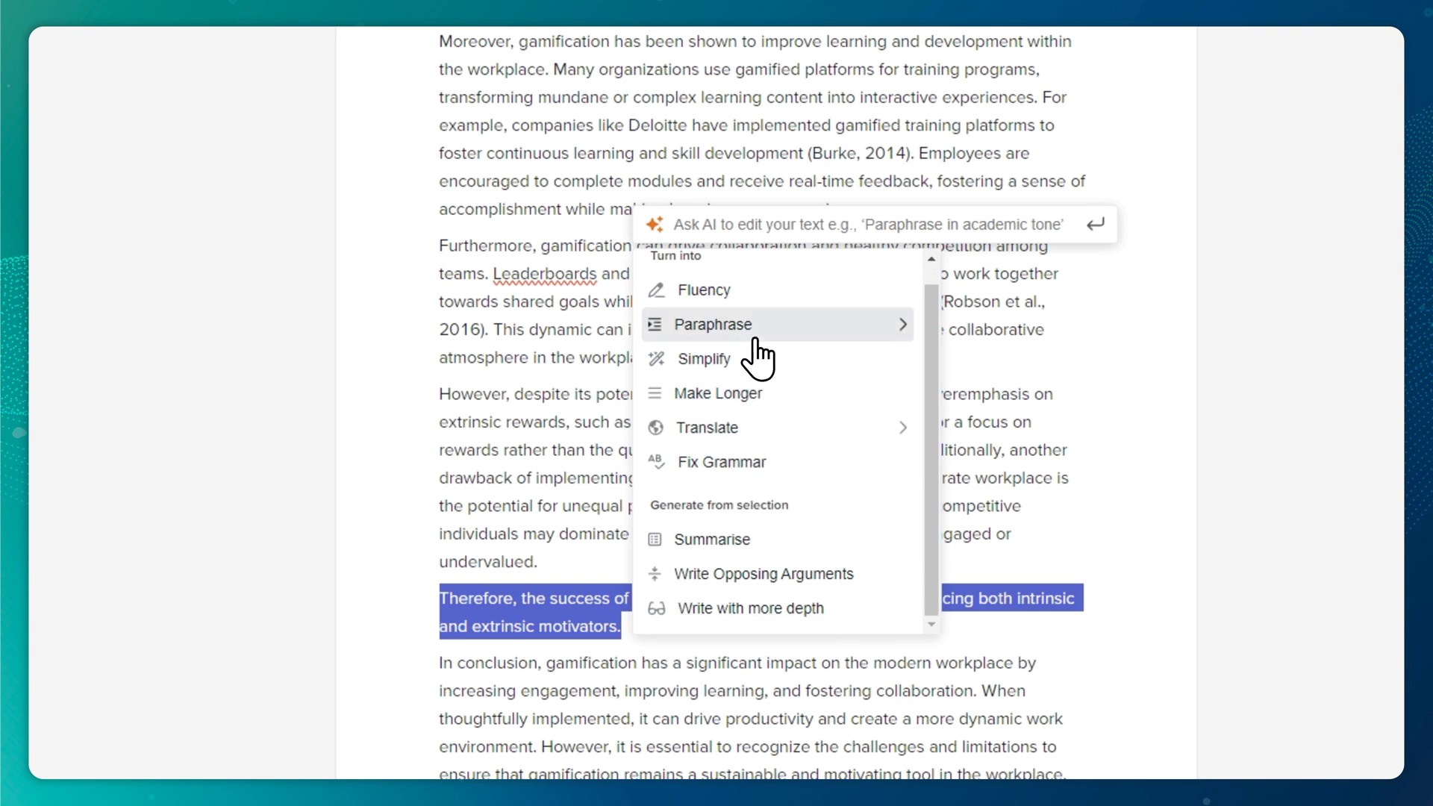
click(755, 395)
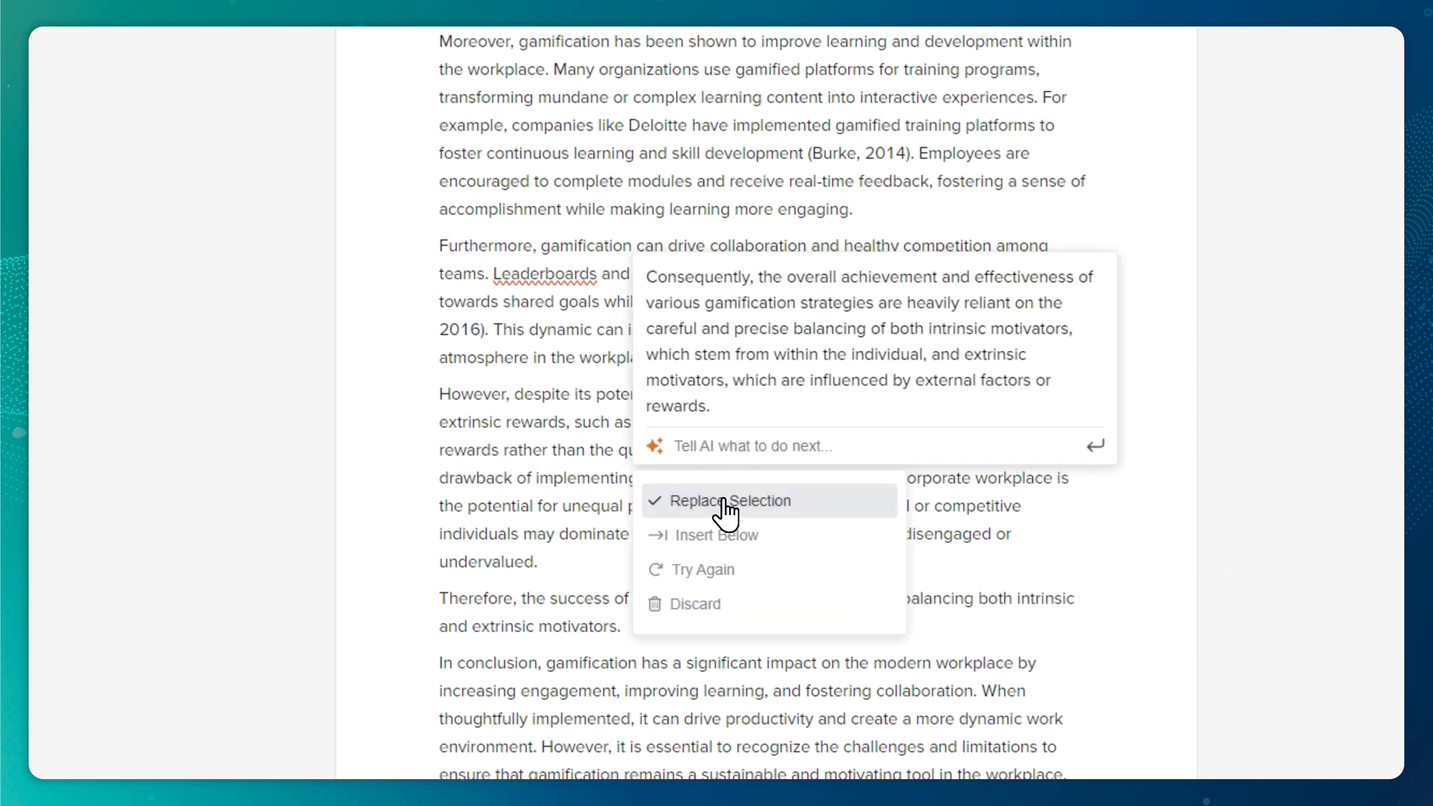
click(724, 508)
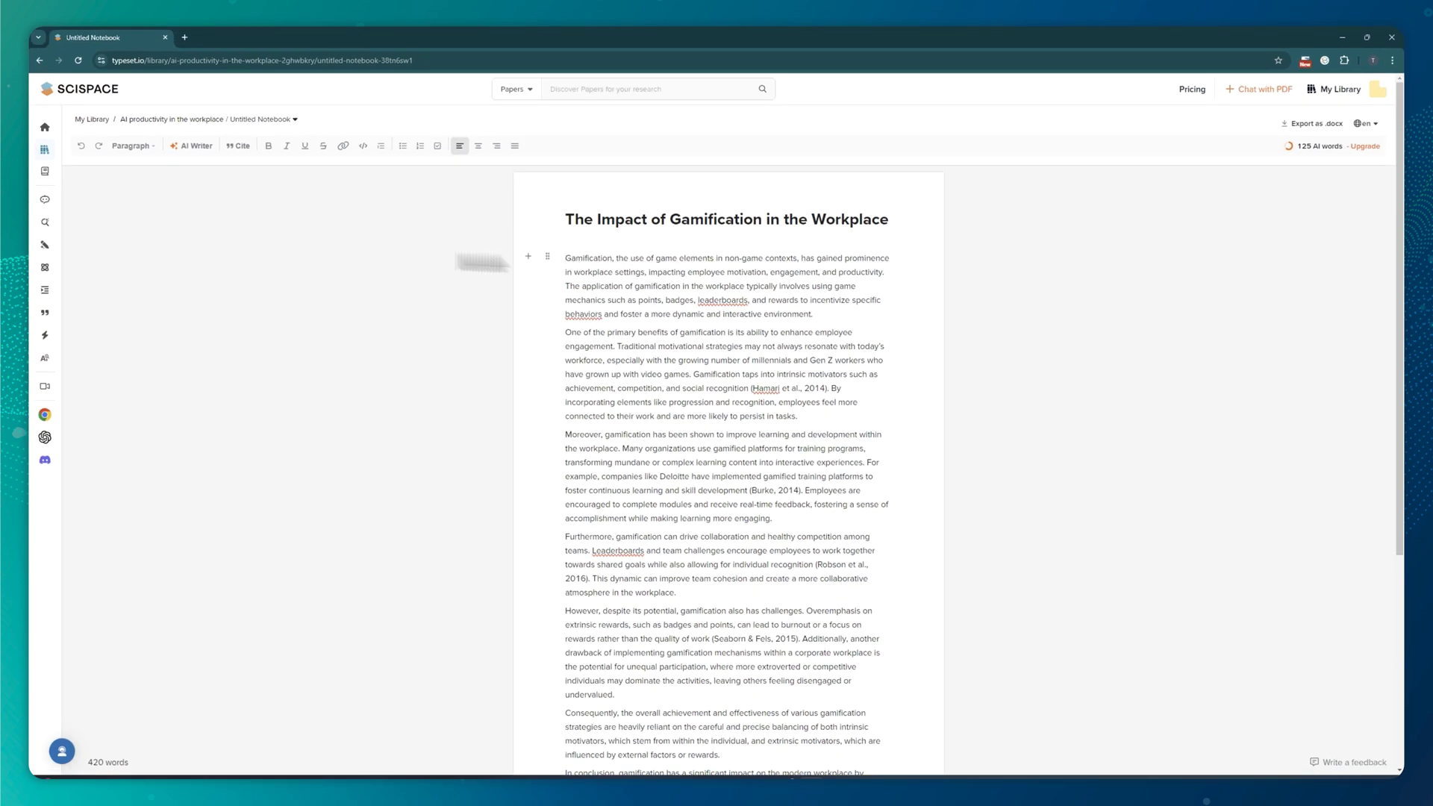
click(196, 147)
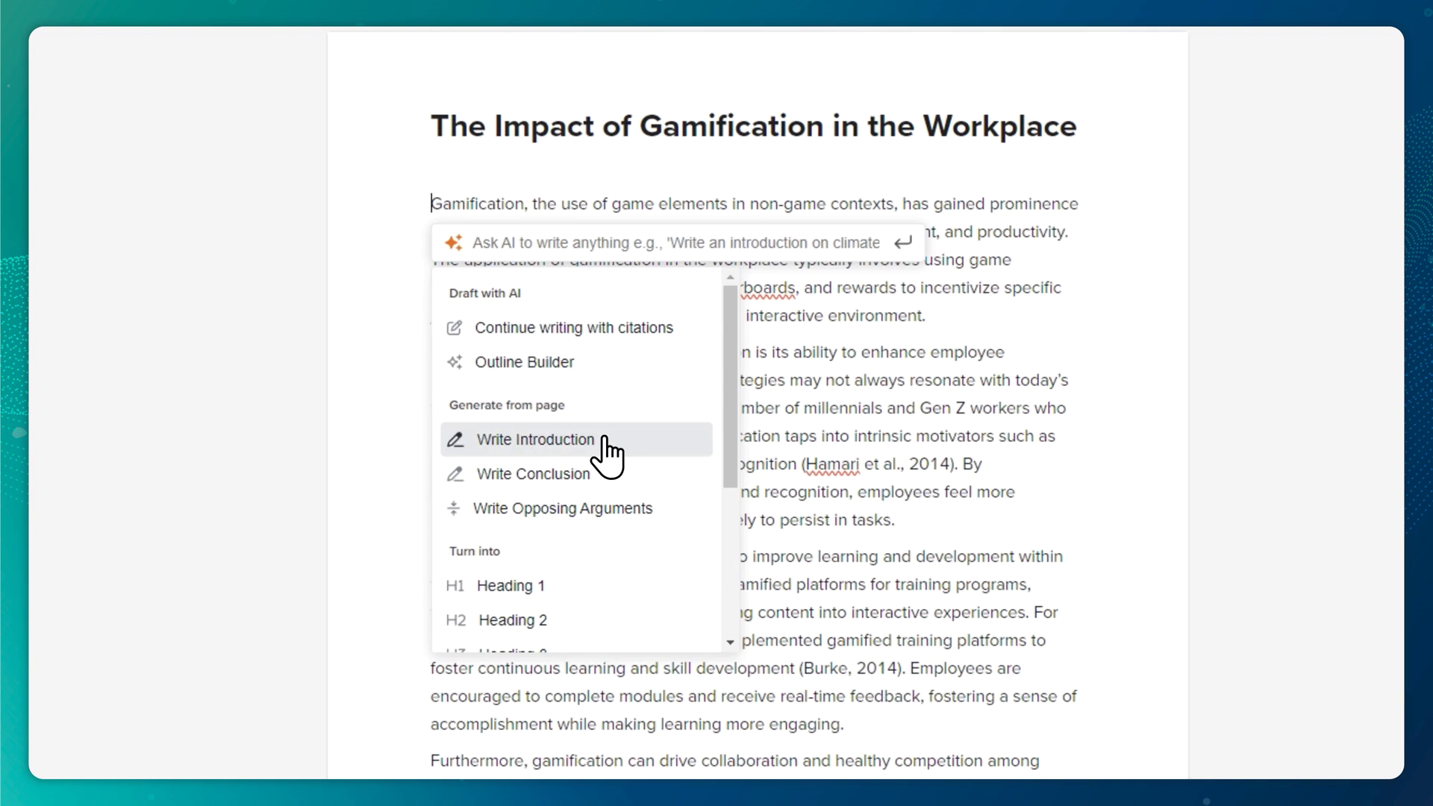
Step: Generate an AI introduction opening 'Gamification, defined as the integration of game design elements…'
click(605, 441)
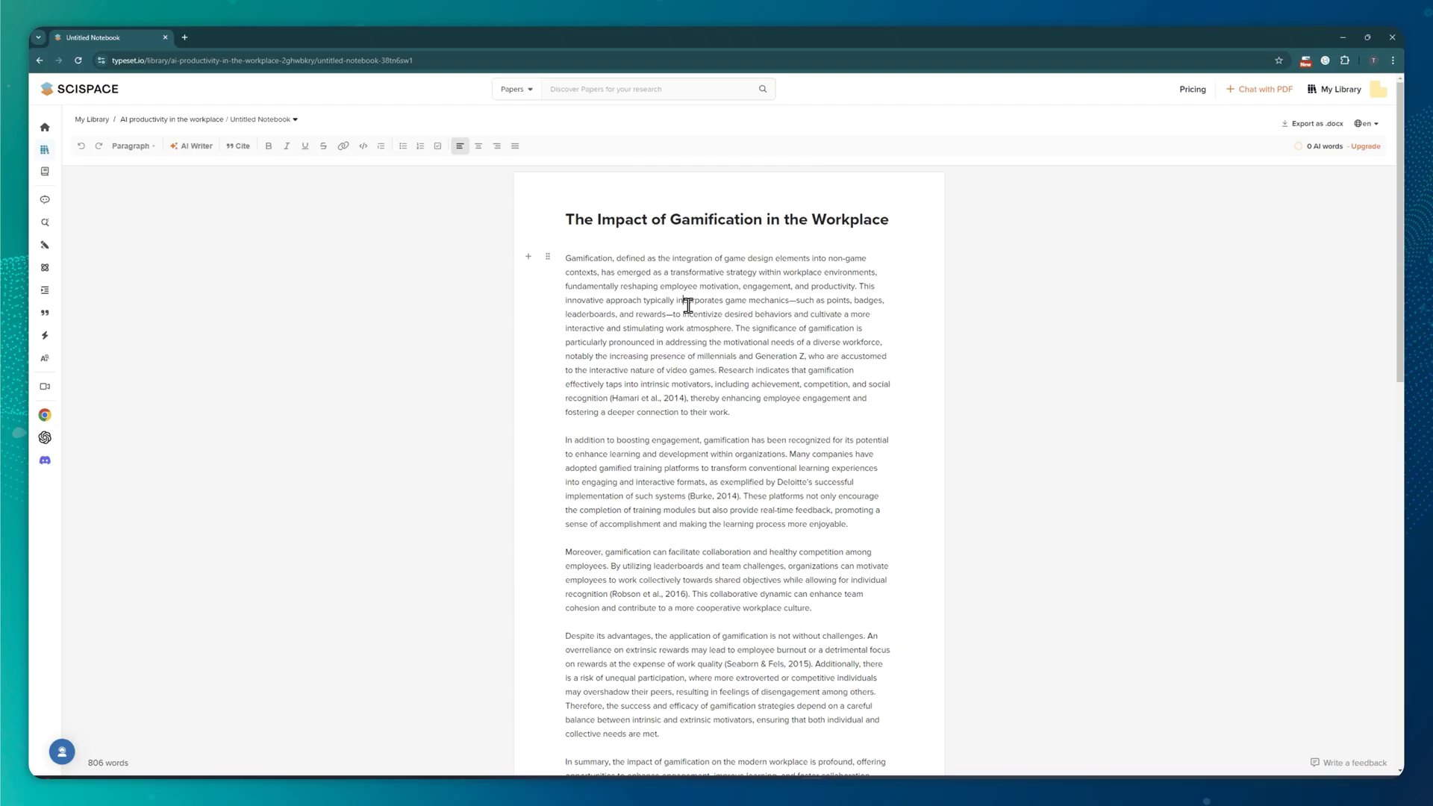
drag(733, 328, 529, 269)
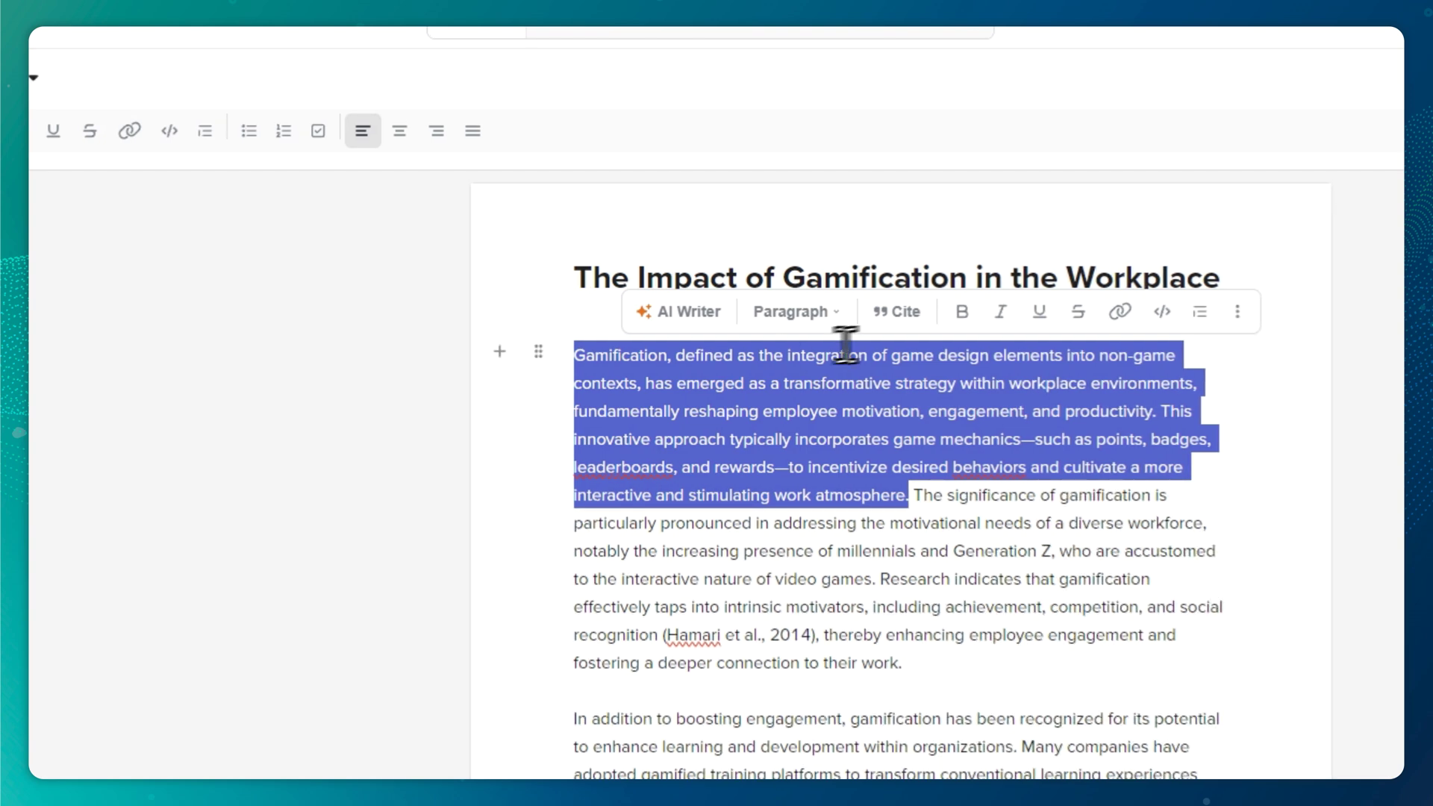
Step: Cite 'Games Gamification and the Quest for Learner Engagement' after the opening sentences, adding APA References
click(905, 313)
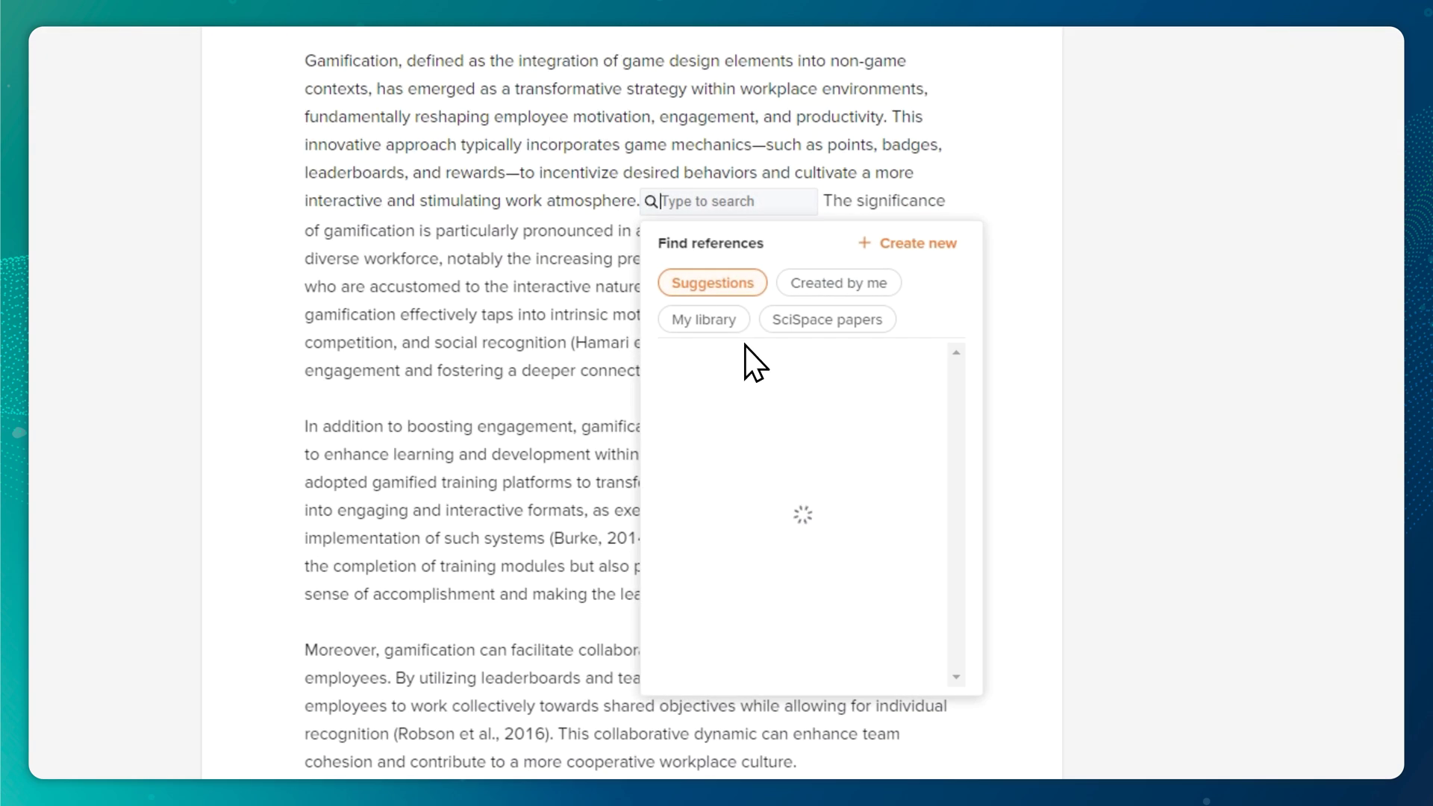
click(704, 319)
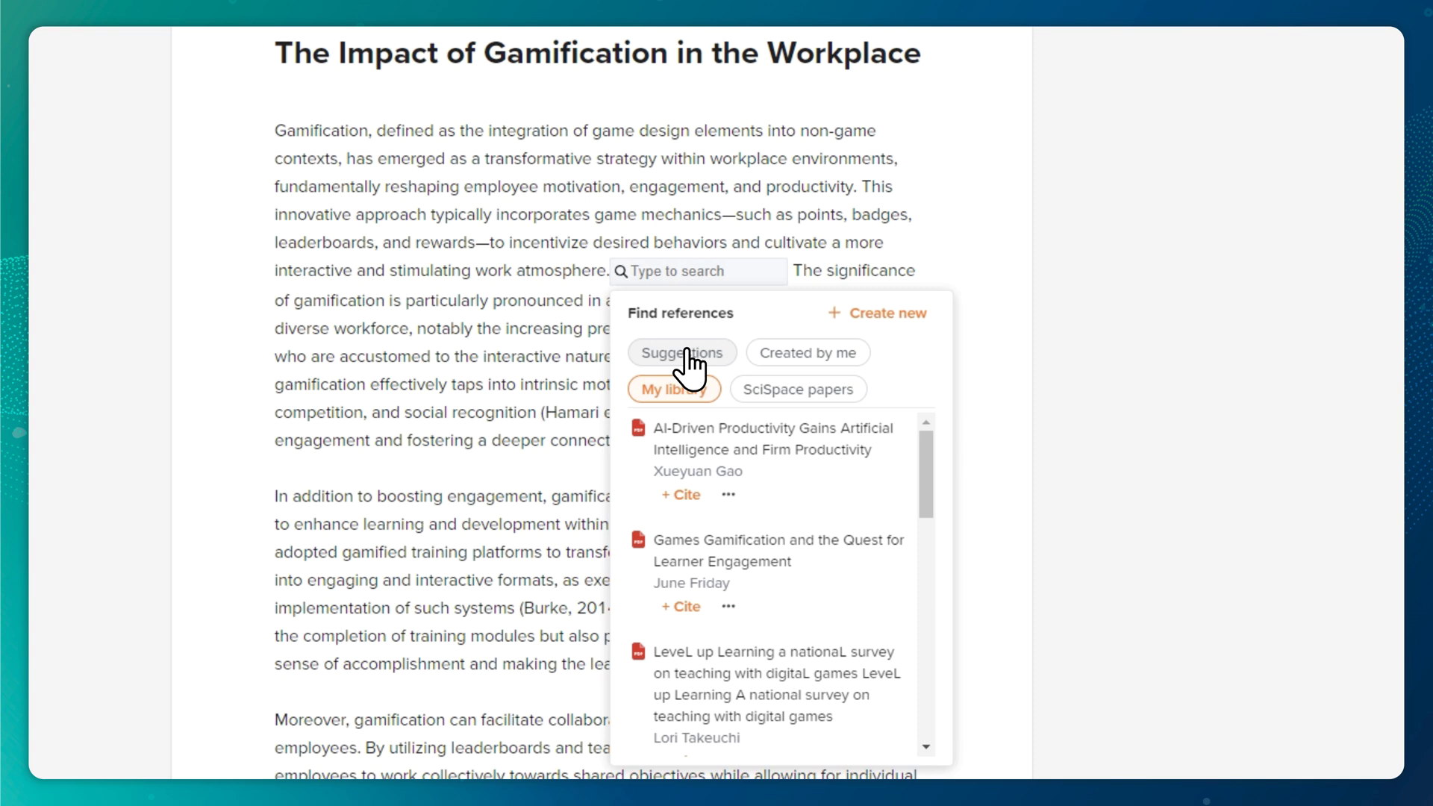
click(685, 351)
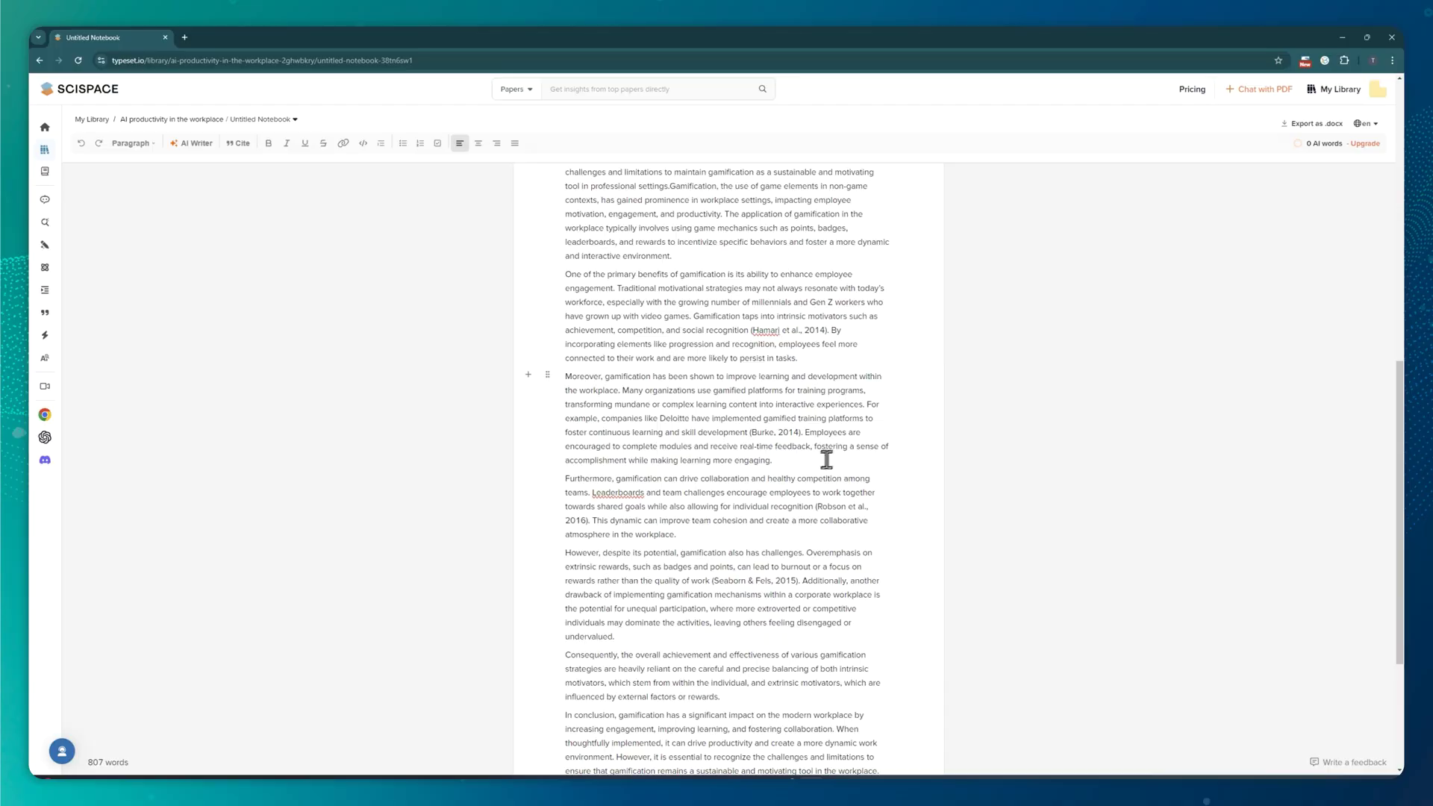
scroll(826, 459, down, 3)
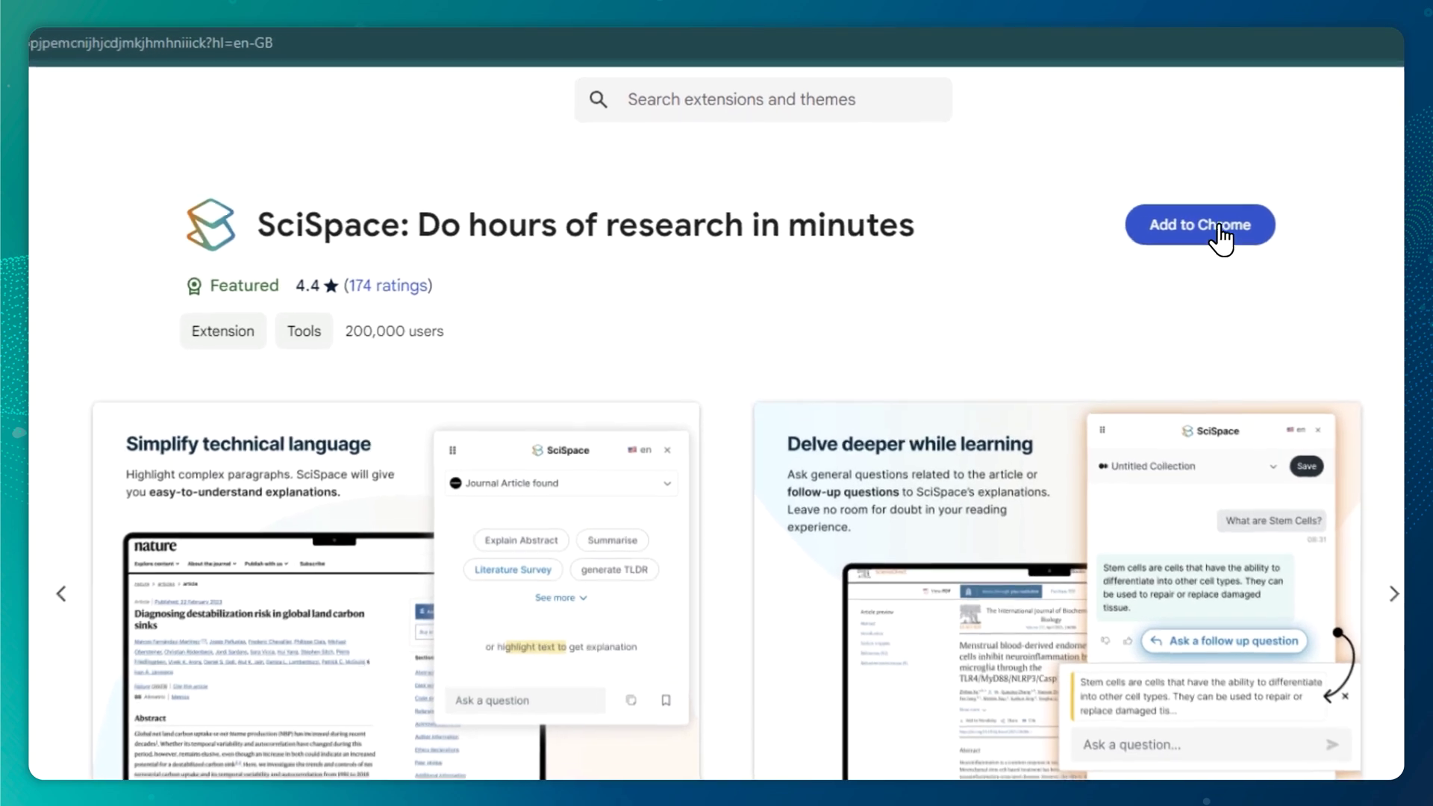
click(956, 154)
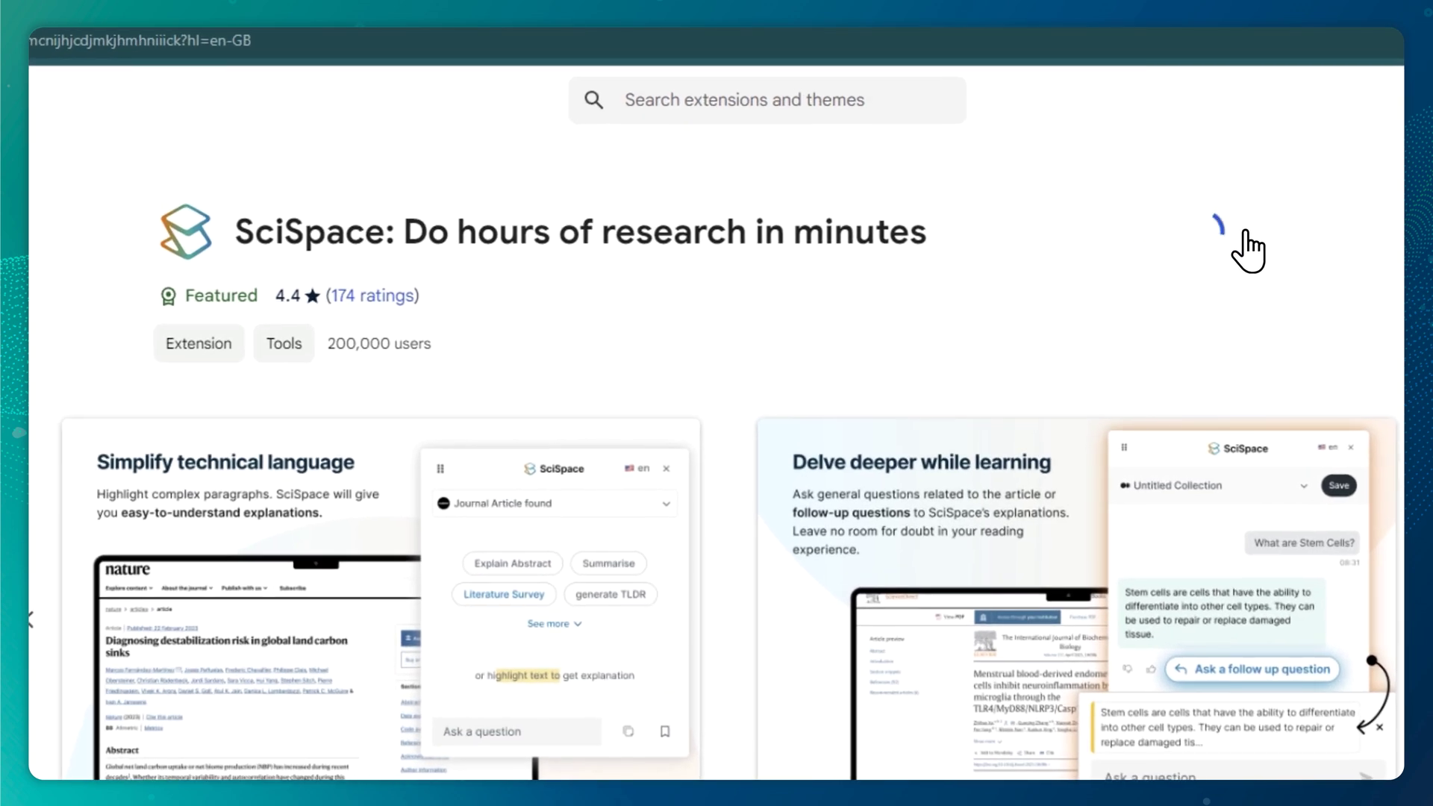
Step: Install the SciSpace extension and open its side panel beside the cognitive-load article
click(817, 231)
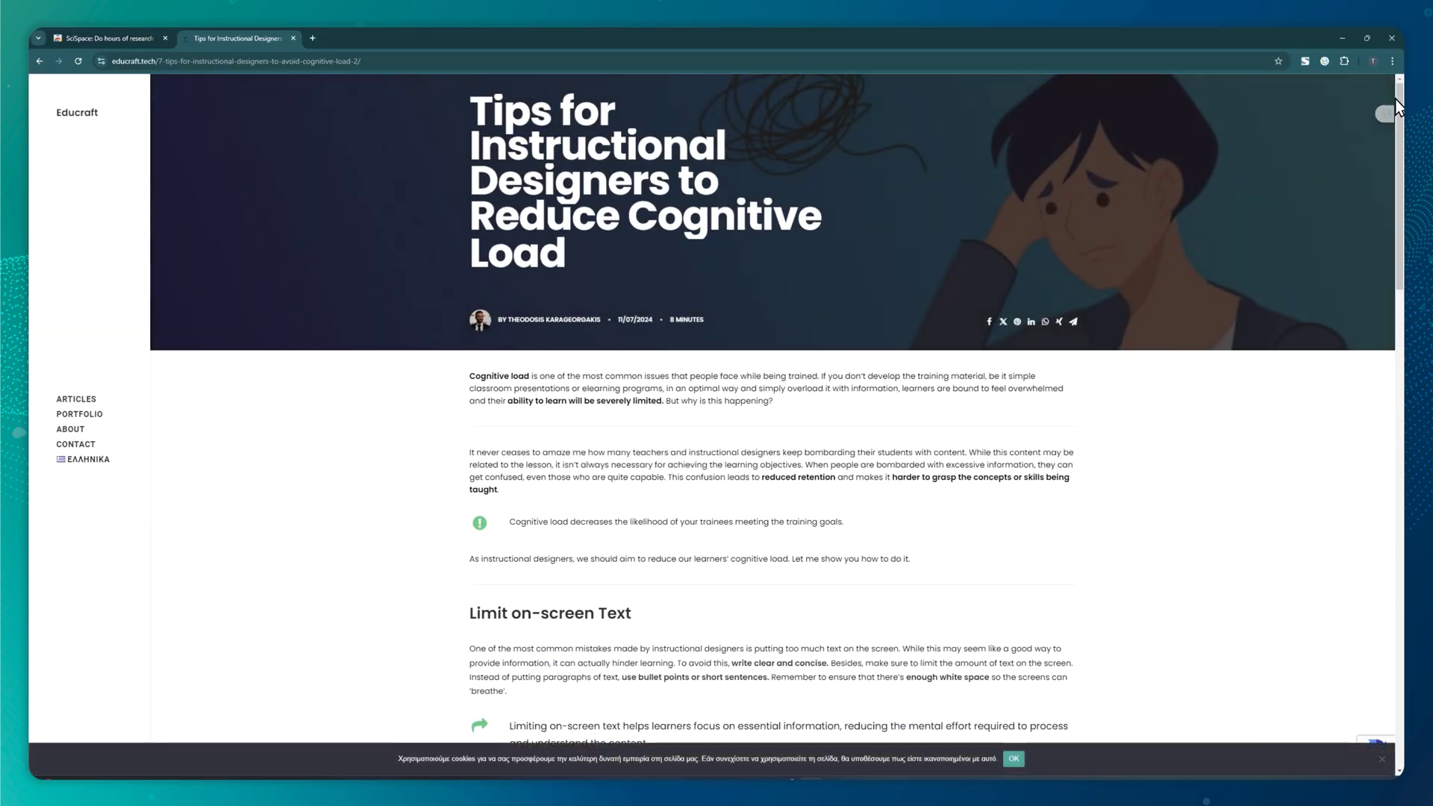
click(1395, 99)
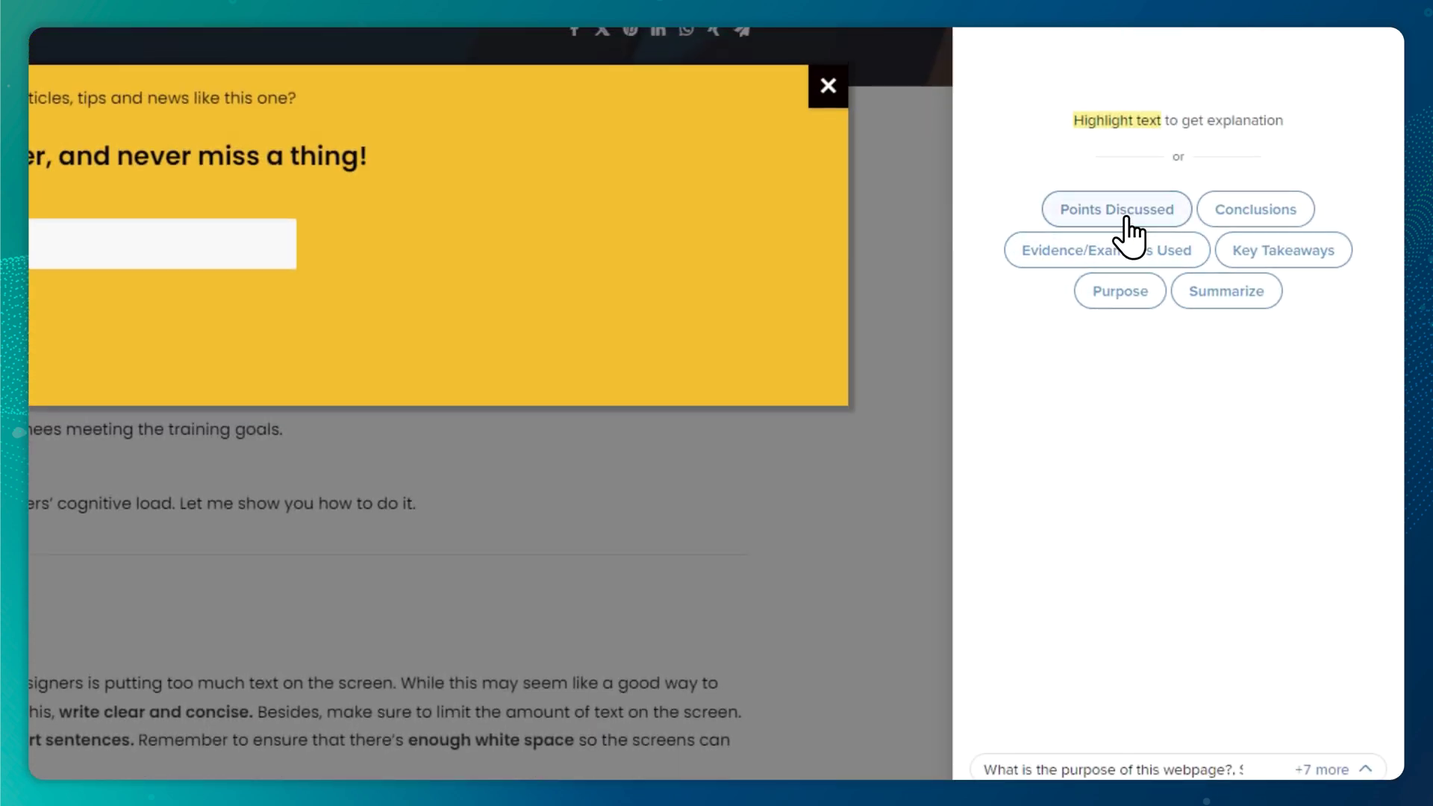
Step: Get the webpage's Points Discussed from the extension panel and reveal all suggested questions
click(1119, 187)
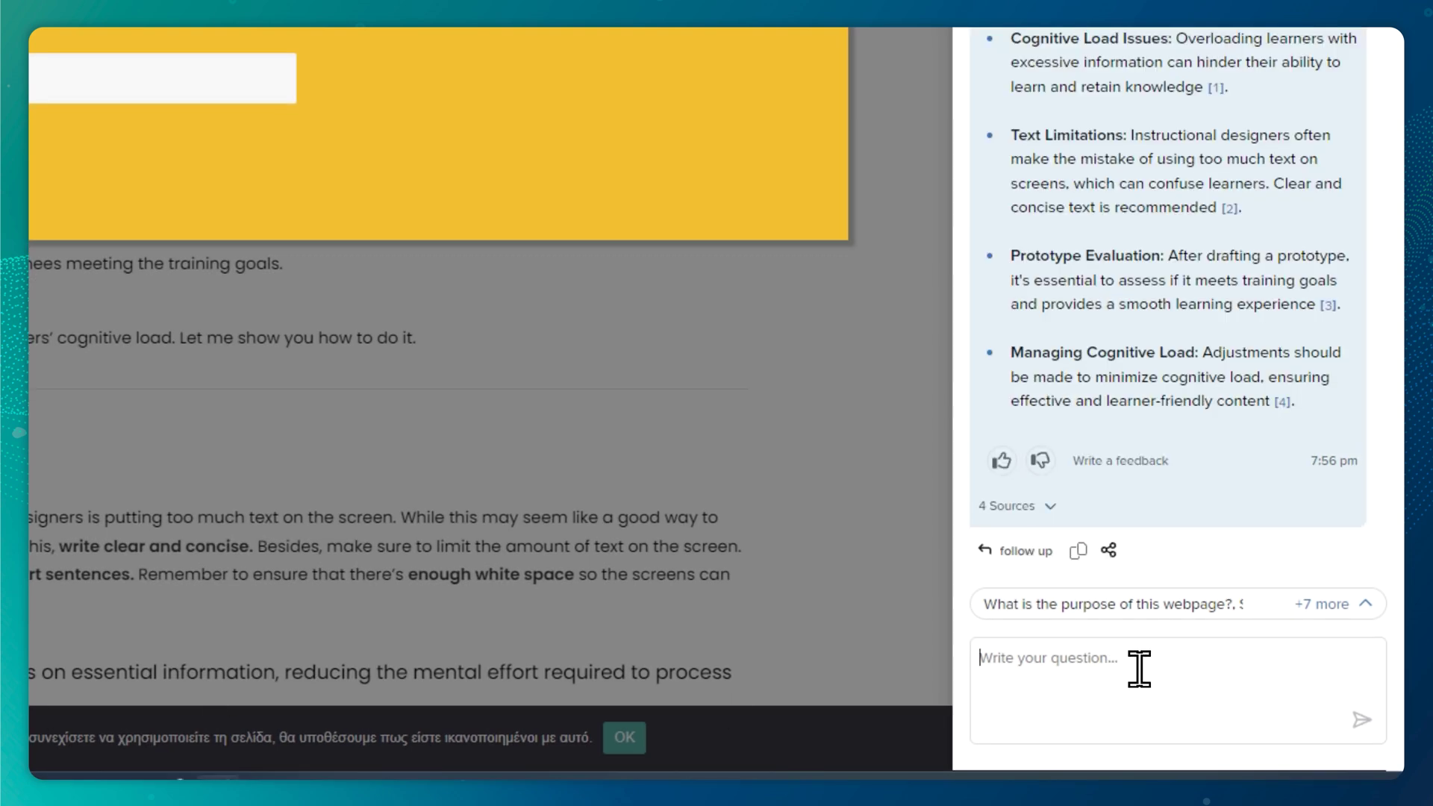
click(1324, 603)
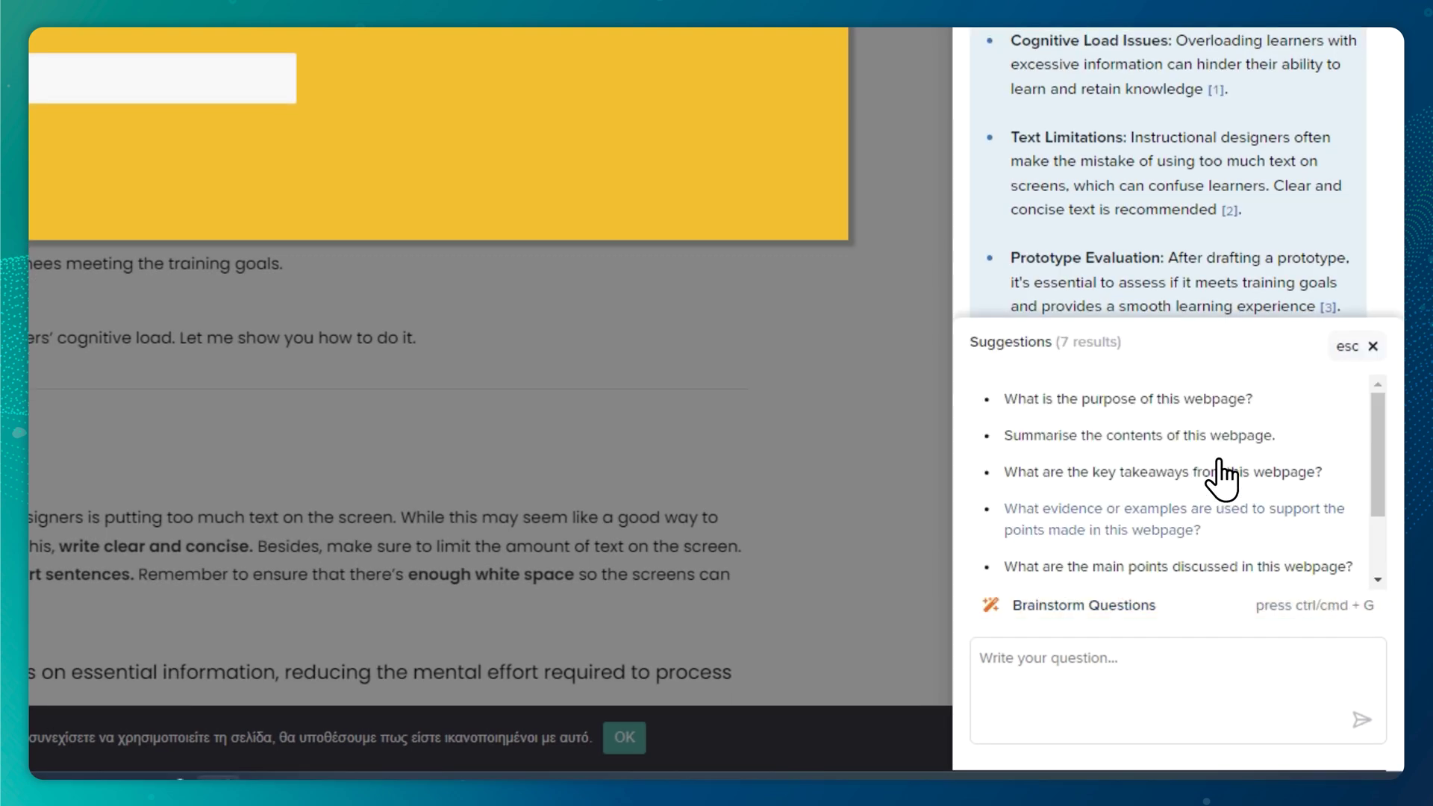